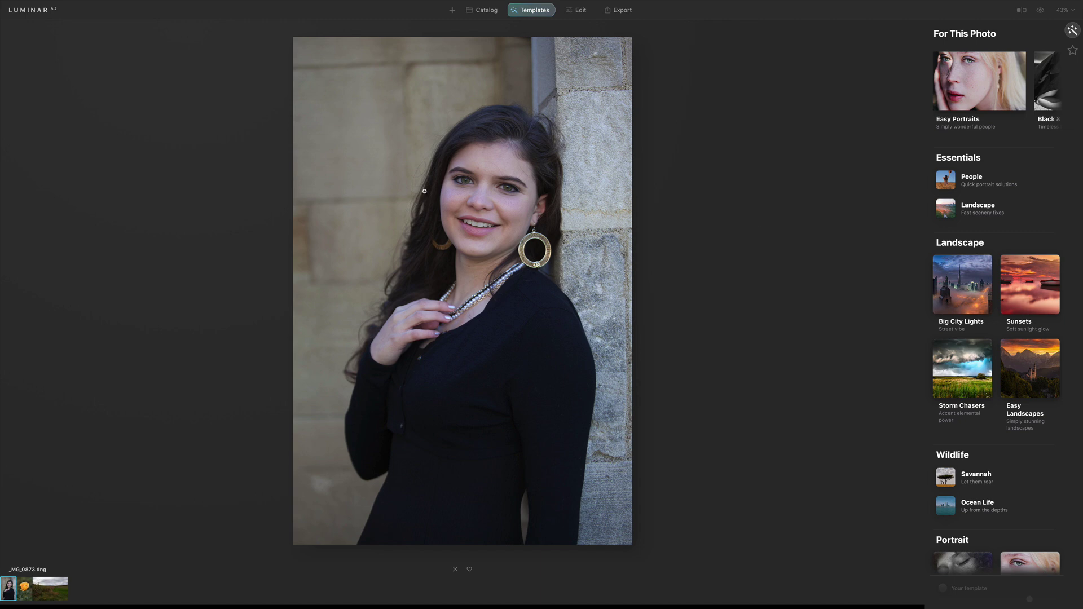
Step: Browse the catalog photos, return to the portrait's template suggestions, and leave the zoom level unchanged
{"action": "left_click", "coordinate": [483, 9]}
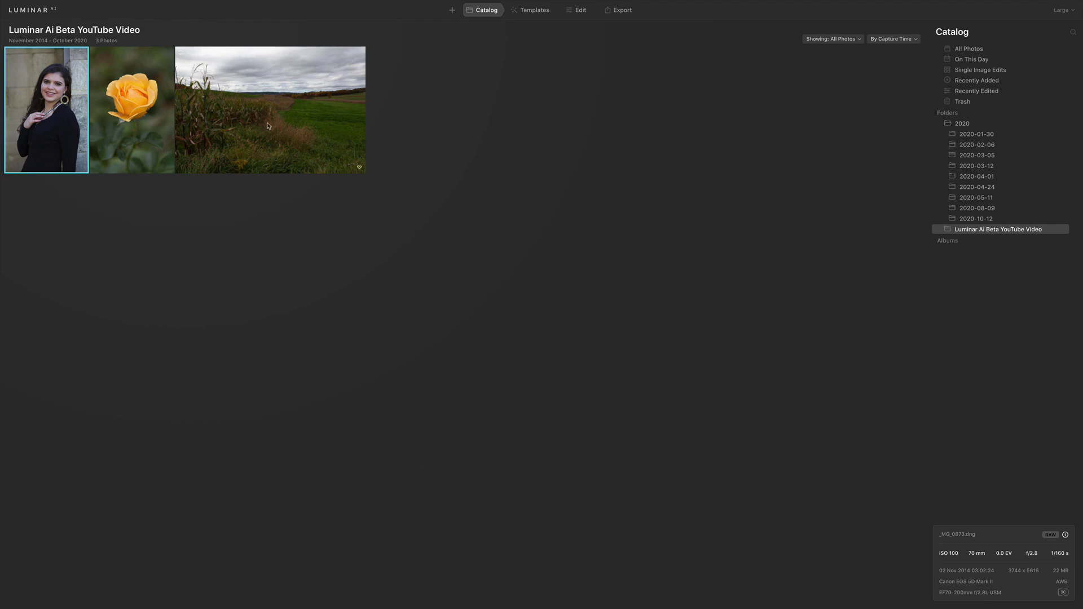
{"action": "left_click", "coordinate": [533, 10]}
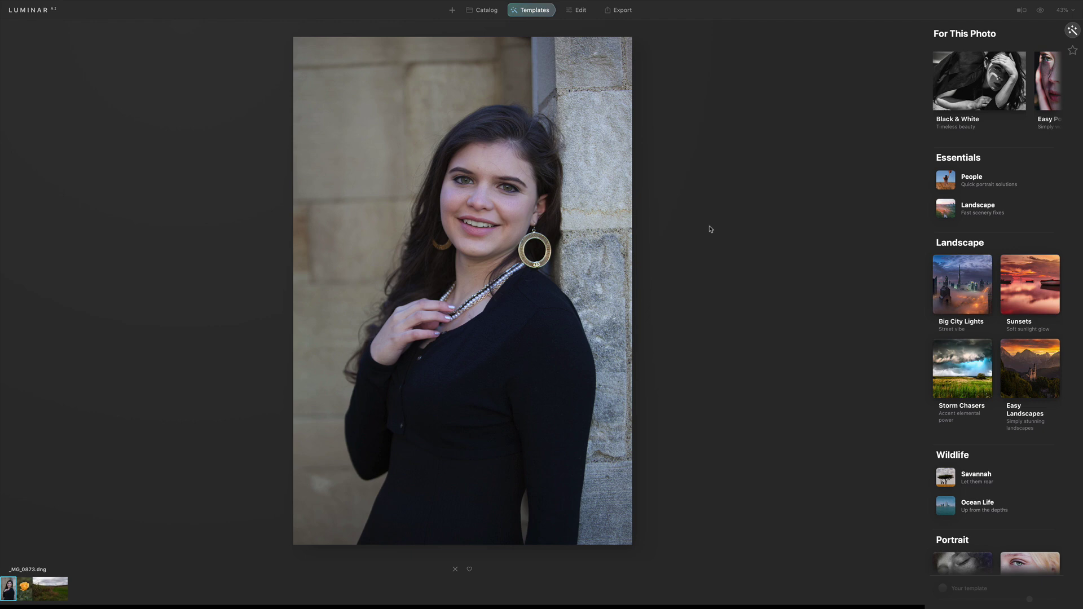
{"action": "left_click", "coordinate": [703, 171]}
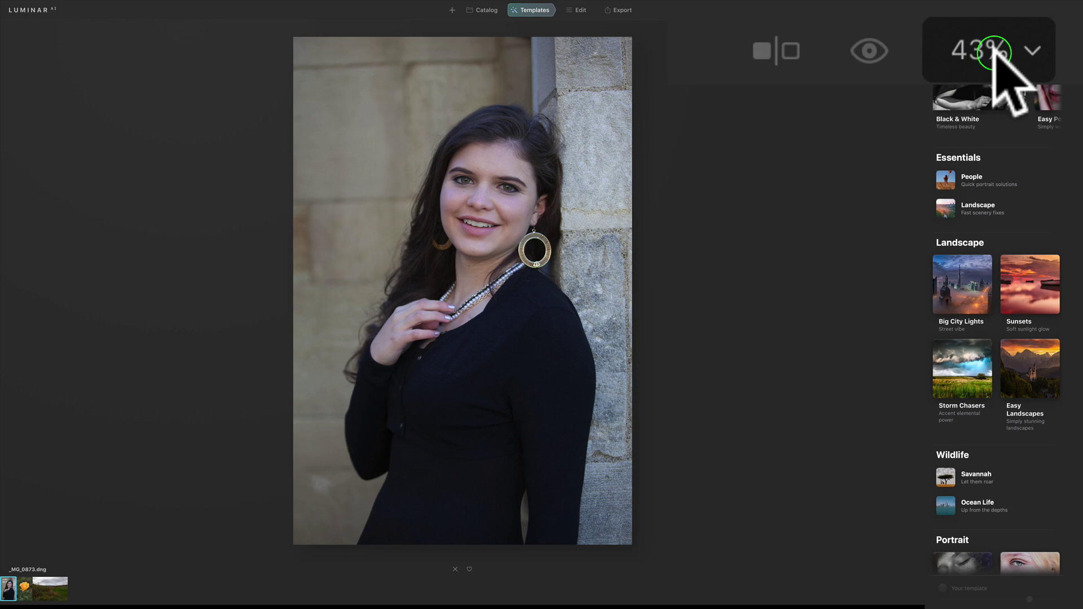
{"action": "left_click", "coordinate": [1063, 10]}
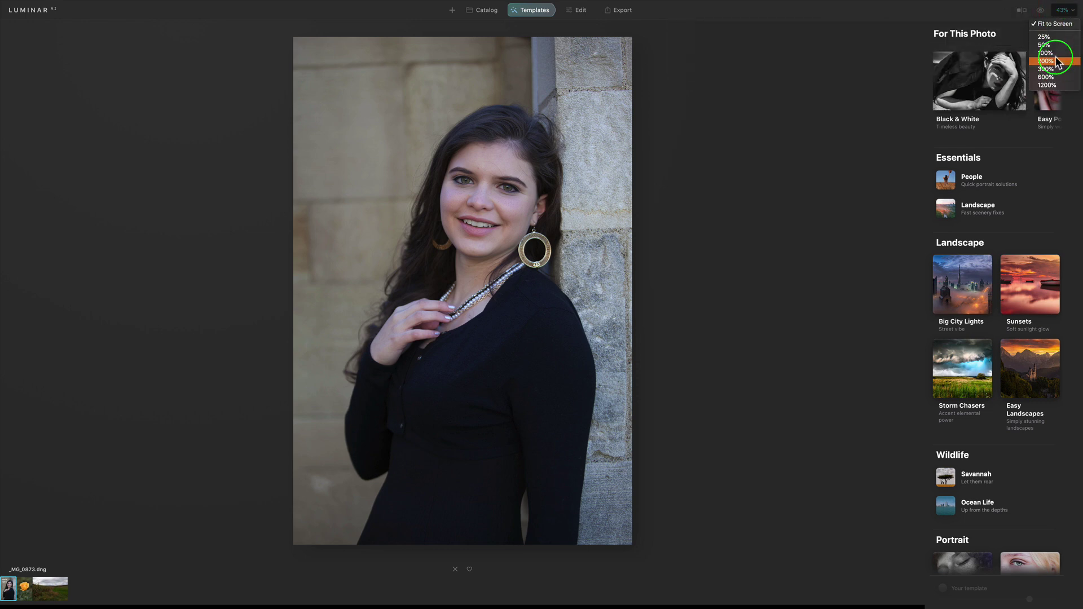
{"action": "left_click", "coordinate": [870, 108]}
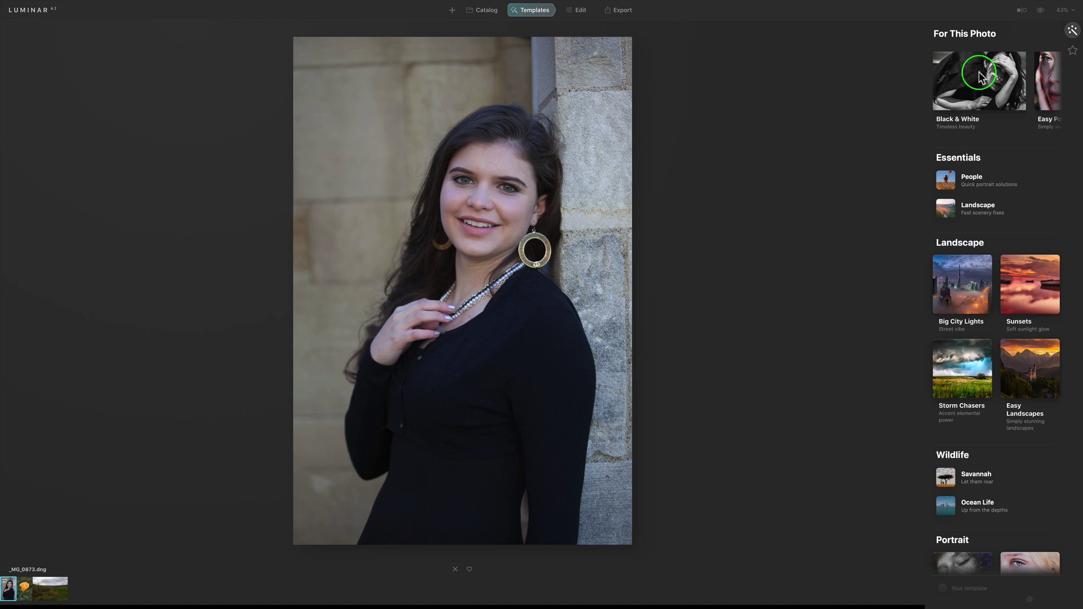
Step: Preview Elegant Matte, Soulful, Film Grain and Lighthouse from Black & White, then apply Low Key
{"action": "scroll", "coordinate": [979, 72], "scroll_direction": "right", "scroll_amount": 10}
{"action": "scroll", "coordinate": [980, 72], "scroll_direction": "left", "scroll_amount": 10}
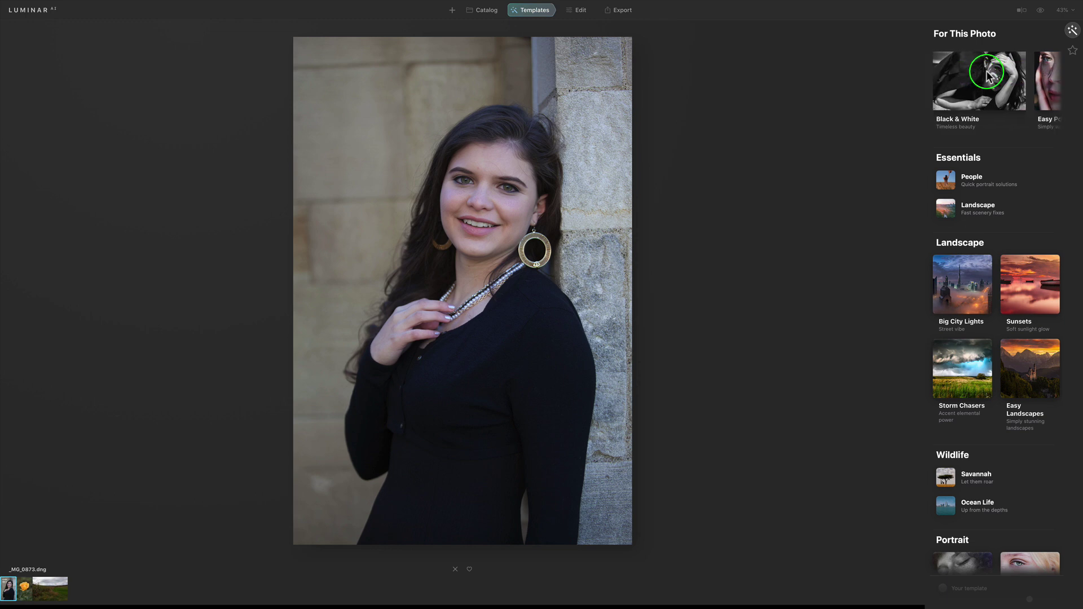
{"action": "left_click", "coordinate": [988, 74]}
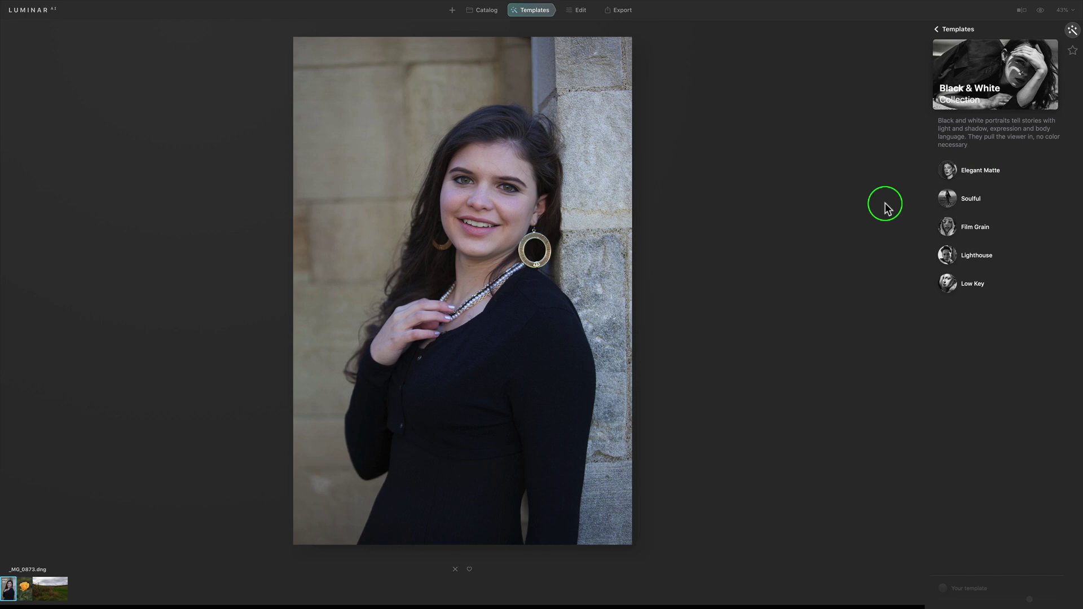
{"action": "left_click", "coordinate": [980, 169]}
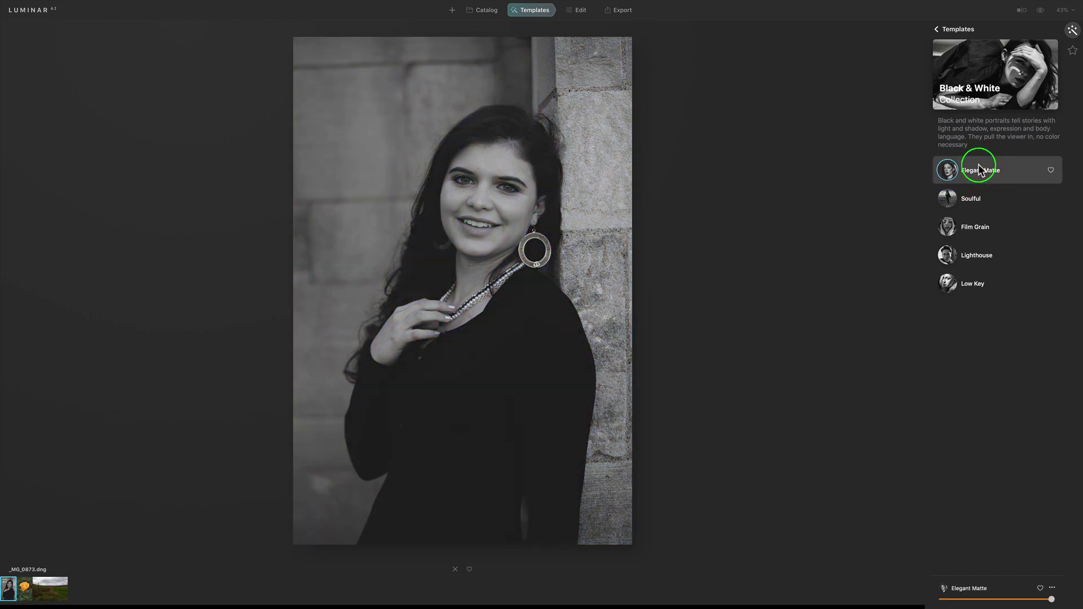
{"action": "left_click", "coordinate": [976, 202]}
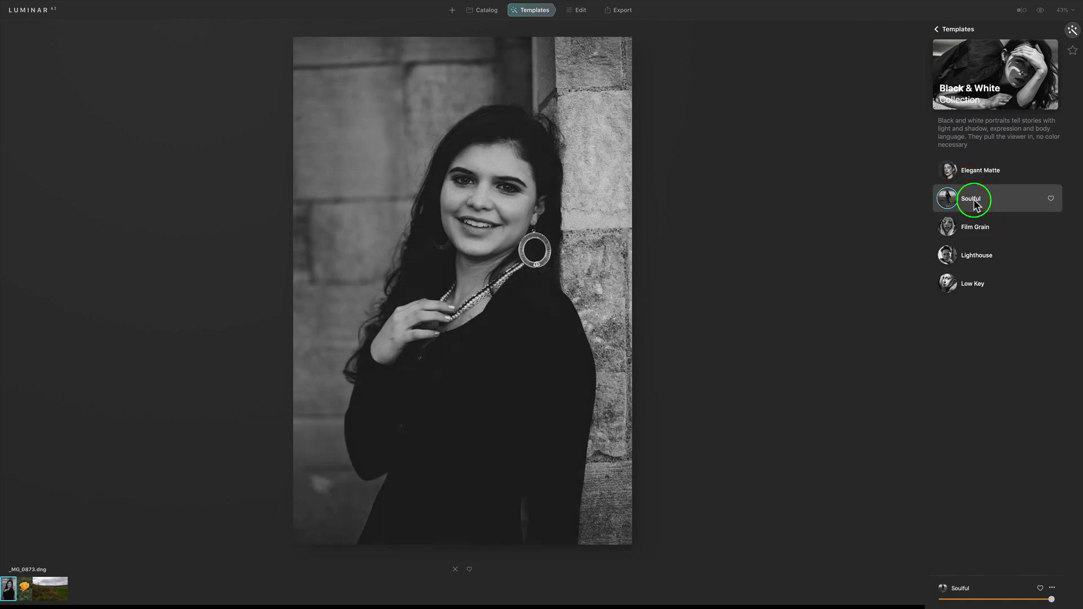
{"action": "left_click", "coordinate": [966, 229]}
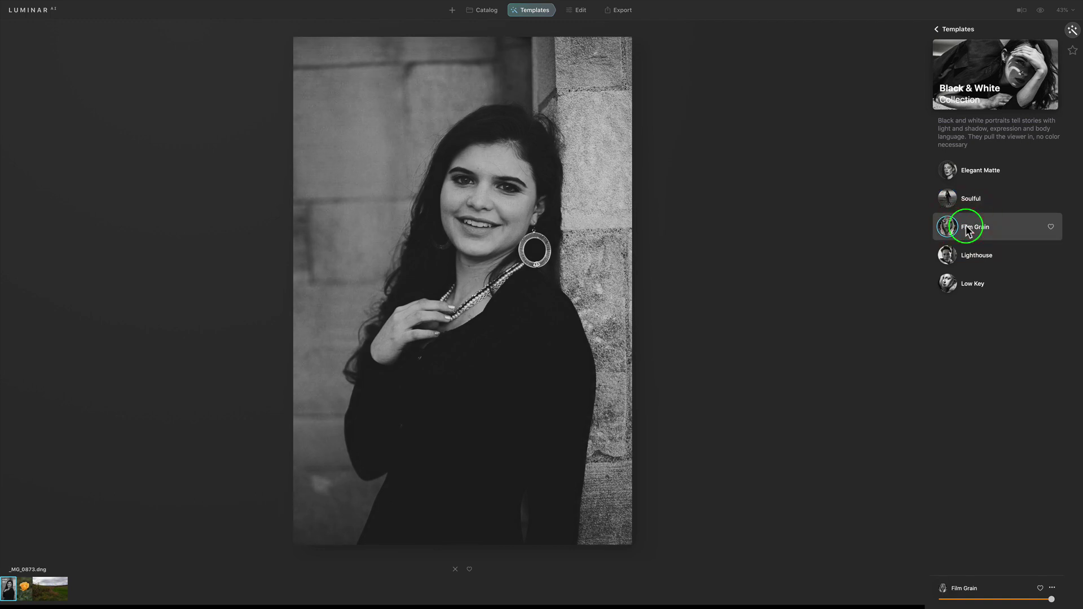
{"action": "left_click", "coordinate": [980, 257]}
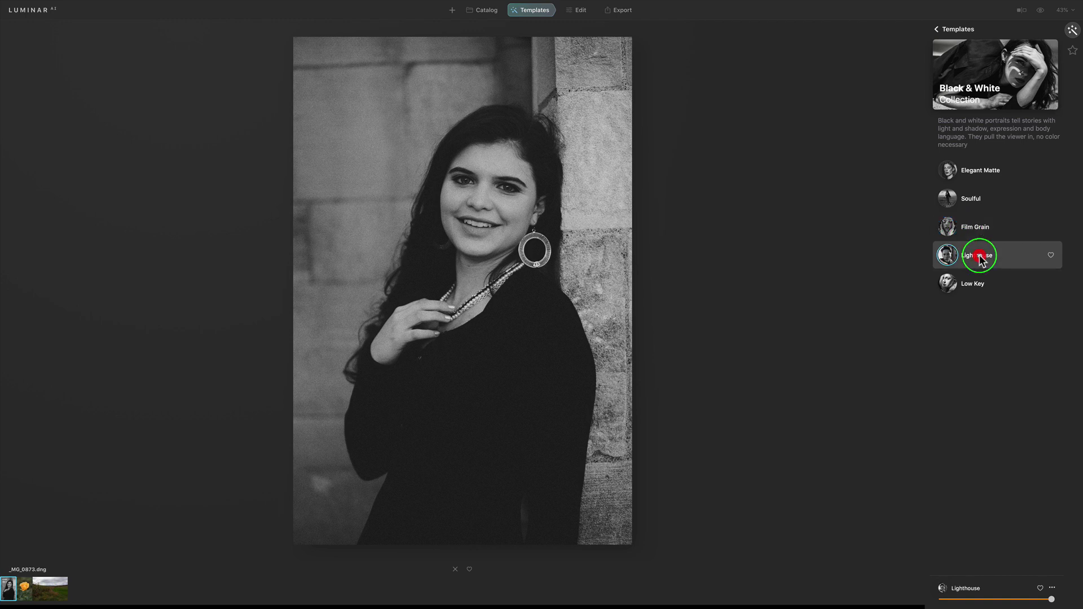
{"action": "left_click", "coordinate": [973, 287]}
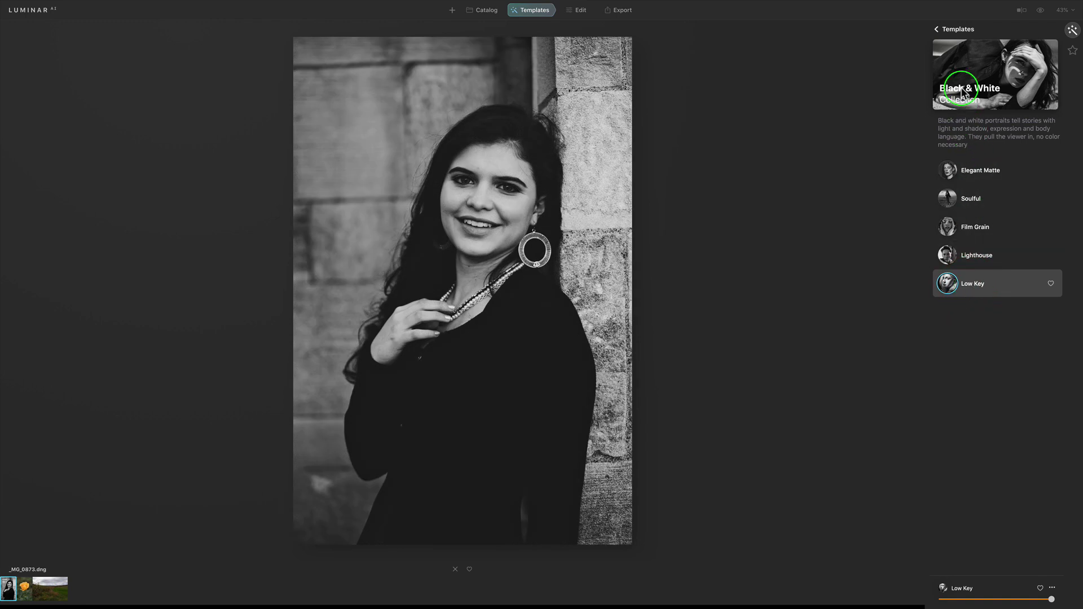
{"action": "left_click", "coordinate": [940, 30]}
{"action": "scroll", "coordinate": [987, 79], "scroll_direction": "right", "scroll_amount": 3}
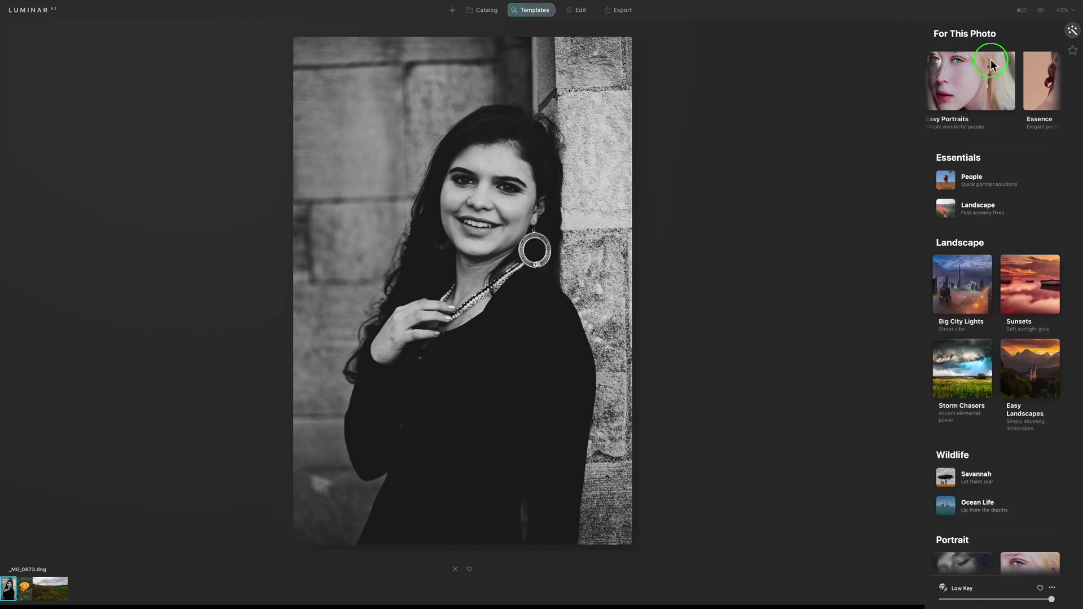
Step: Preview High Key, Tack Sharp, Fade and Low Key from Easy Portraits, then apply Vignette
{"action": "left_click", "coordinate": [994, 67]}
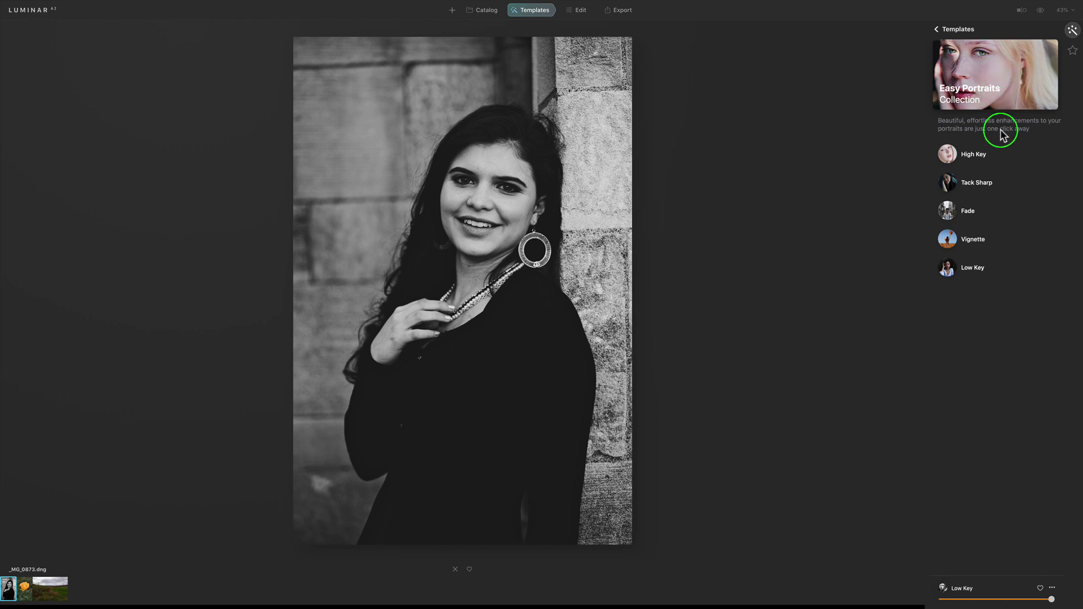
{"action": "left_click", "coordinate": [976, 155]}
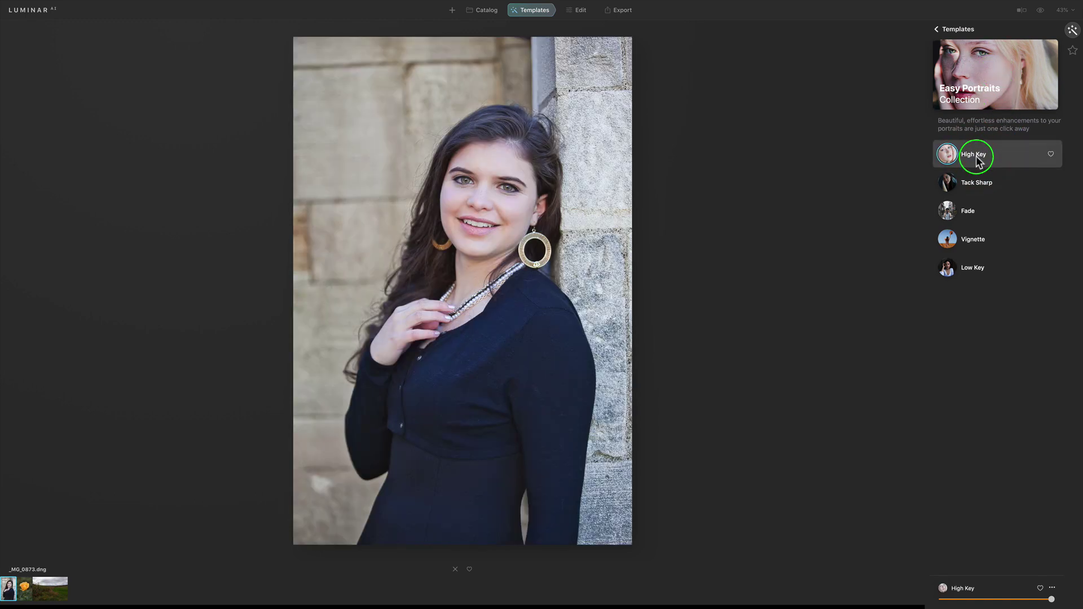
{"action": "left_click", "coordinate": [973, 185]}
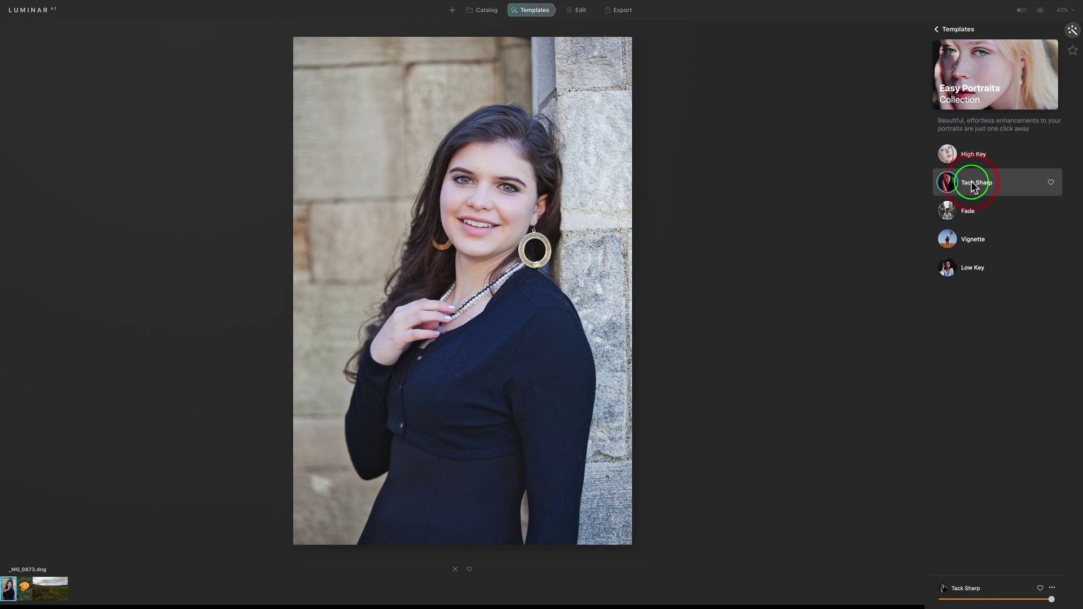
{"action": "left_click", "coordinate": [967, 215]}
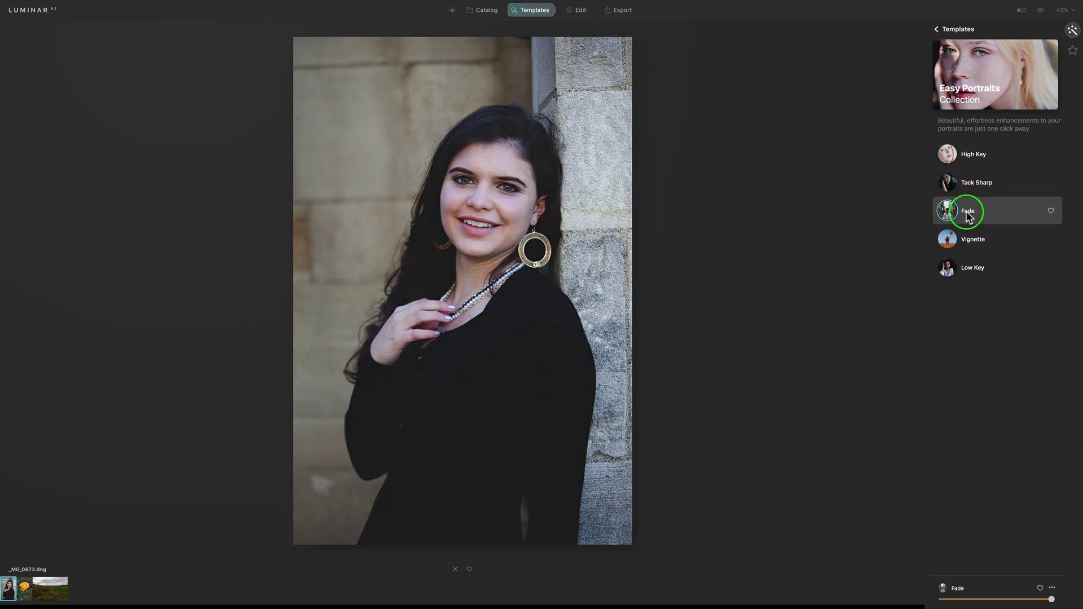
{"action": "left_click", "coordinate": [967, 241]}
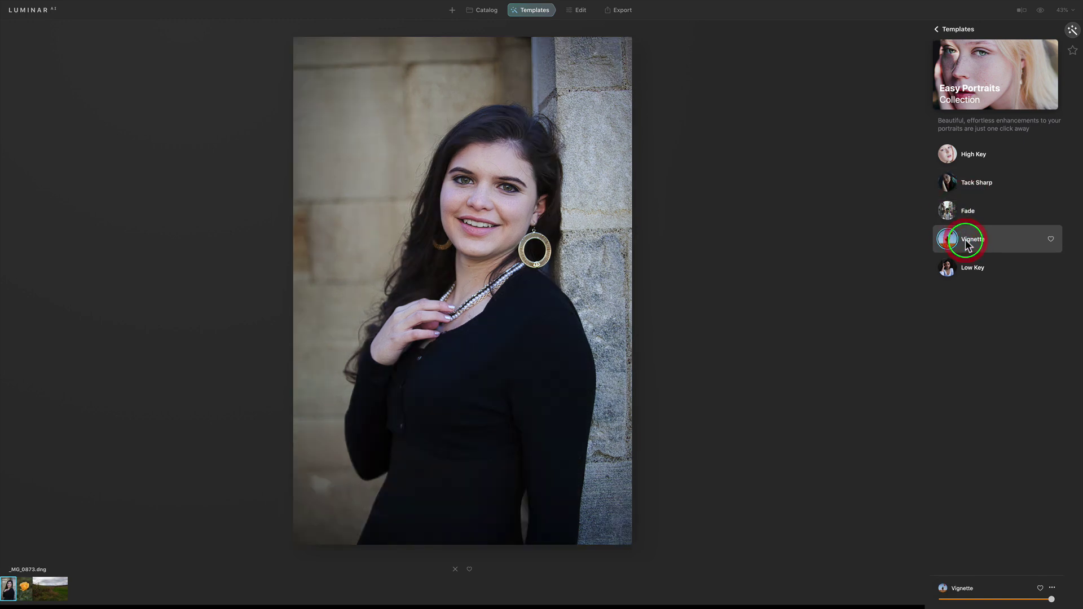
{"action": "left_click", "coordinate": [968, 270]}
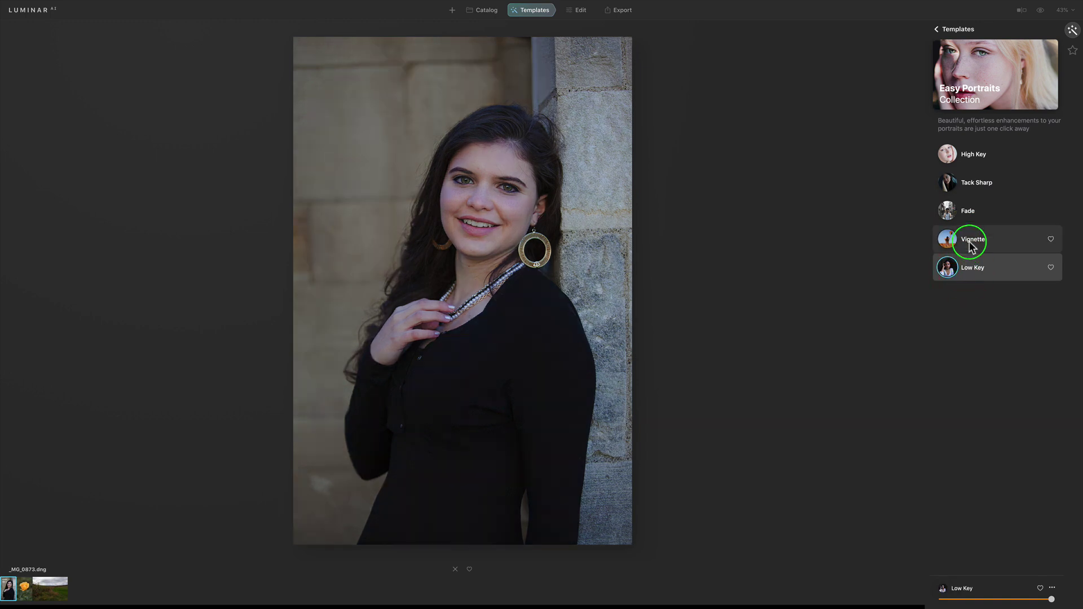
{"action": "left_click", "coordinate": [972, 242]}
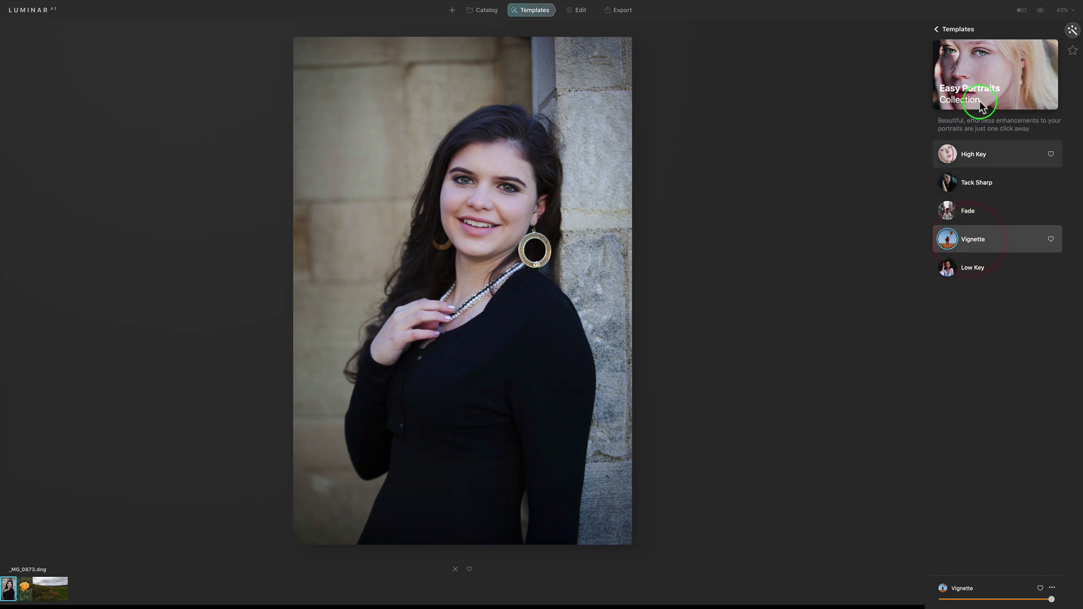
Step: Try Flawless, Rembrandt, Marquee and Still Frame from Essence, then settle on Fashionista
{"action": "left_click", "coordinate": [959, 30]}
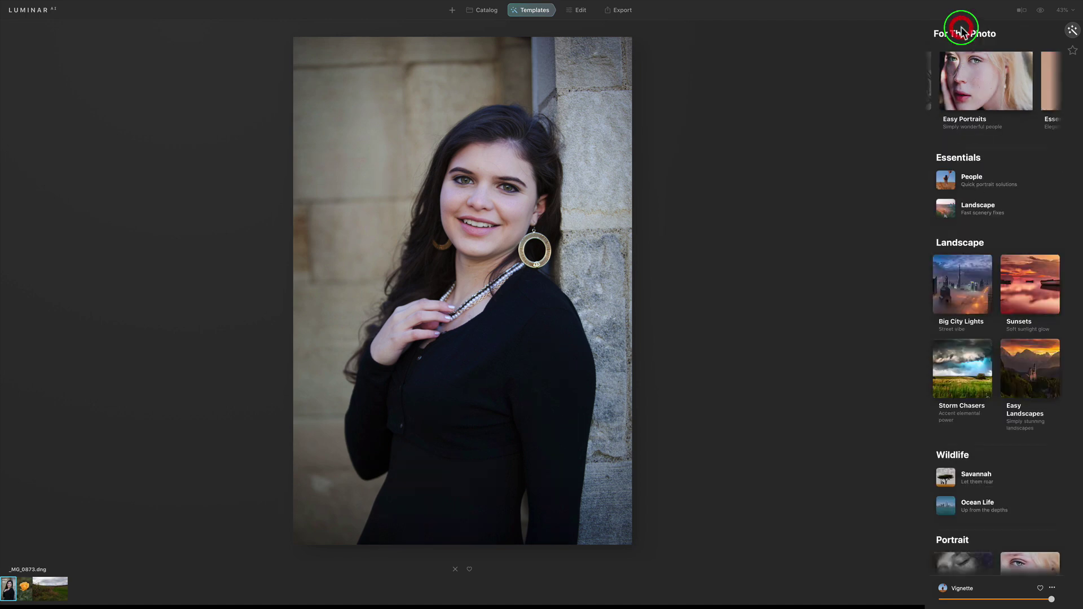
{"action": "left_click", "coordinate": [1021, 79]}
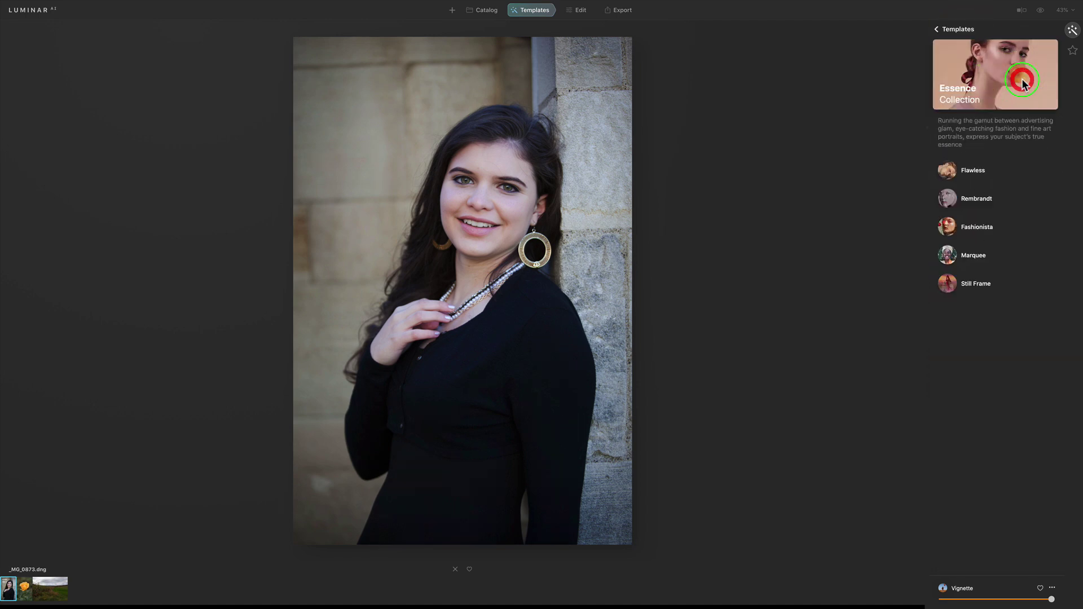
{"action": "left_click", "coordinate": [961, 177]}
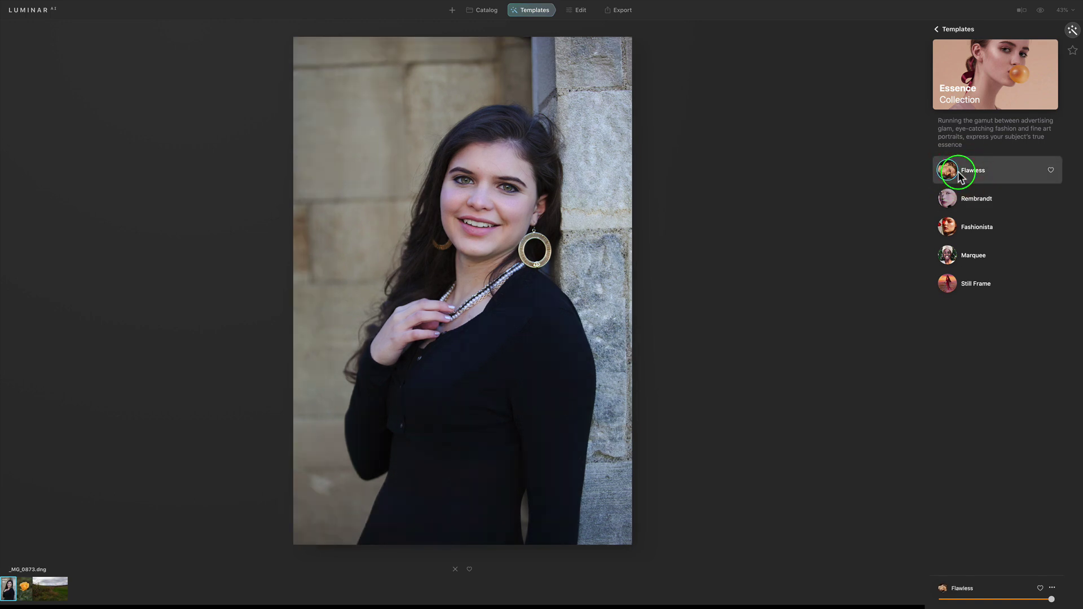
{"action": "left_click", "coordinate": [961, 203]}
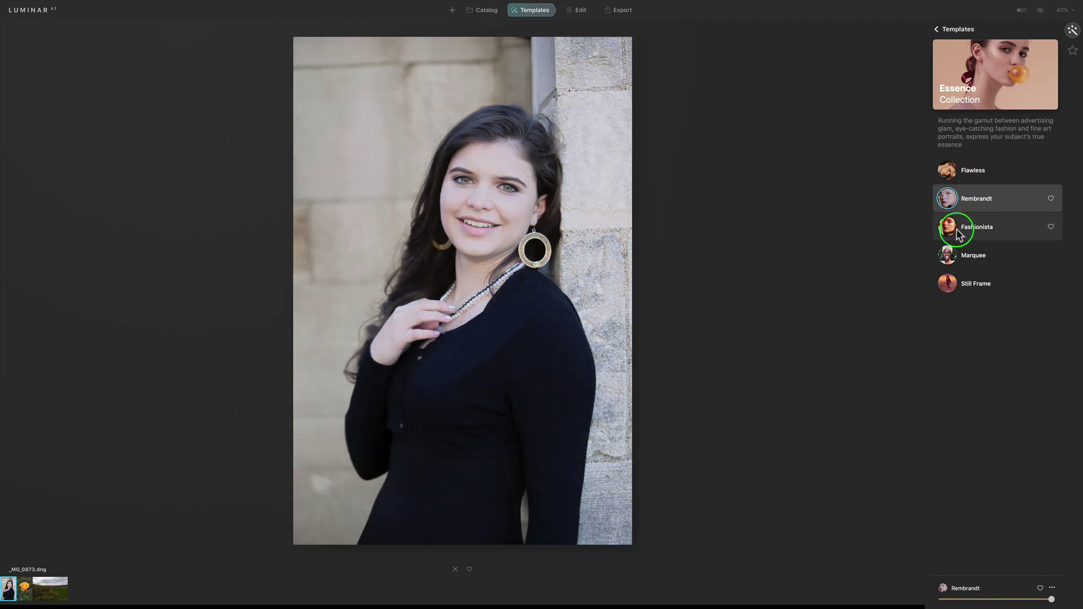
{"action": "left_click", "coordinate": [958, 228]}
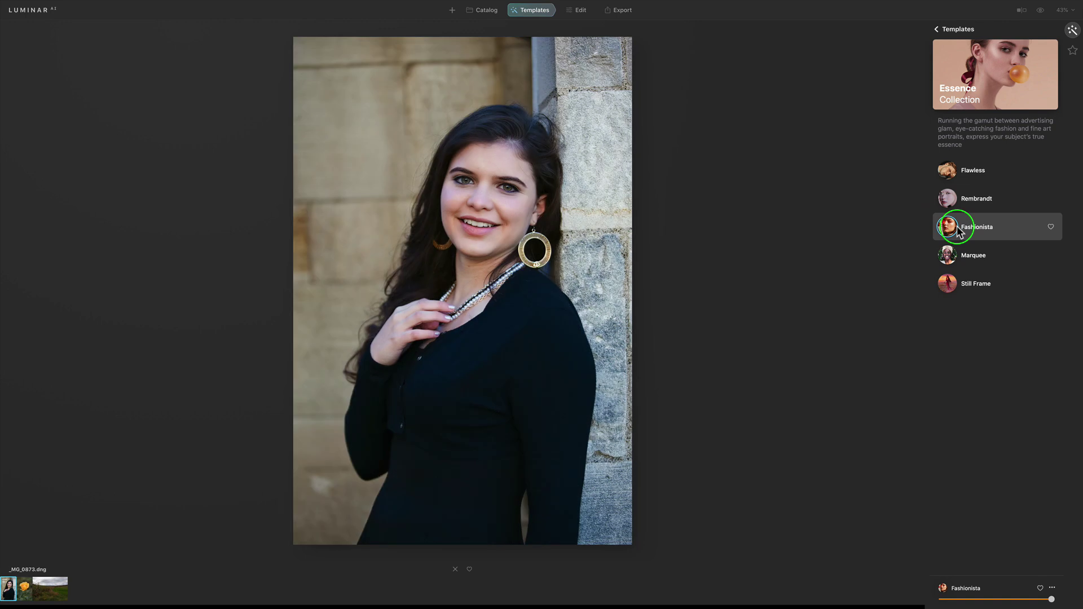
{"action": "left_click", "coordinate": [957, 253]}
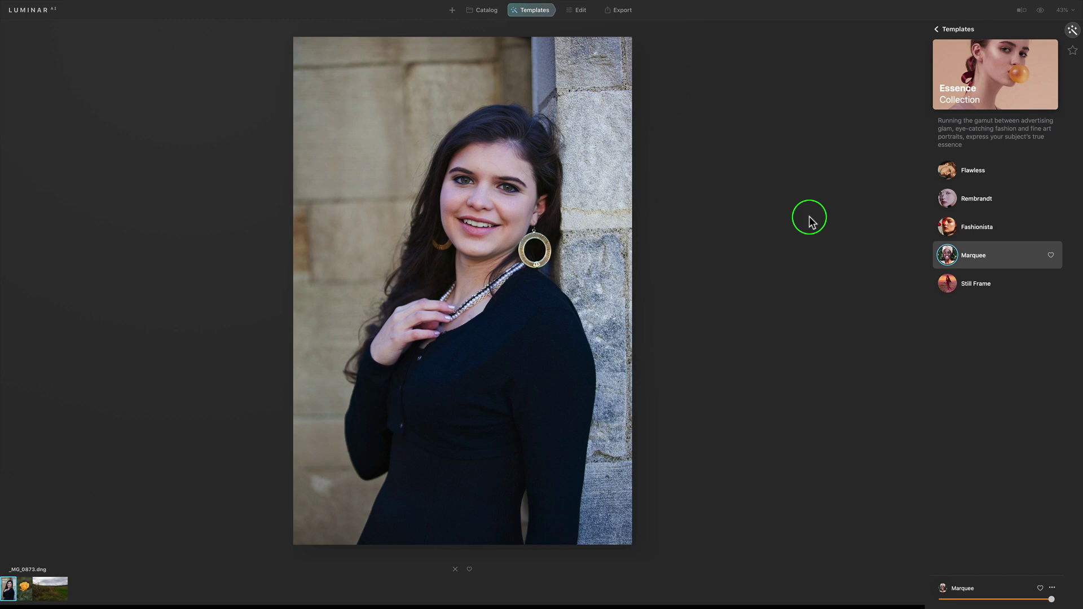
{"action": "left_click", "coordinate": [966, 289]}
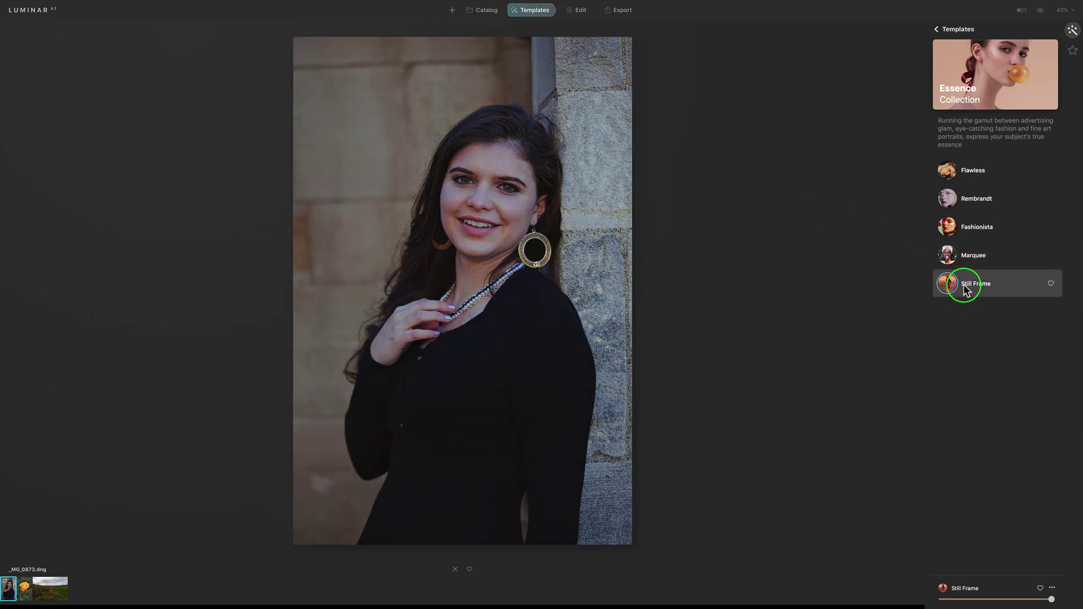
{"action": "left_click", "coordinate": [971, 231]}
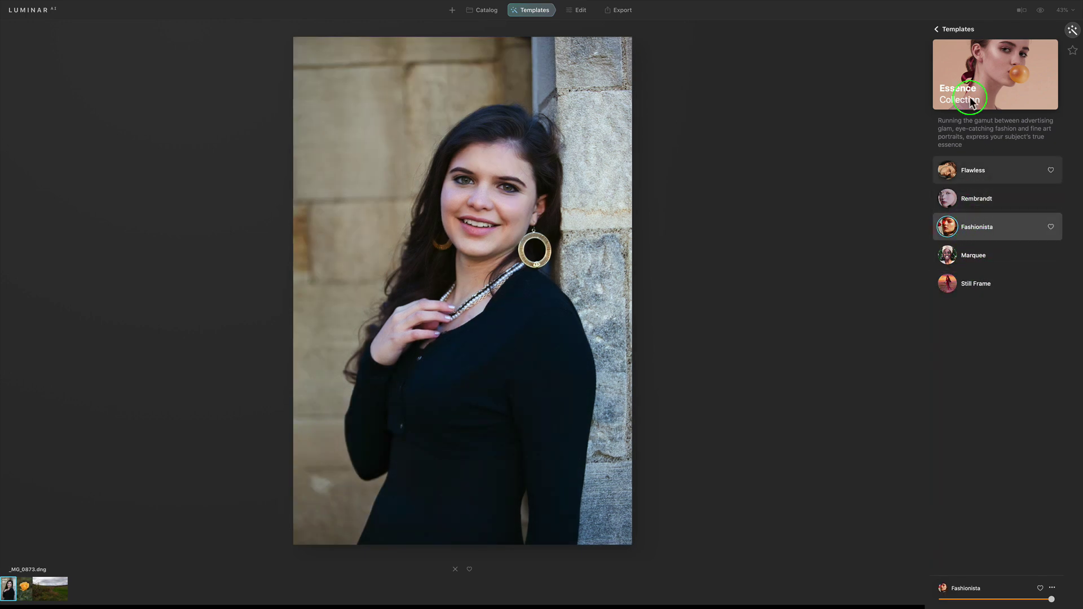
Step: Find the Experimental template collection and apply its Burned Film look
{"action": "left_click", "coordinate": [937, 29]}
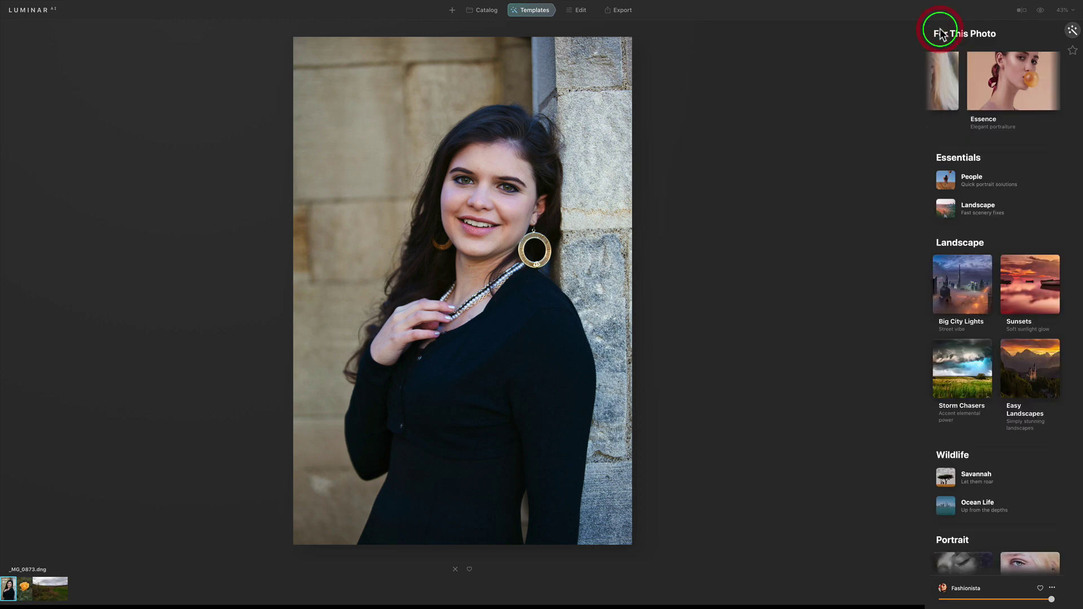
{"action": "scroll", "coordinate": [997, 259], "scroll_direction": "down", "scroll_amount": 2}
{"action": "scroll", "coordinate": [997, 261], "scroll_direction": "down", "scroll_amount": 1}
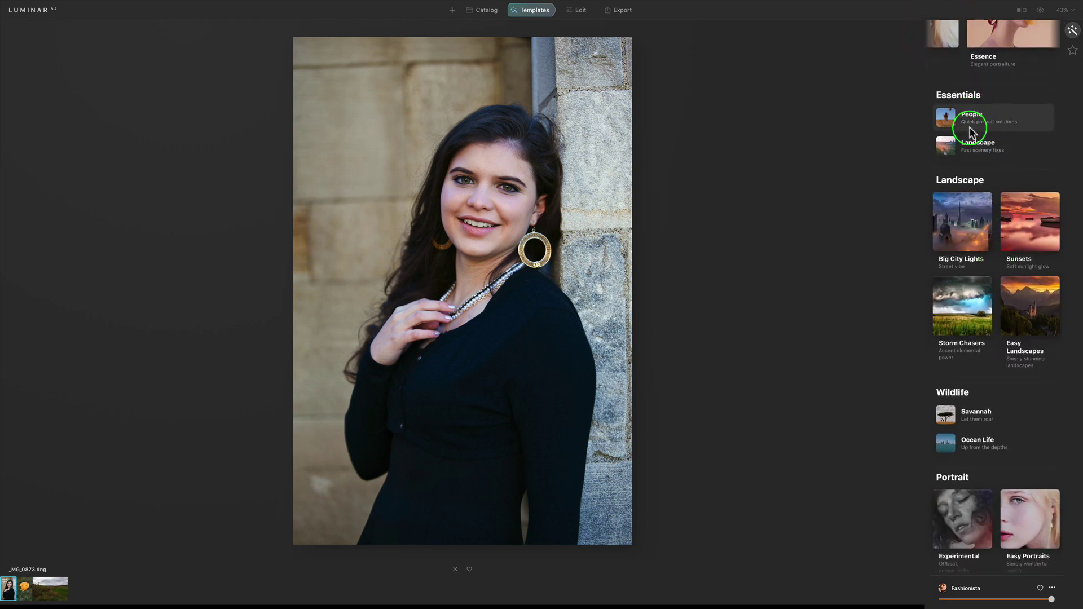
{"action": "scroll", "coordinate": [989, 148], "scroll_direction": "down", "scroll_amount": 6}
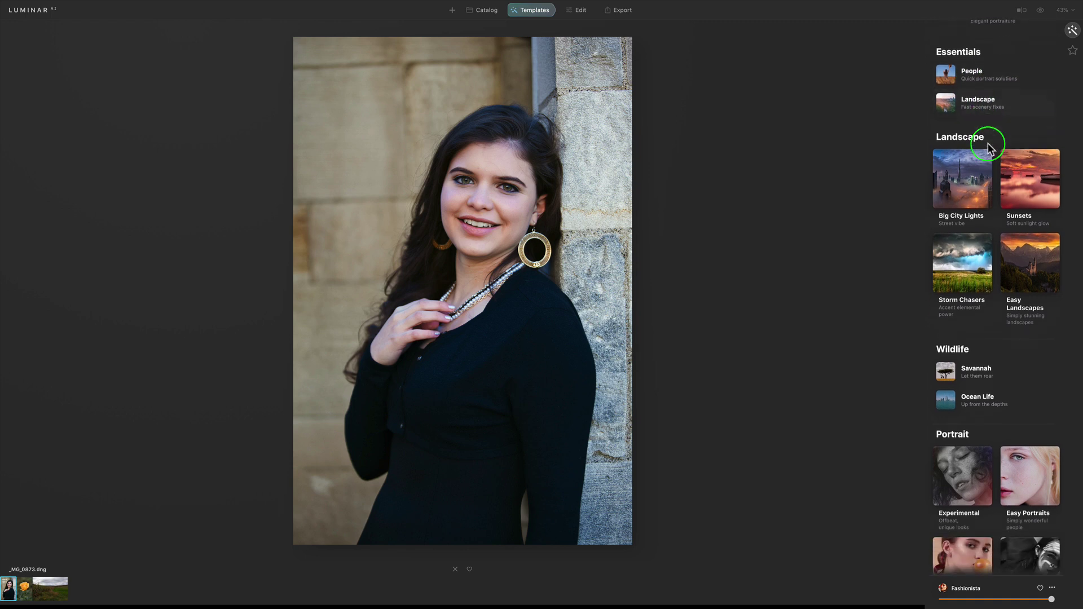
{"action": "scroll", "coordinate": [989, 147], "scroll_direction": "down", "scroll_amount": 5}
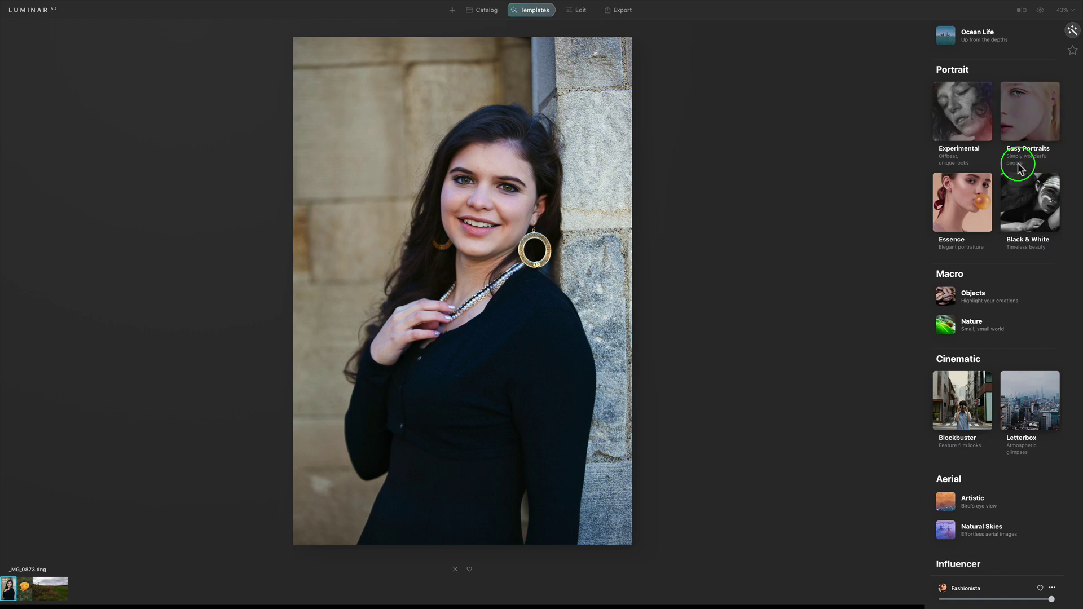
{"action": "left_click", "coordinate": [965, 120]}
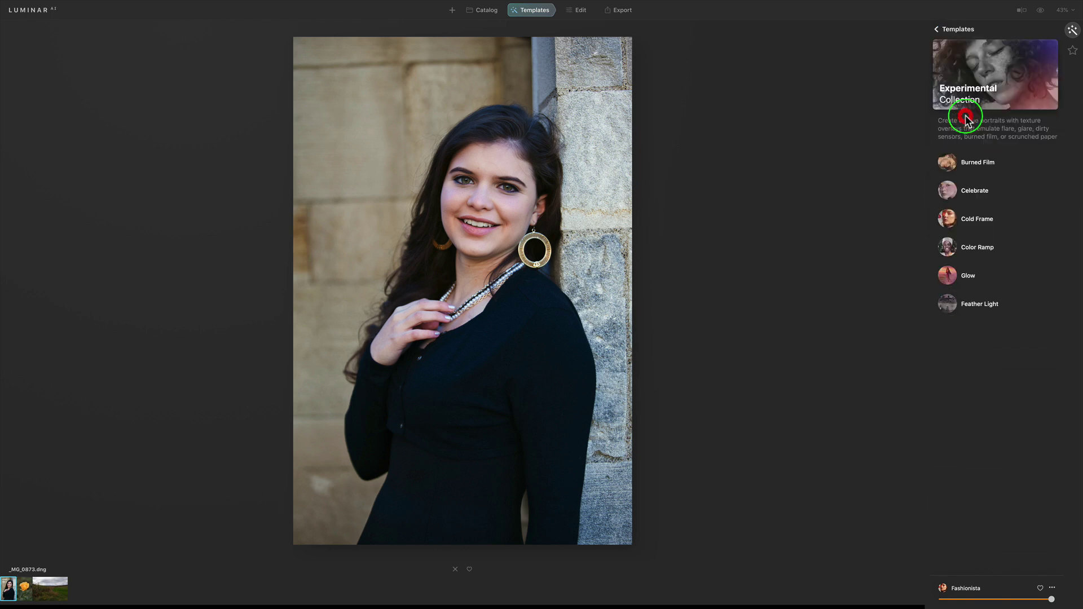
{"action": "left_click", "coordinate": [976, 164]}
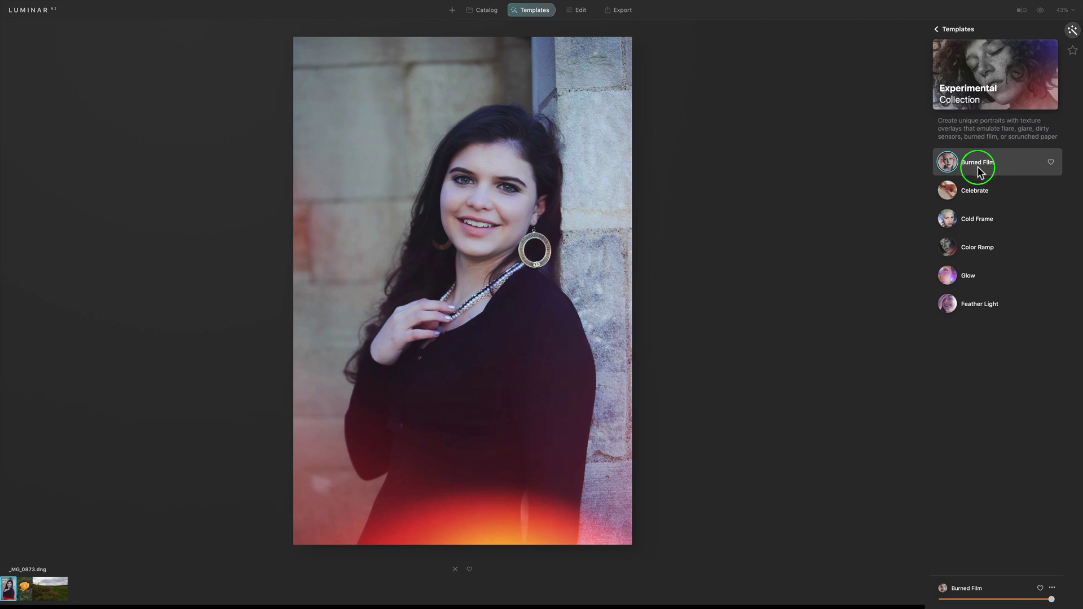
Step: Compare Celebrate, Cold Frame, Color Ramp, Glow and Feather Light, then return to Burned Film
{"action": "left_click", "coordinate": [975, 194]}
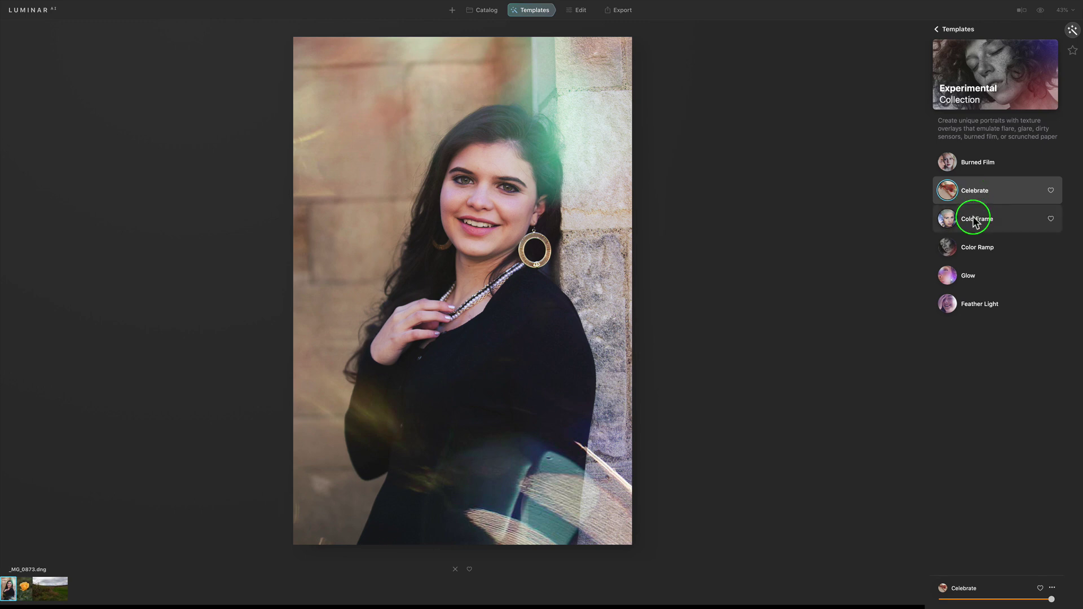
{"action": "left_click", "coordinate": [973, 222]}
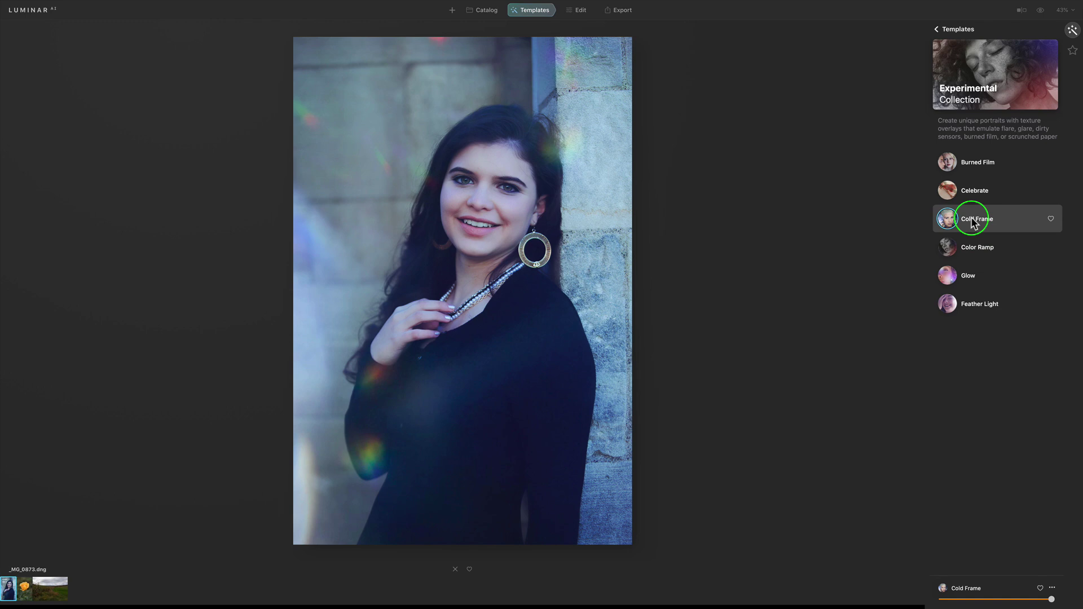
{"action": "left_click", "coordinate": [973, 251]}
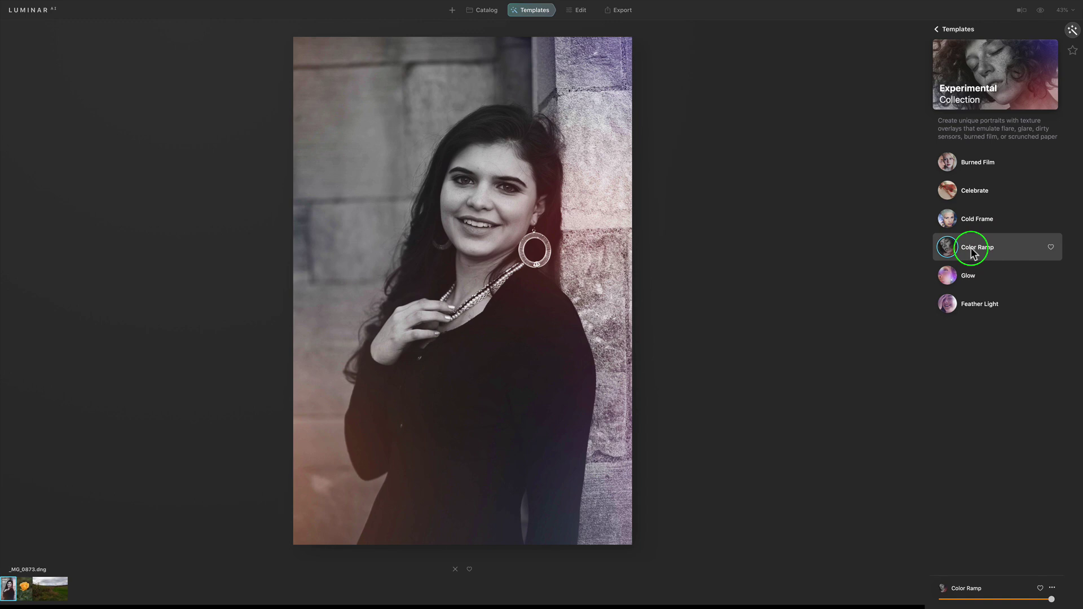
{"action": "left_click", "coordinate": [966, 278]}
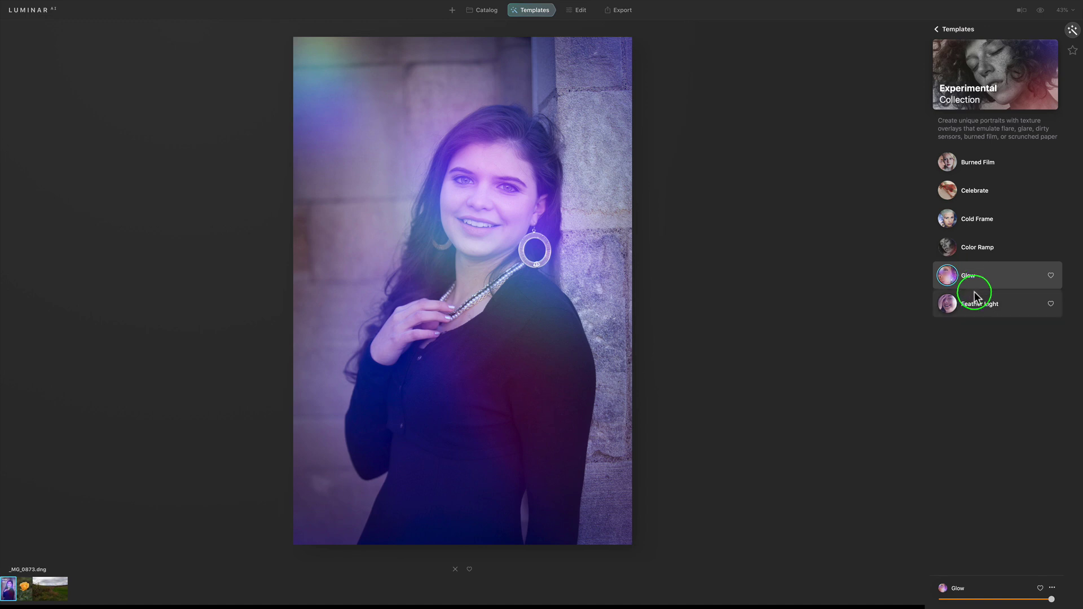
{"action": "left_click", "coordinate": [979, 304]}
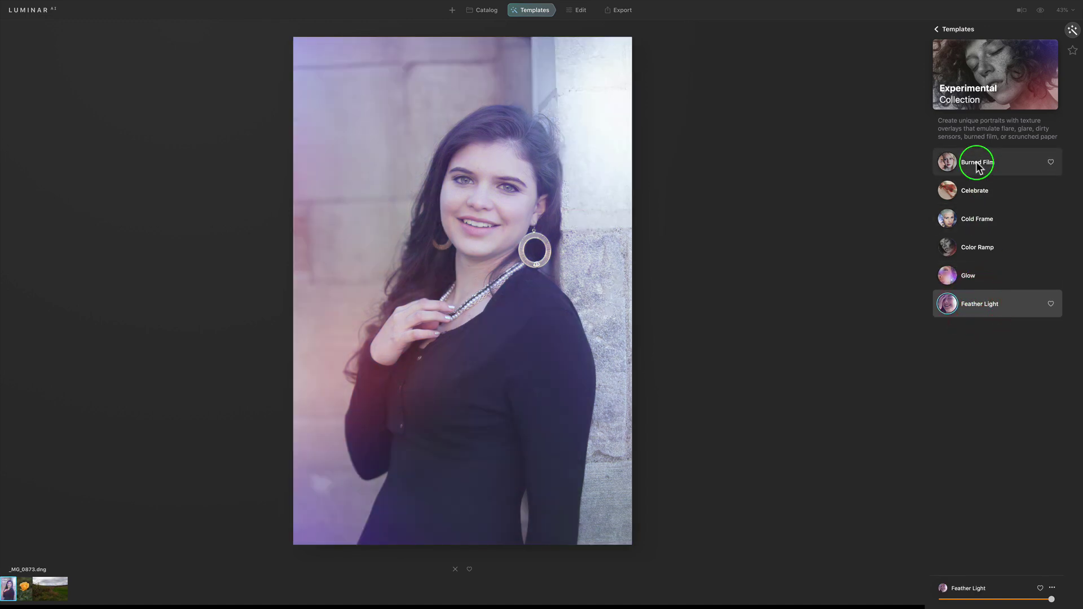
{"action": "left_click", "coordinate": [976, 164]}
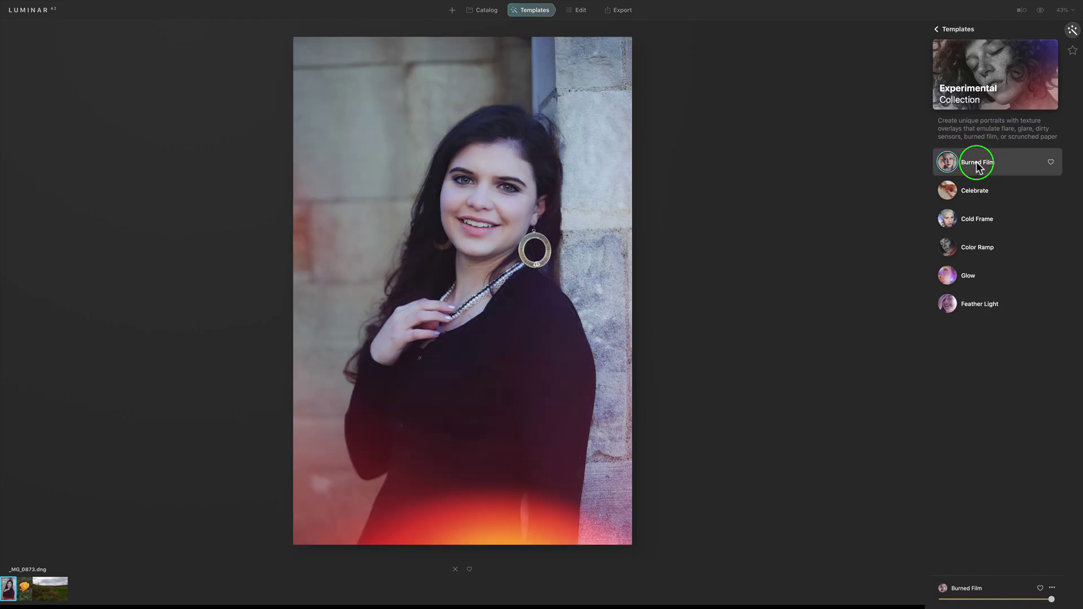
Step: Reapply the Essence collection's Fashionista template and switch to the Edit view
{"action": "left_click", "coordinate": [957, 30]}
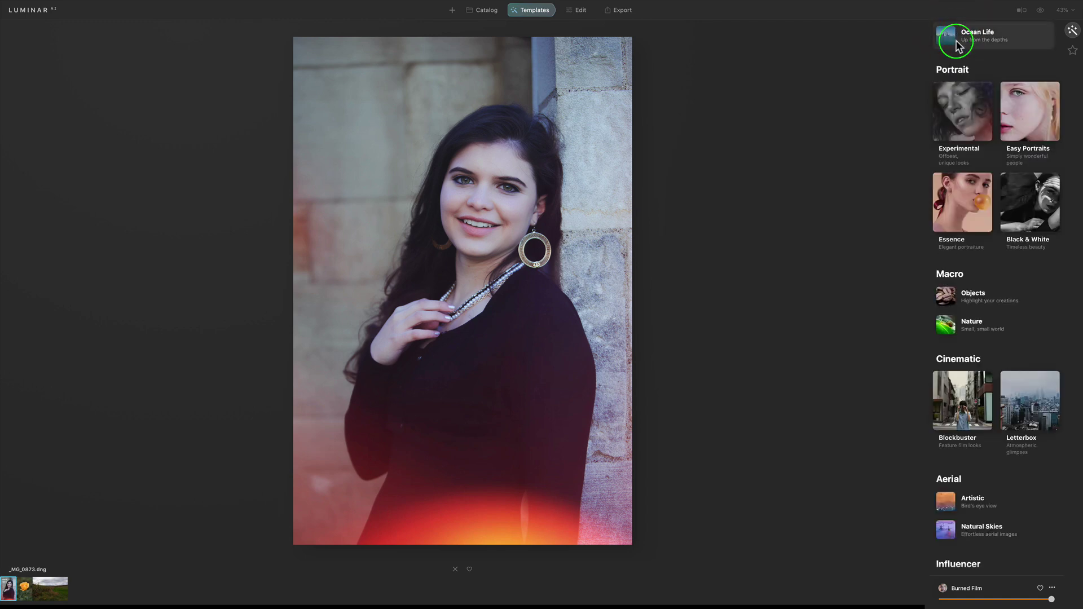
{"action": "scroll", "coordinate": [960, 56], "scroll_direction": "up", "scroll_amount": 5}
{"action": "scroll", "coordinate": [960, 66], "scroll_direction": "up", "scroll_amount": 4}
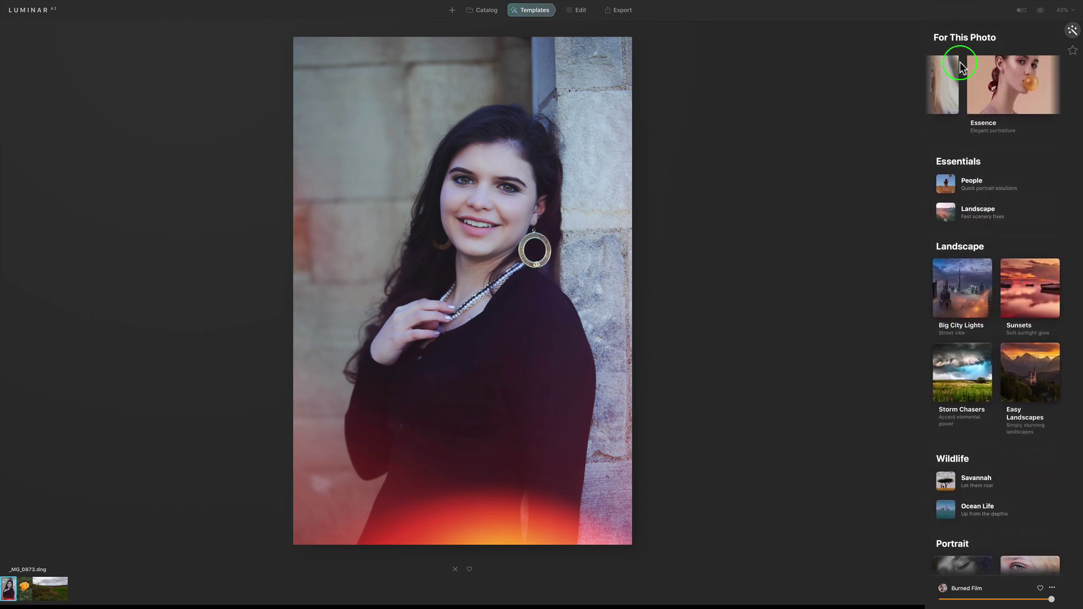
{"action": "left_click", "coordinate": [1011, 78]}
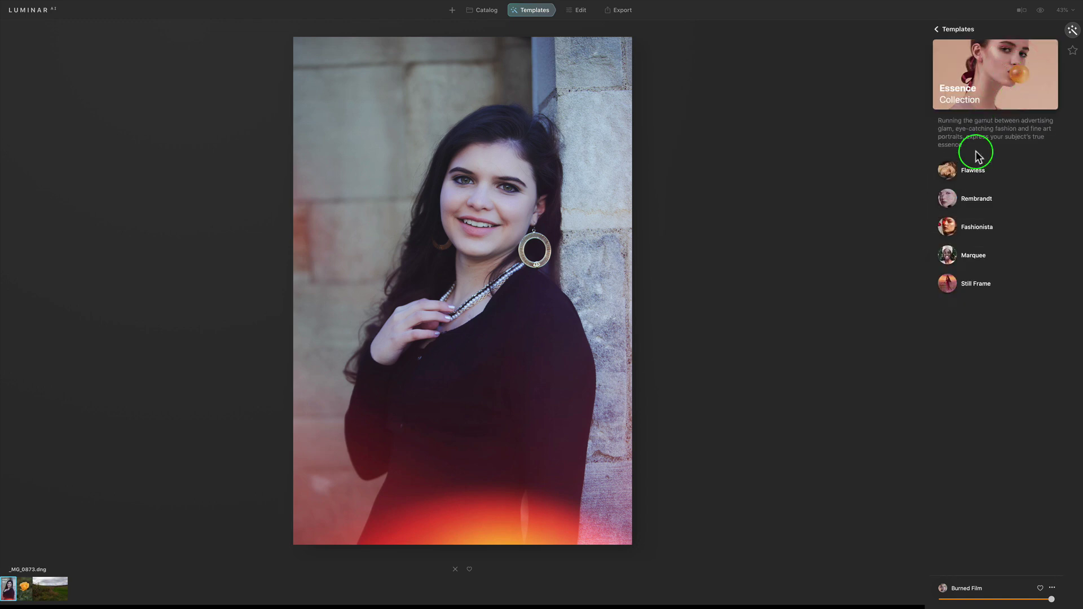
{"action": "left_click", "coordinate": [977, 232]}
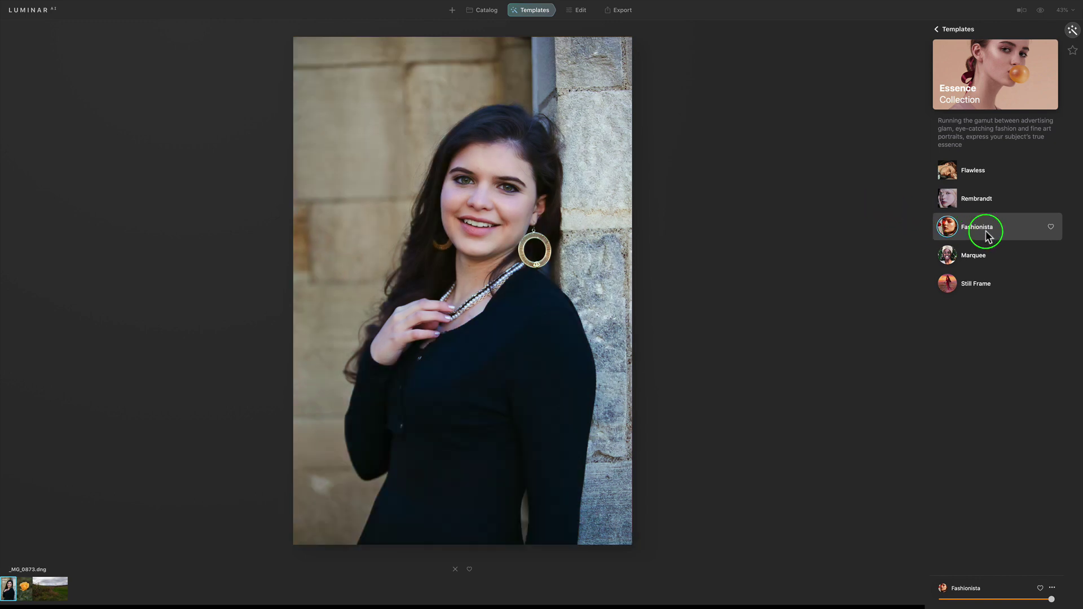
{"action": "left_click", "coordinate": [581, 11]}
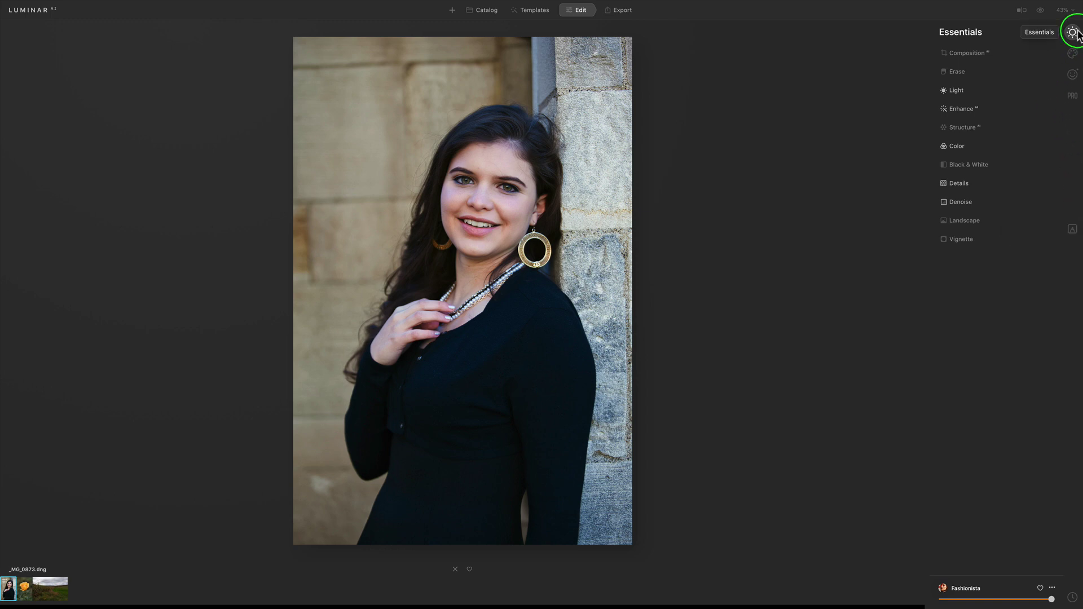
Step: Run Composition AI to auto-crop the portrait, keeping the Original aspect ratio
{"action": "left_click", "coordinate": [970, 57]}
{"action": "left_click", "coordinate": [993, 75]}
{"action": "left_click", "coordinate": [997, 76]}
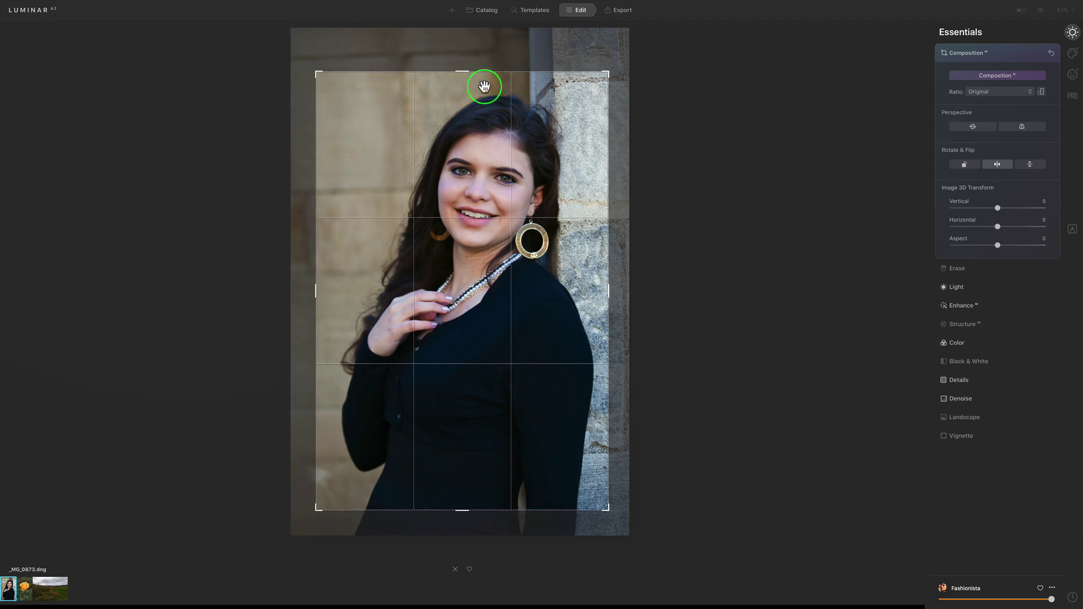
{"action": "left_click", "coordinate": [992, 92]}
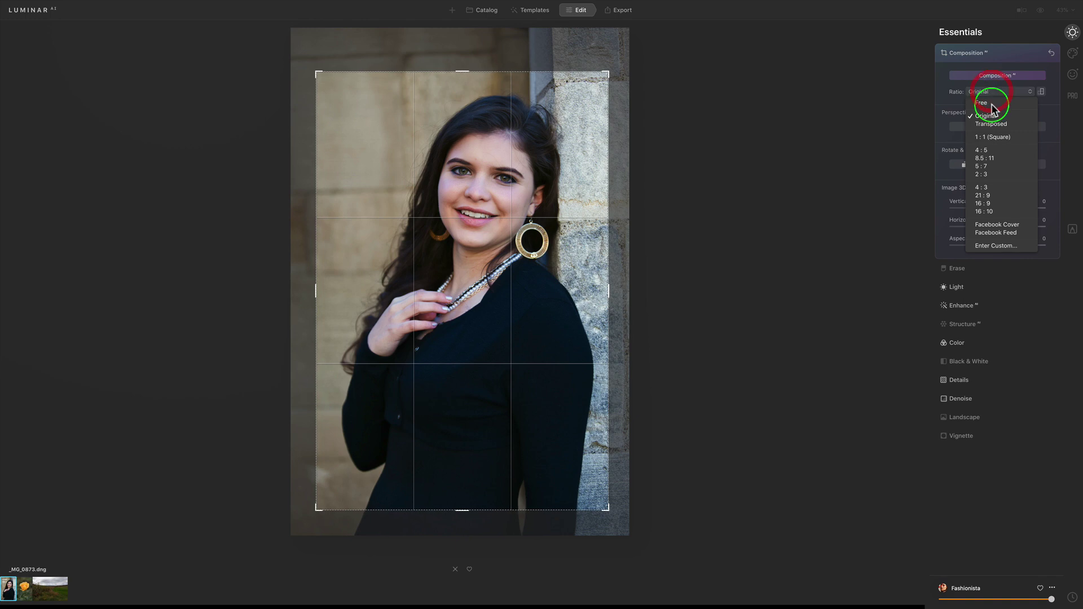
{"action": "left_click", "coordinate": [900, 97]}
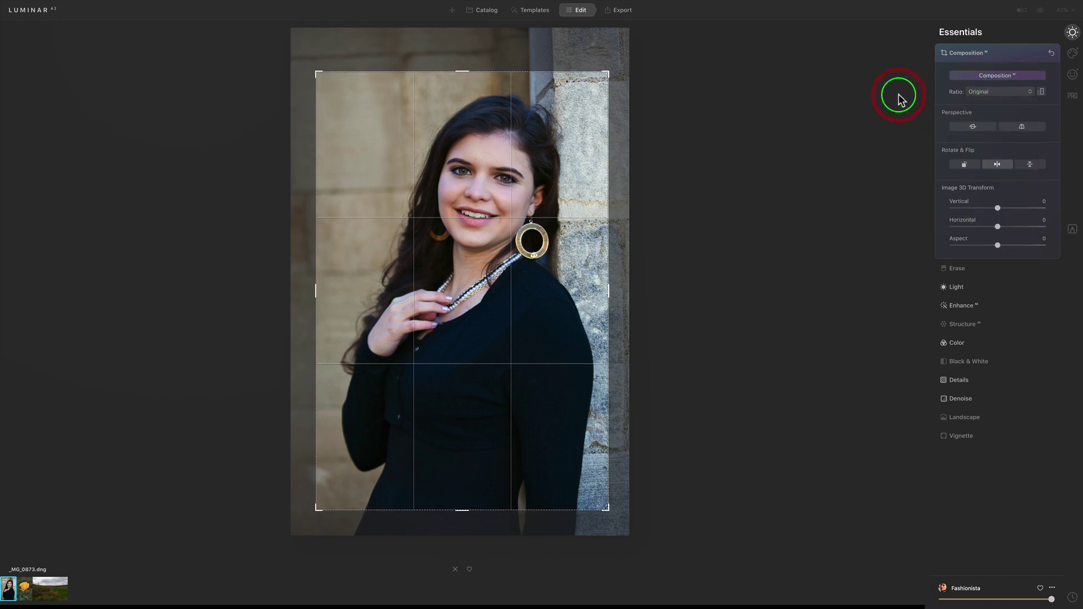
{"action": "left_click", "coordinate": [1018, 76]}
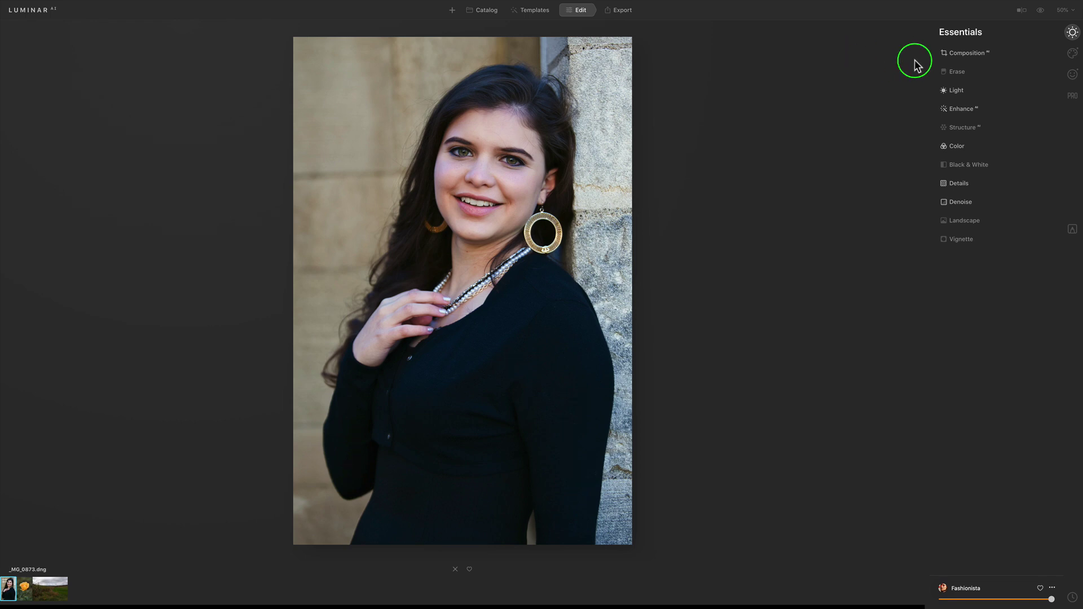
{"action": "left_click", "coordinate": [960, 91]}
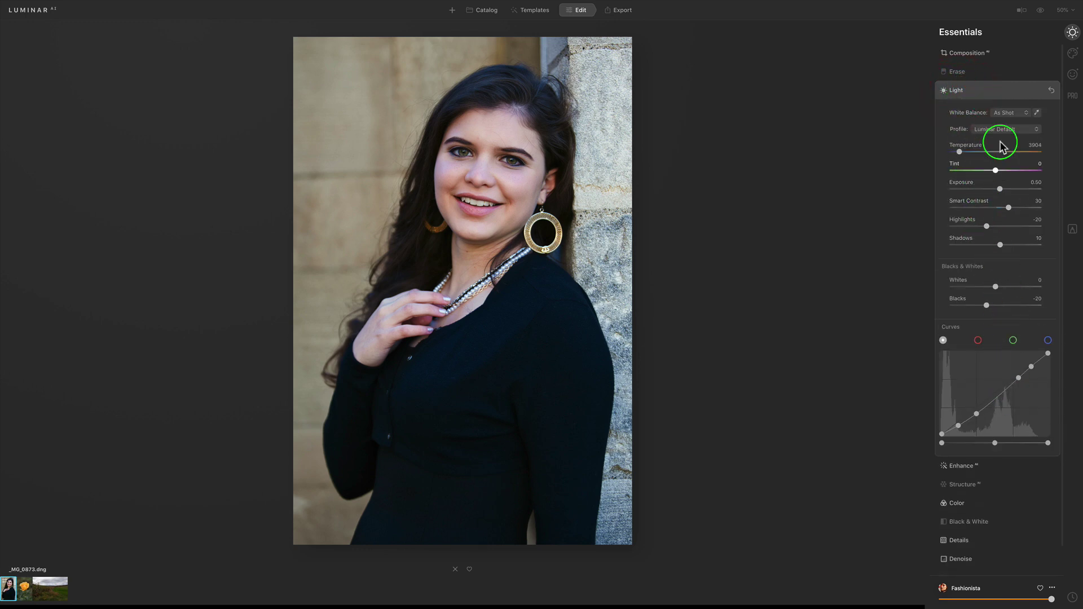
{"action": "left_click", "coordinate": [981, 89]}
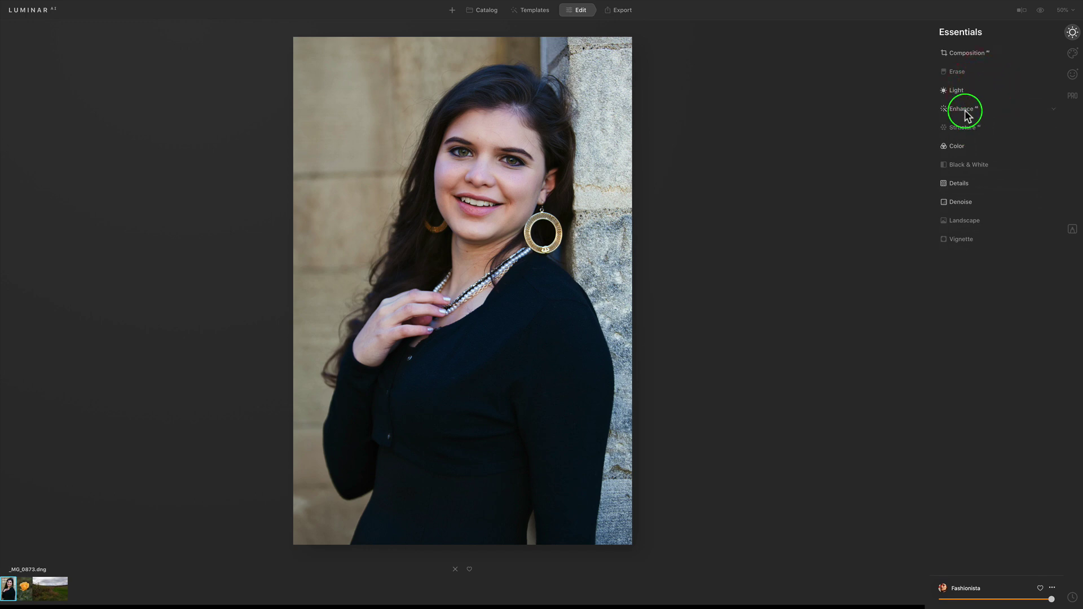
{"action": "left_click", "coordinate": [965, 110]}
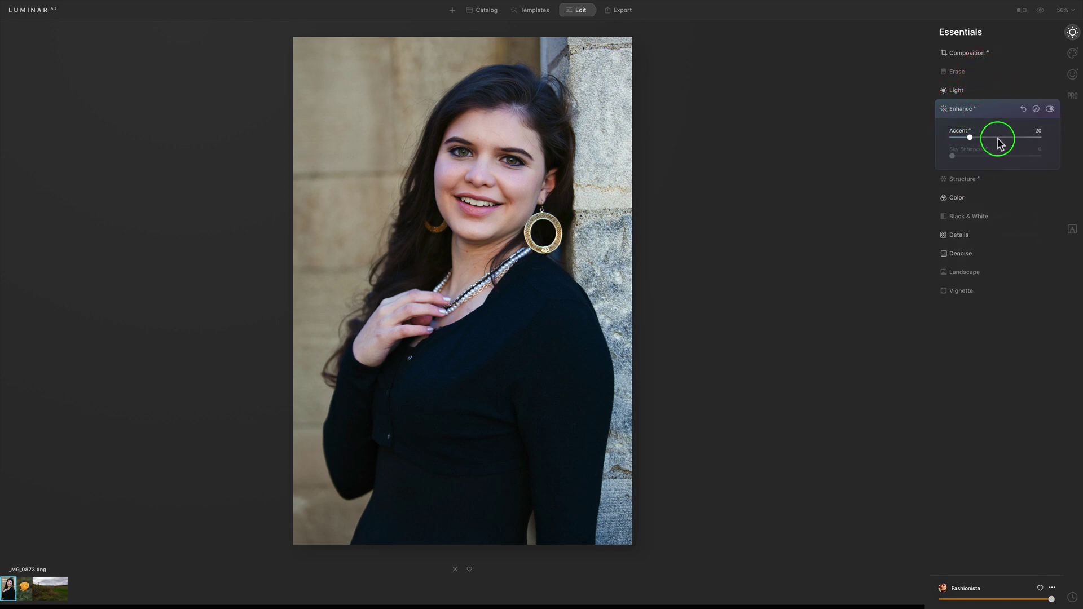
{"action": "left_click", "coordinate": [967, 109]}
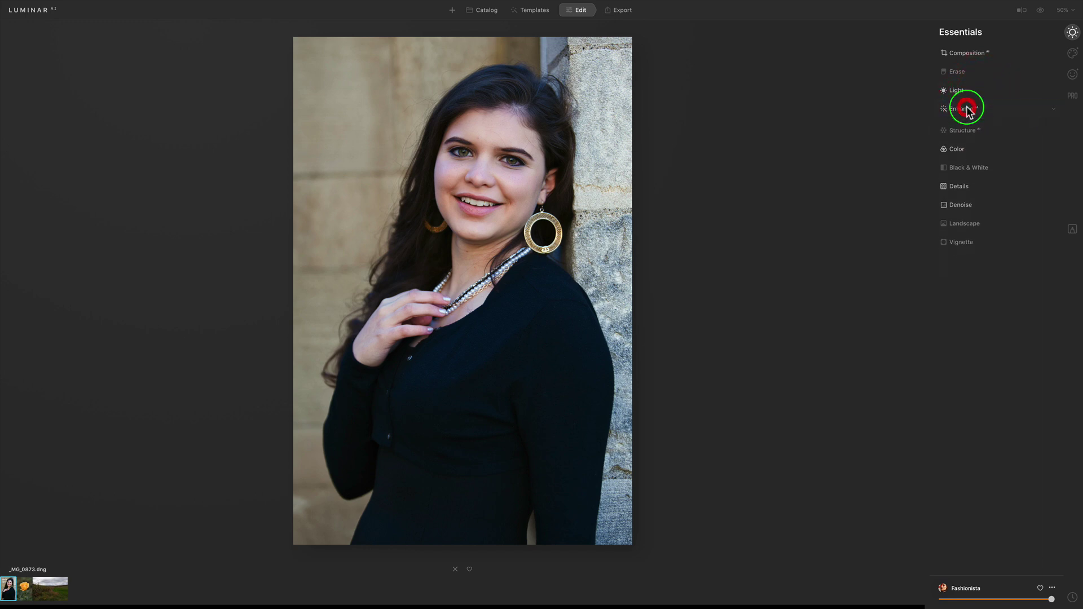
{"action": "left_click", "coordinate": [957, 146]}
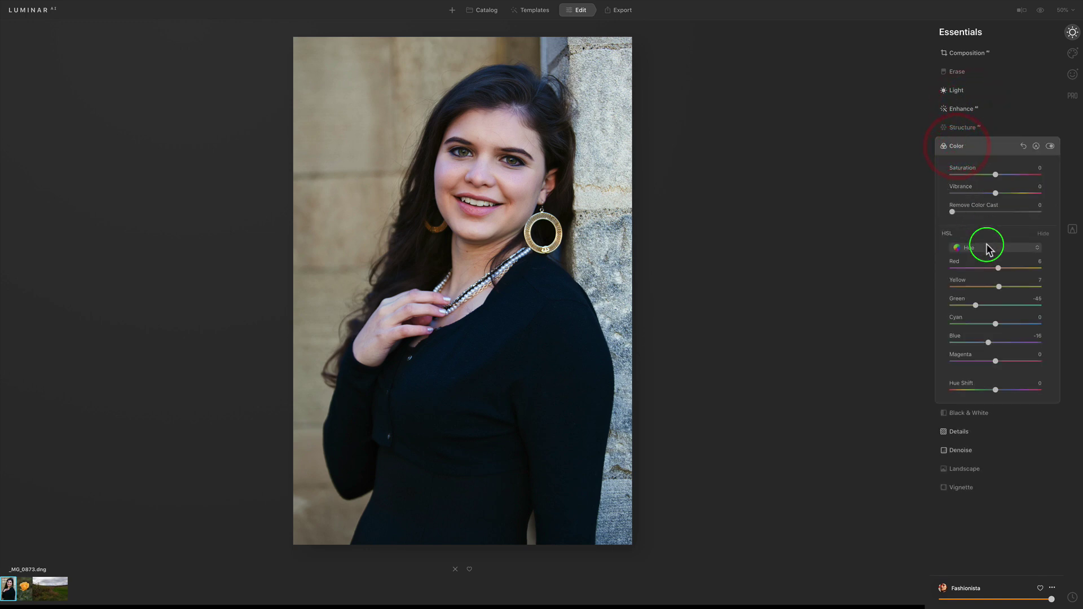
{"action": "left_click", "coordinate": [983, 147]}
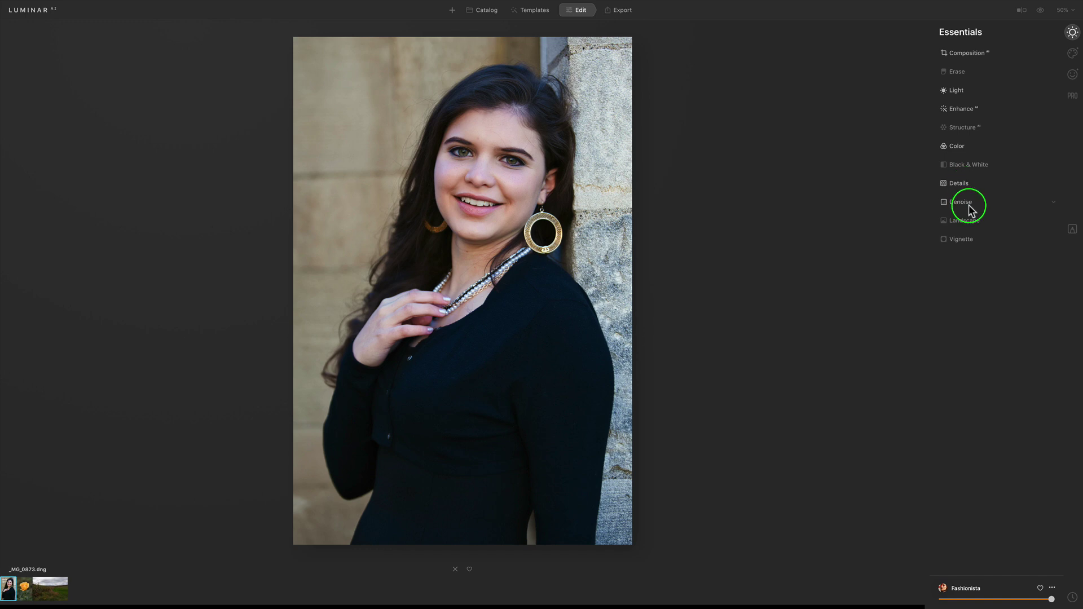
Step: Glance at the Creative Mood settings, then switch to the Portrait tool group
{"action": "left_click", "coordinate": [1074, 53]}
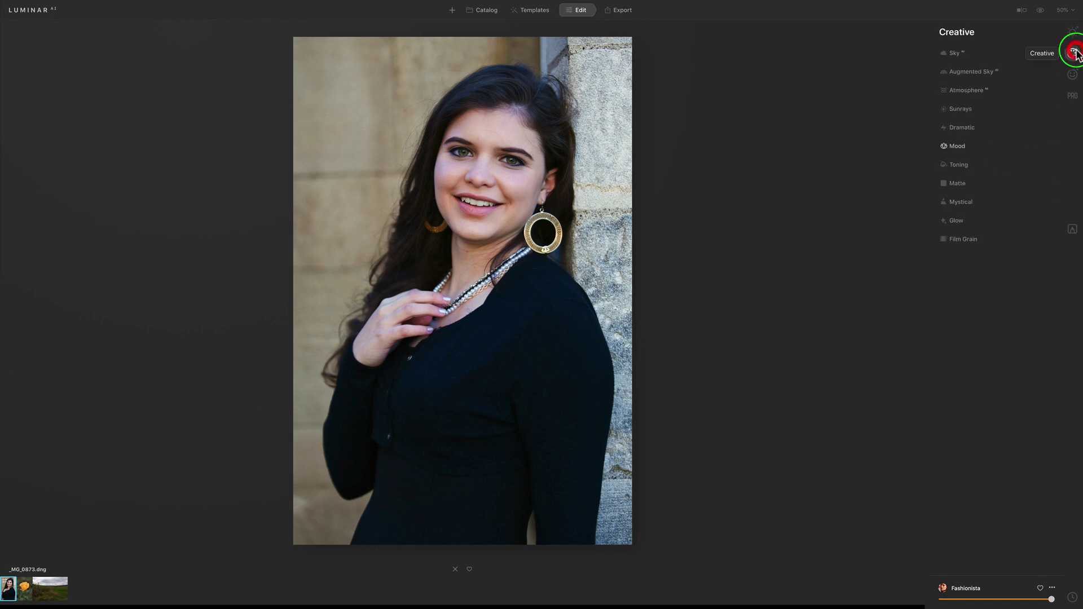
{"action": "left_click", "coordinate": [978, 150]}
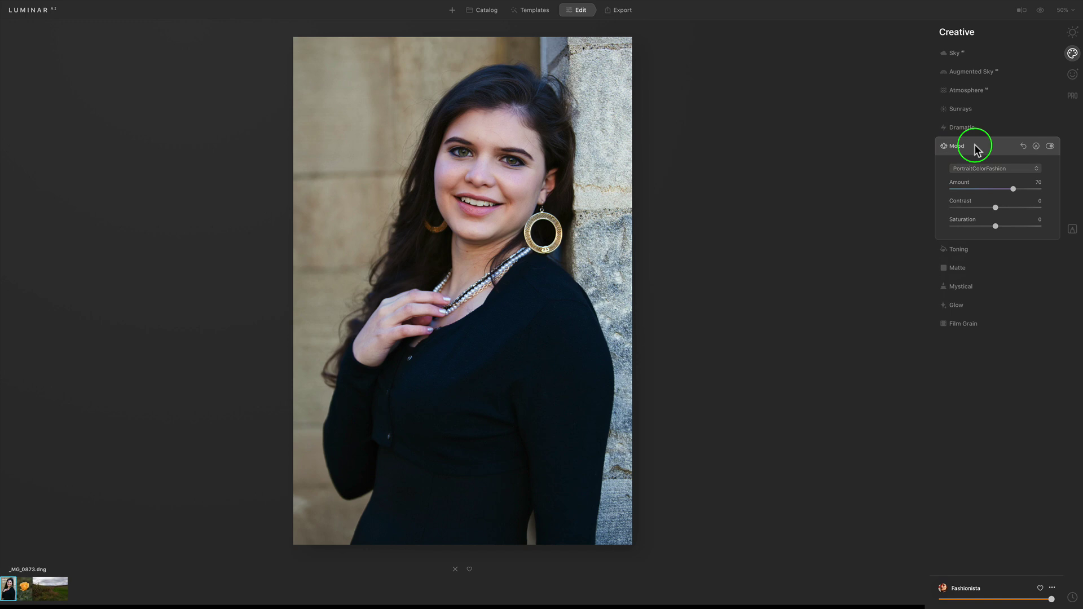
{"action": "left_click", "coordinate": [977, 149]}
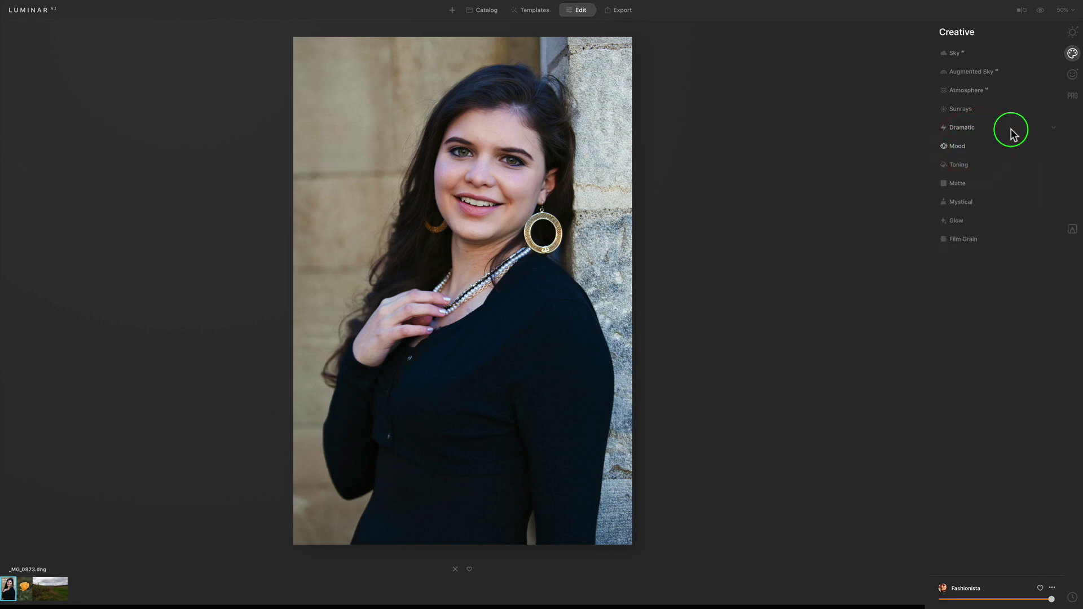
{"action": "left_click", "coordinate": [1072, 75]}
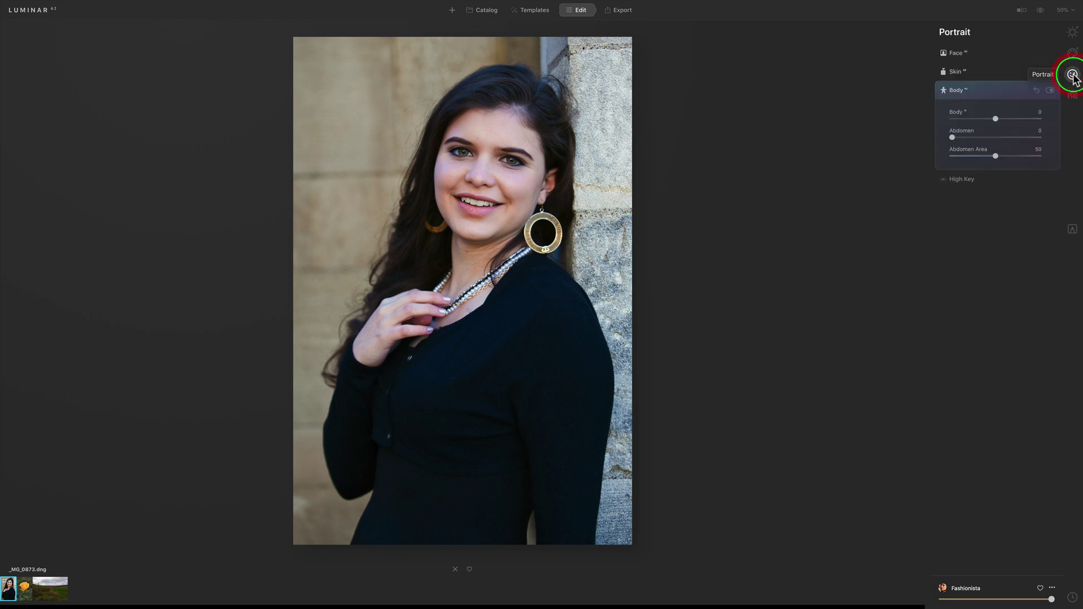
Step: Collapse Body, raise Face Light to 13 in Face AI, and show the Iris colour options
{"action": "left_click", "coordinate": [1010, 91]}
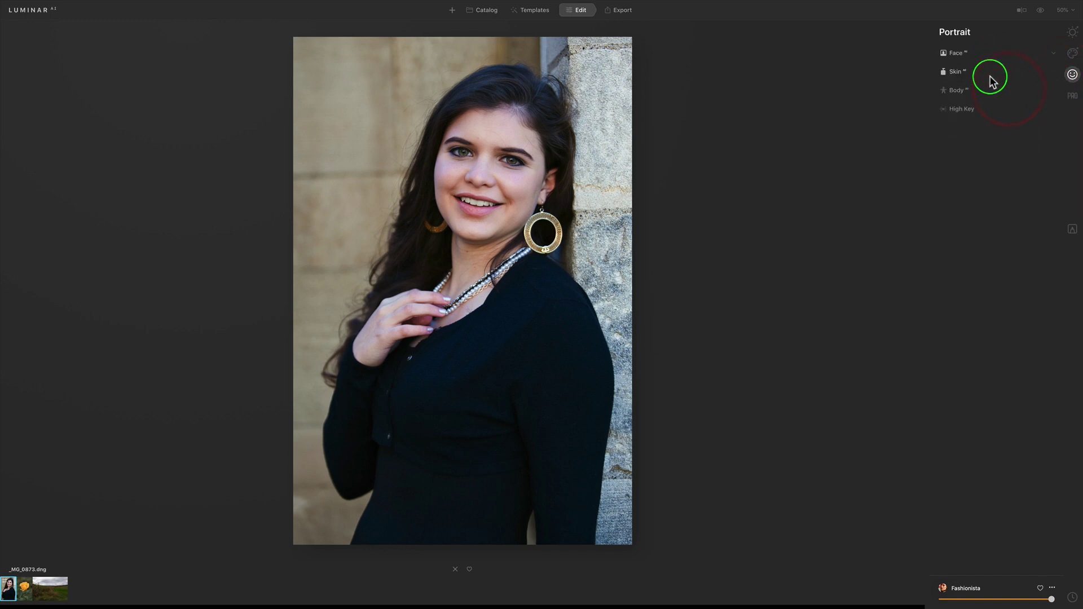
{"action": "left_click", "coordinate": [957, 53]}
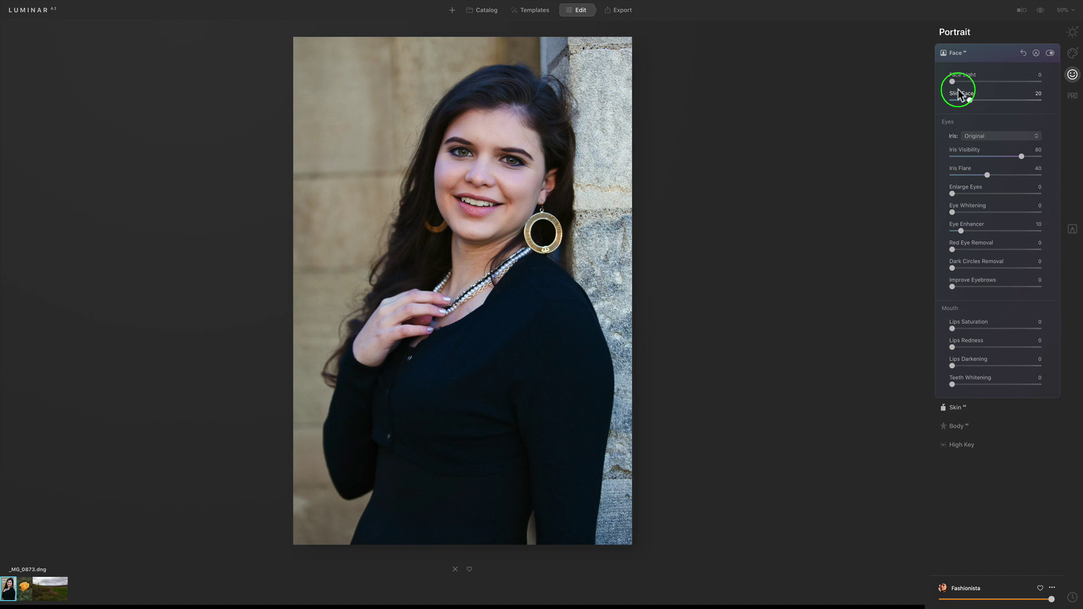
{"action": "left_click_drag", "start_coordinate": [953, 81], "coordinate": [973, 81]}
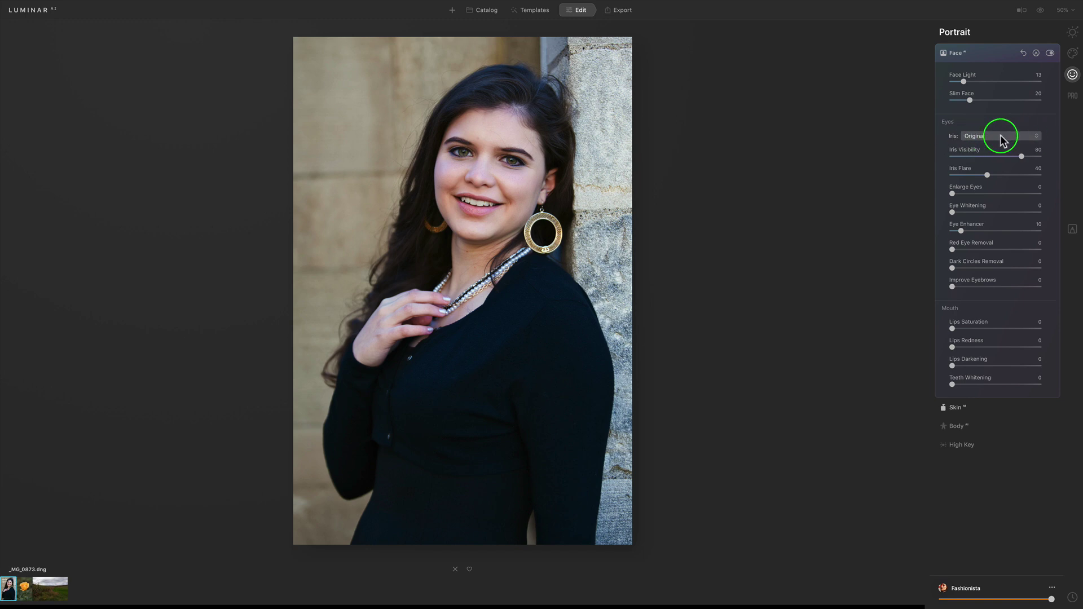
{"action": "left_click", "coordinate": [1037, 136]}
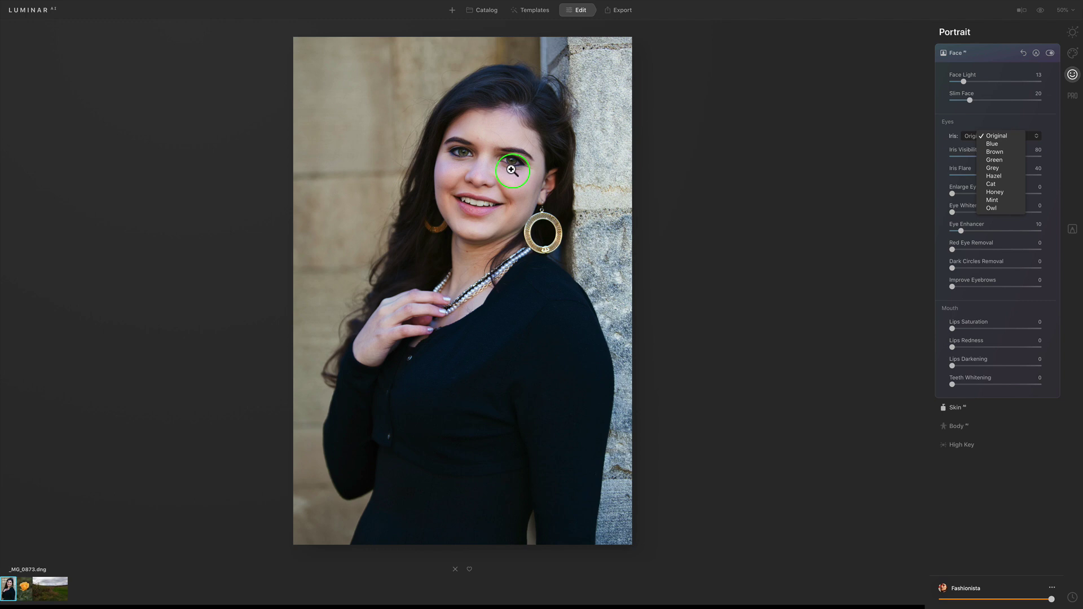
Step: Set the iris to Blue, lower Iris Visibility, raise Iris Flare, and collapse Face AI
{"action": "left_click", "coordinate": [993, 144]}
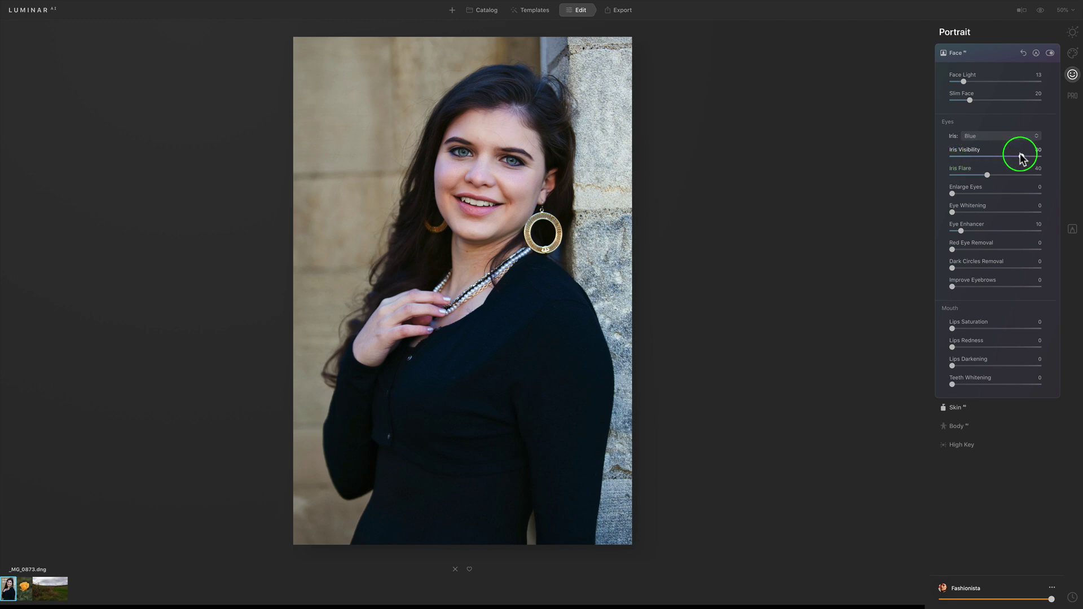
{"action": "left_click_drag", "start_coordinate": [1023, 157], "coordinate": [988, 155]}
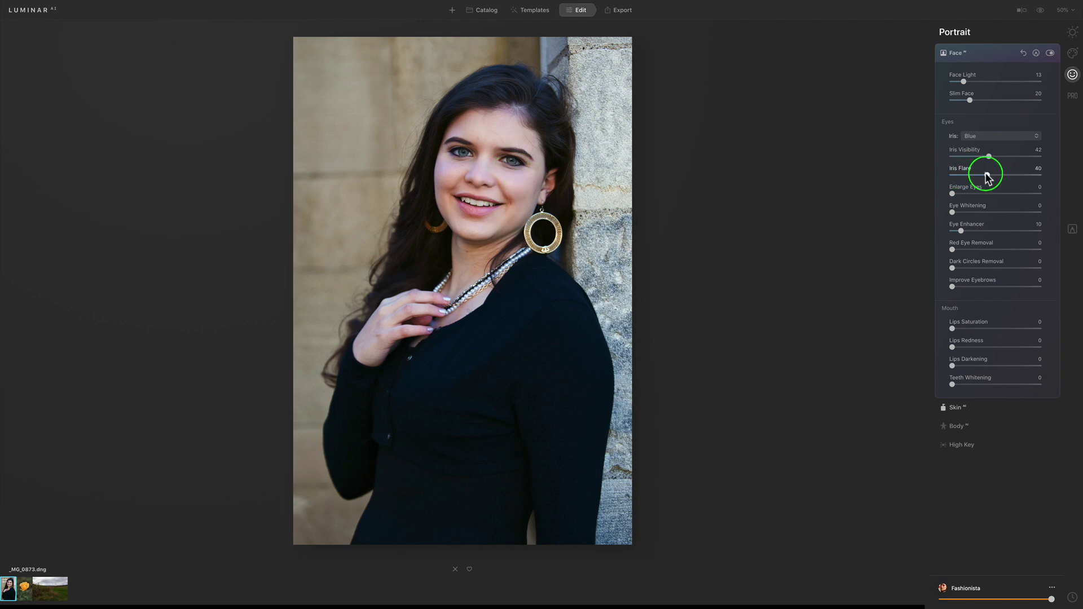
{"action": "mouse_move", "coordinate": [988, 177]}
{"action": "left_mouse_down"}
{"action": "mouse_move", "coordinate": [1019, 178]}
{"action": "mouse_move", "coordinate": [996, 178]}
{"action": "left_mouse_up"}
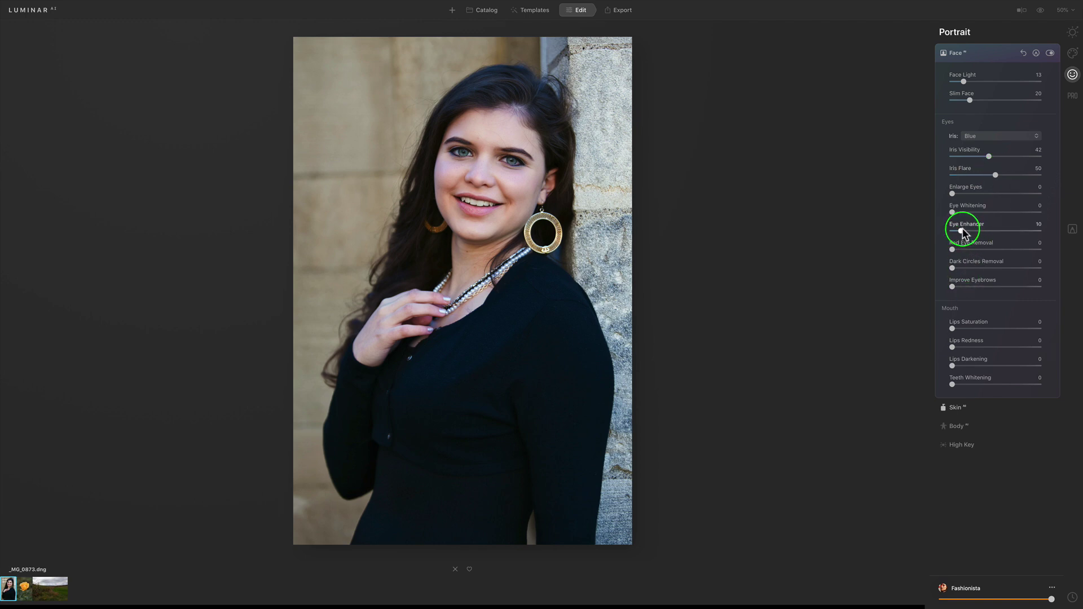
{"action": "left_click", "coordinate": [993, 55]}
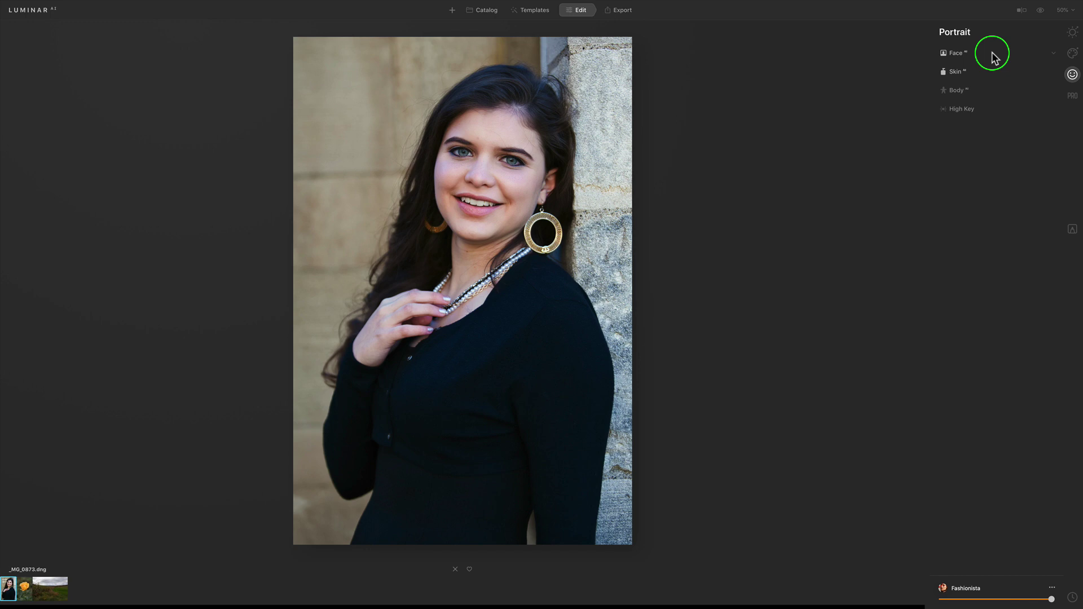
Step: Toggle the original portrait view on and back off to compare before and after
{"action": "left_click", "coordinate": [1041, 11]}
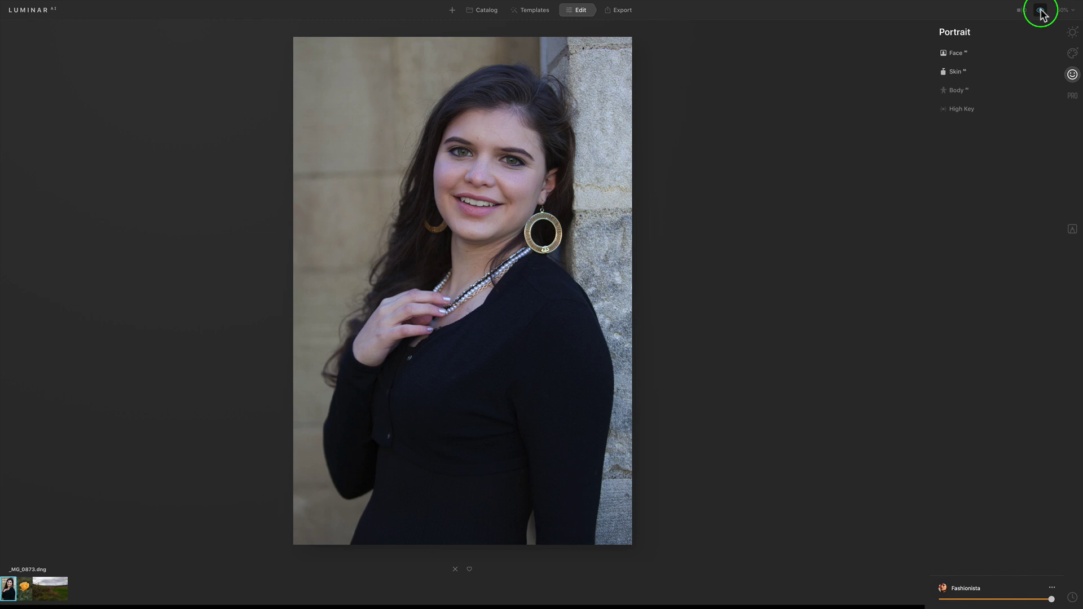
{"action": "left_click", "coordinate": [1041, 11]}
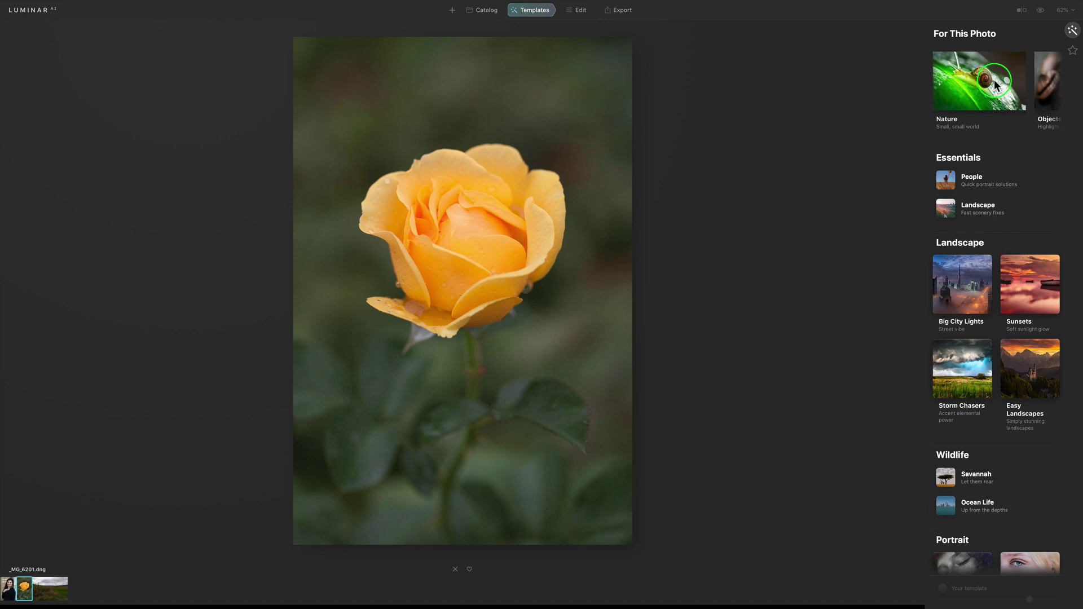
Step: Preview Nature templates from Newt Noir to Best Close Up, settling on Arctic Atoms for the rose
{"action": "scroll", "coordinate": [993, 84], "scroll_direction": "right", "scroll_amount": 1}
{"action": "scroll", "coordinate": [993, 83], "scroll_direction": "right", "scroll_amount": 5}
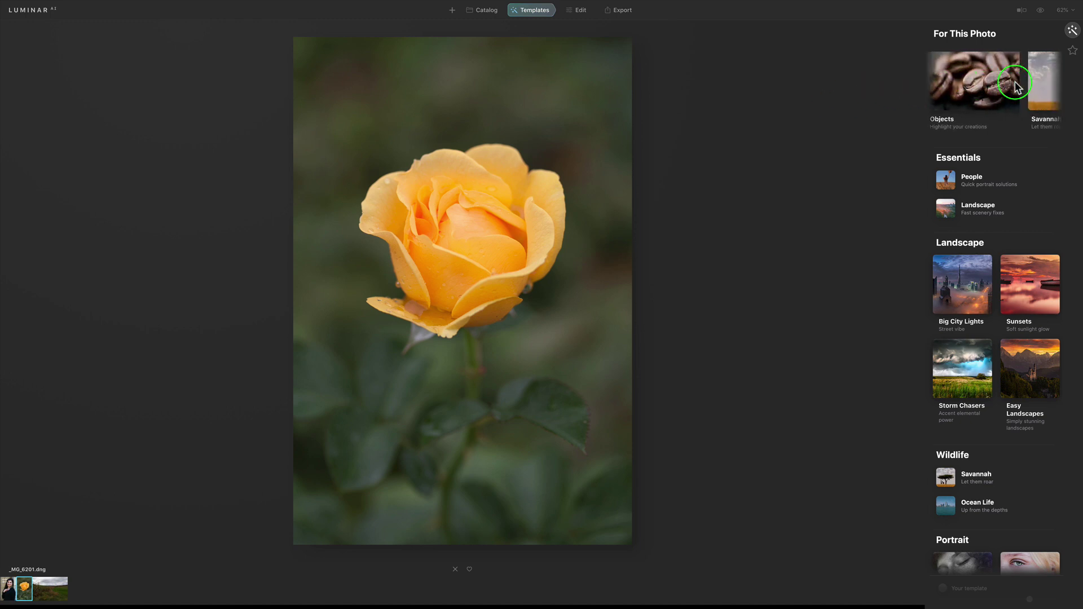
{"action": "scroll", "coordinate": [1023, 83], "scroll_direction": "left", "scroll_amount": 6}
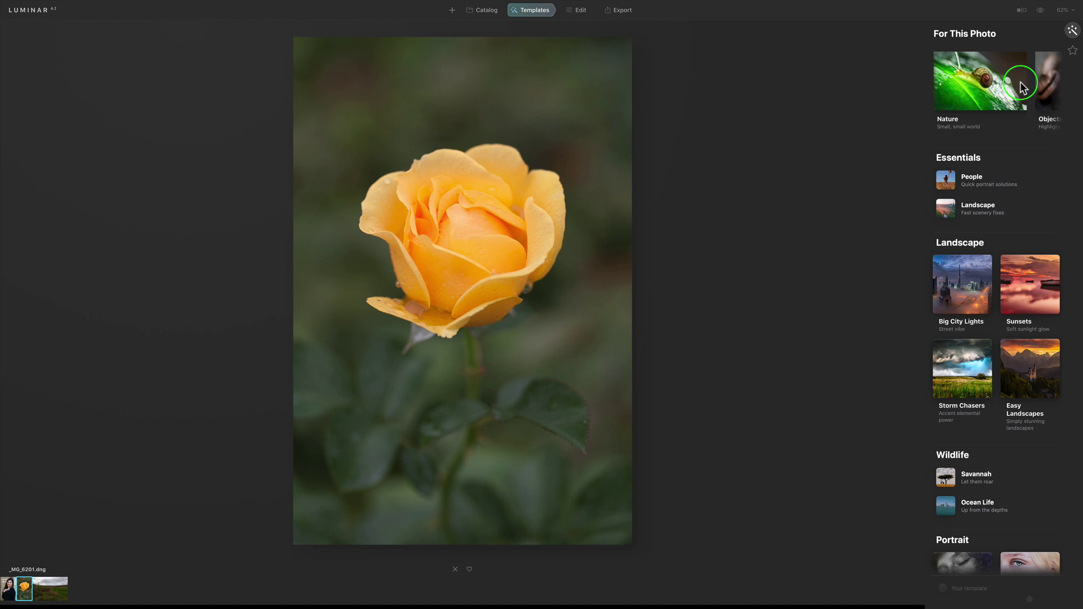
{"action": "left_click", "coordinate": [967, 83]}
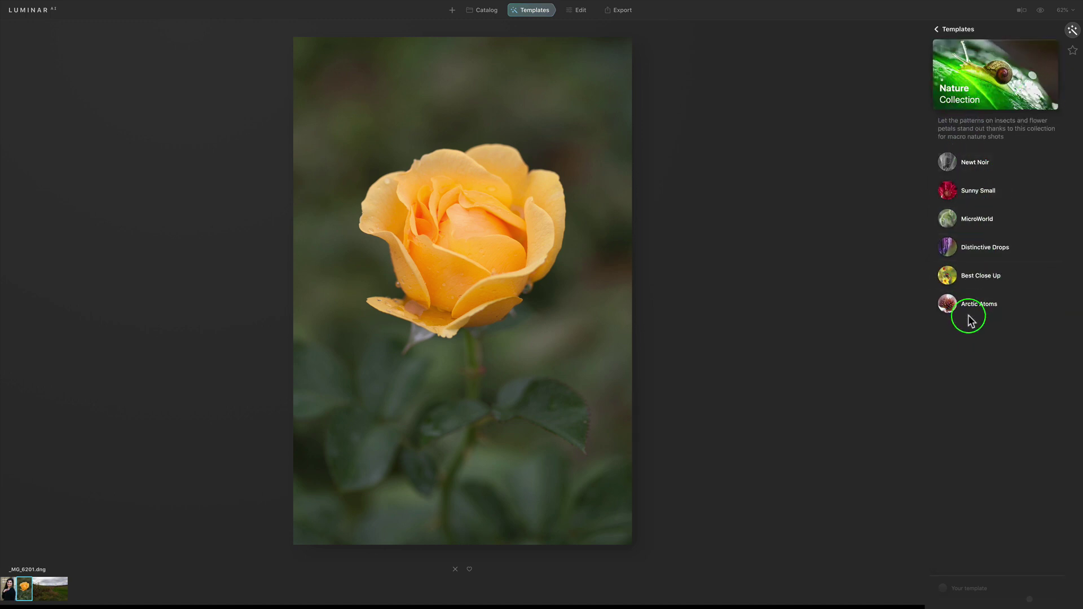
{"action": "left_click", "coordinate": [972, 168]}
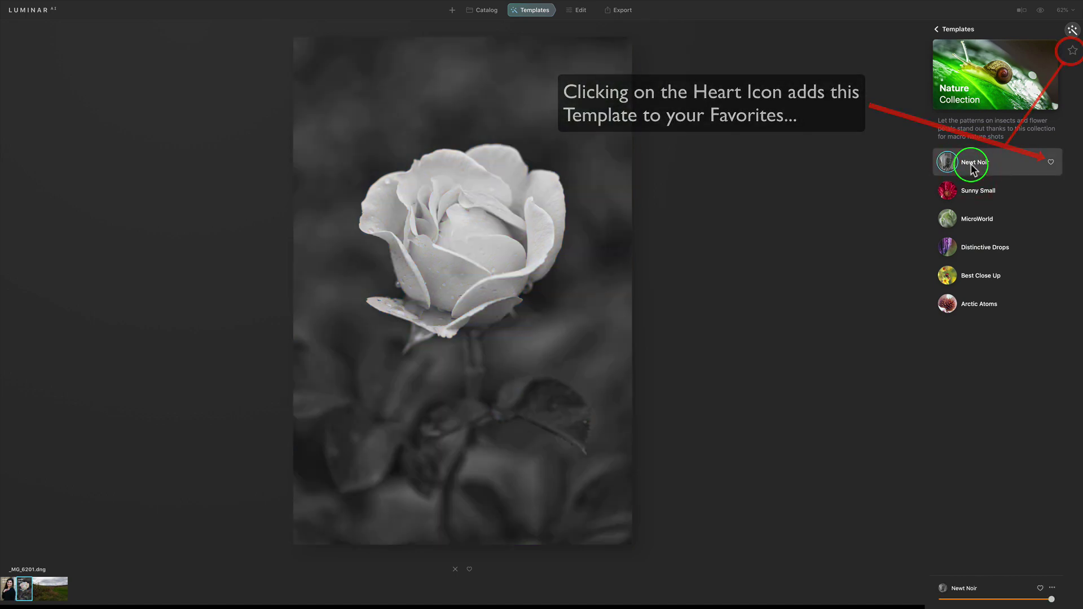
{"action": "left_click", "coordinate": [962, 193]}
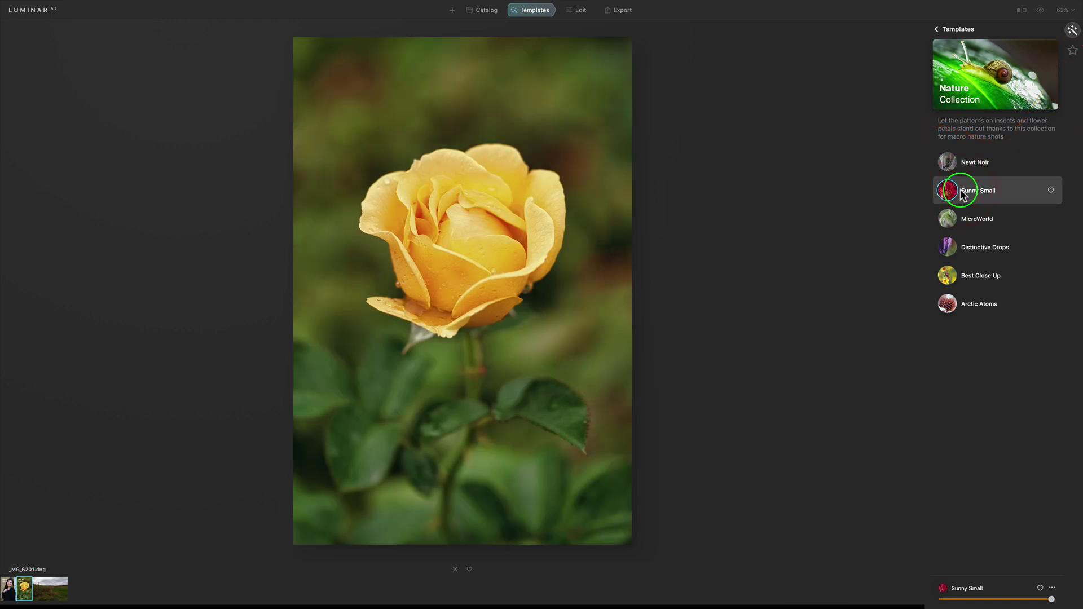
{"action": "left_click", "coordinate": [970, 223]}
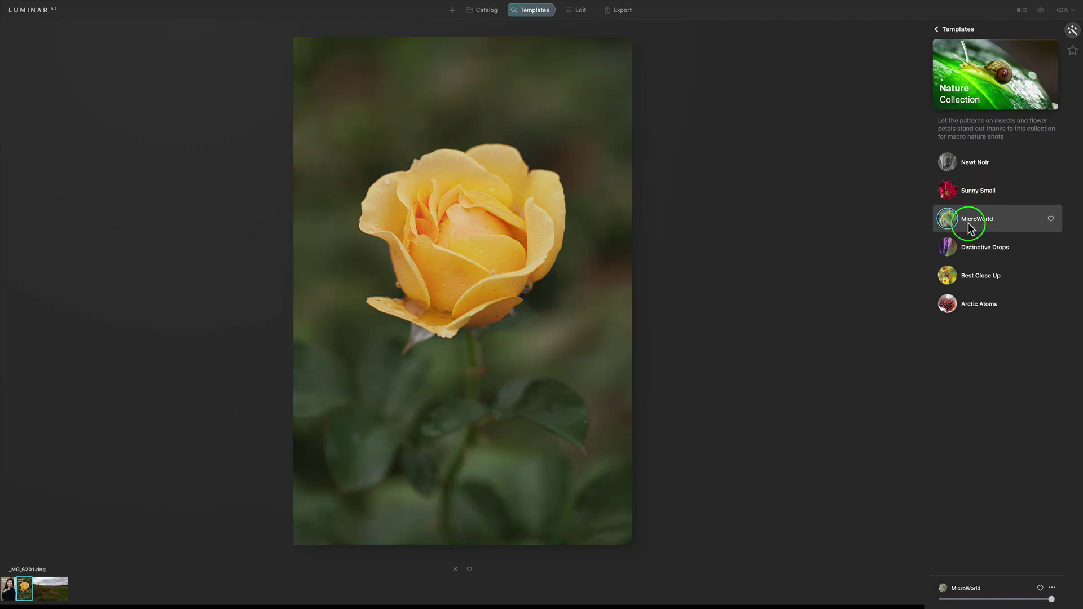
{"action": "left_click", "coordinate": [975, 247]}
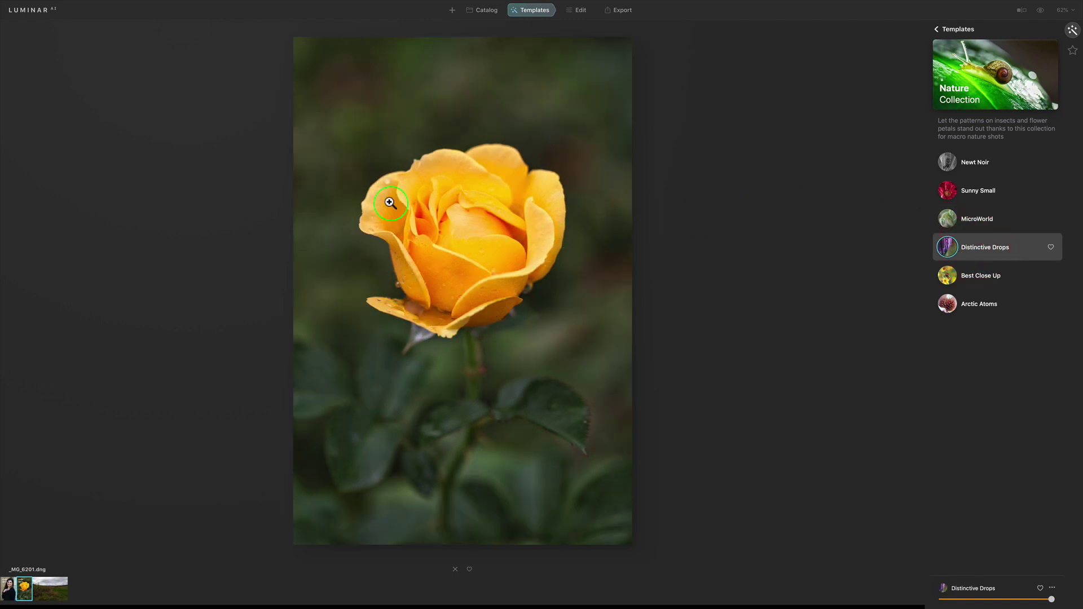
{"action": "left_click", "coordinate": [970, 277]}
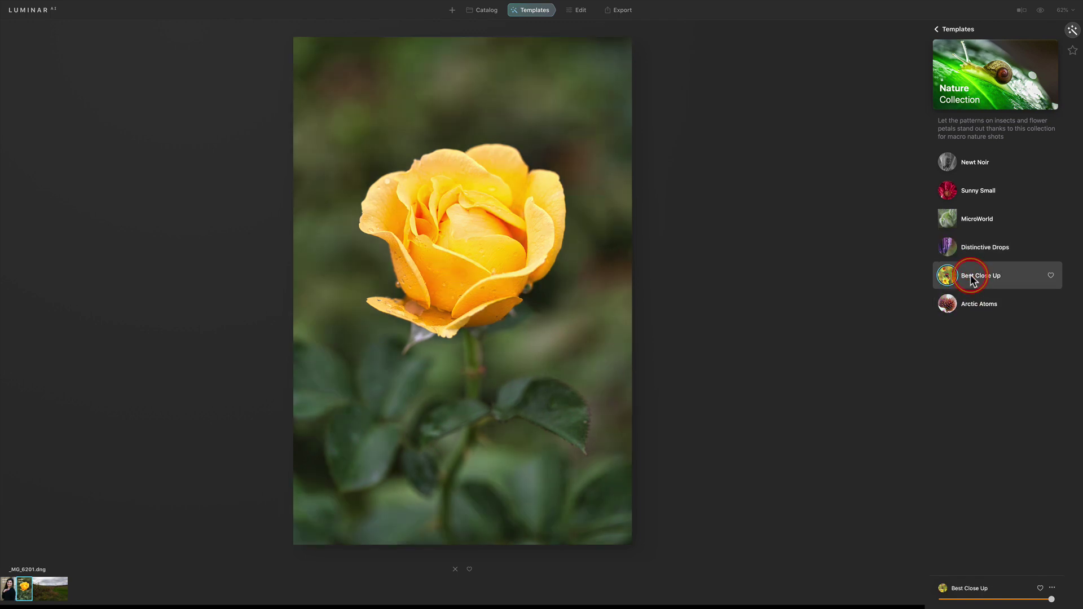
{"action": "left_click", "coordinate": [980, 307]}
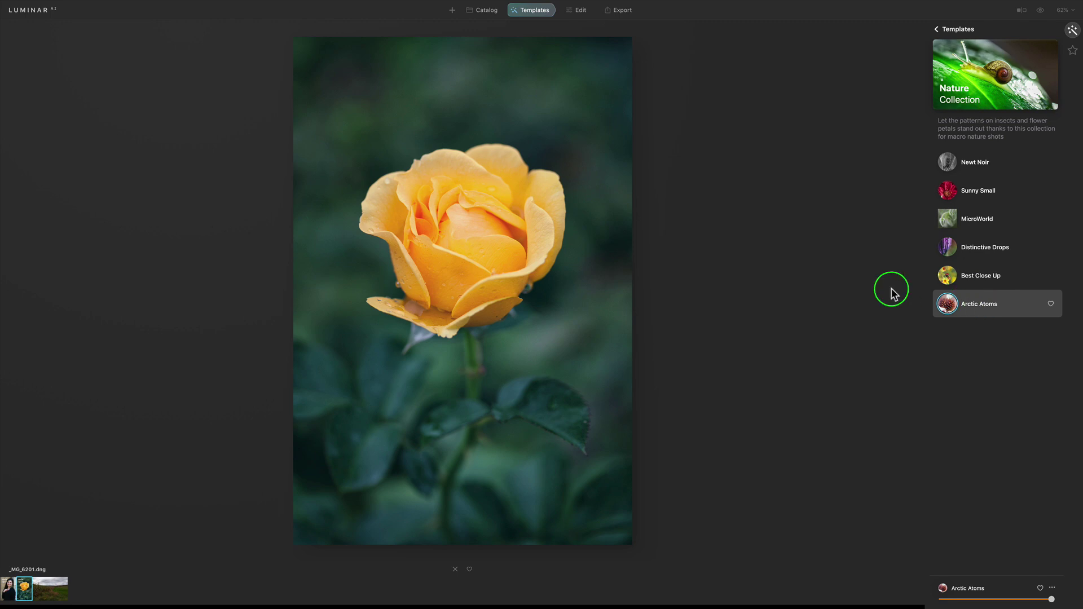
{"action": "left_click", "coordinate": [937, 29]}
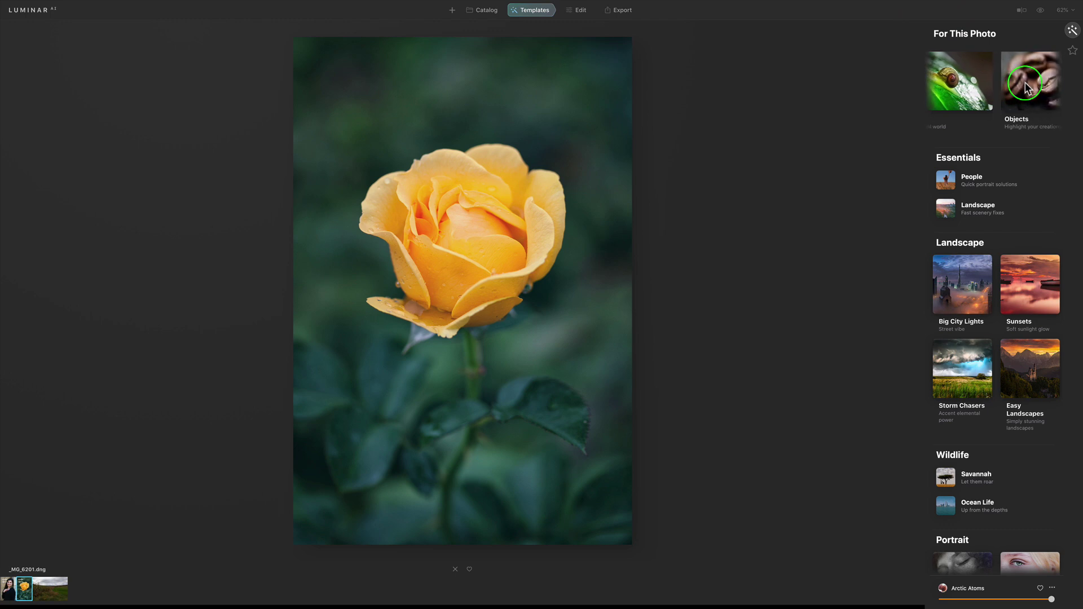
Step: Preview the Objects templates from Perfect Macro through Razor, then apply Still Life to the rose
{"action": "left_click", "coordinate": [1025, 88]}
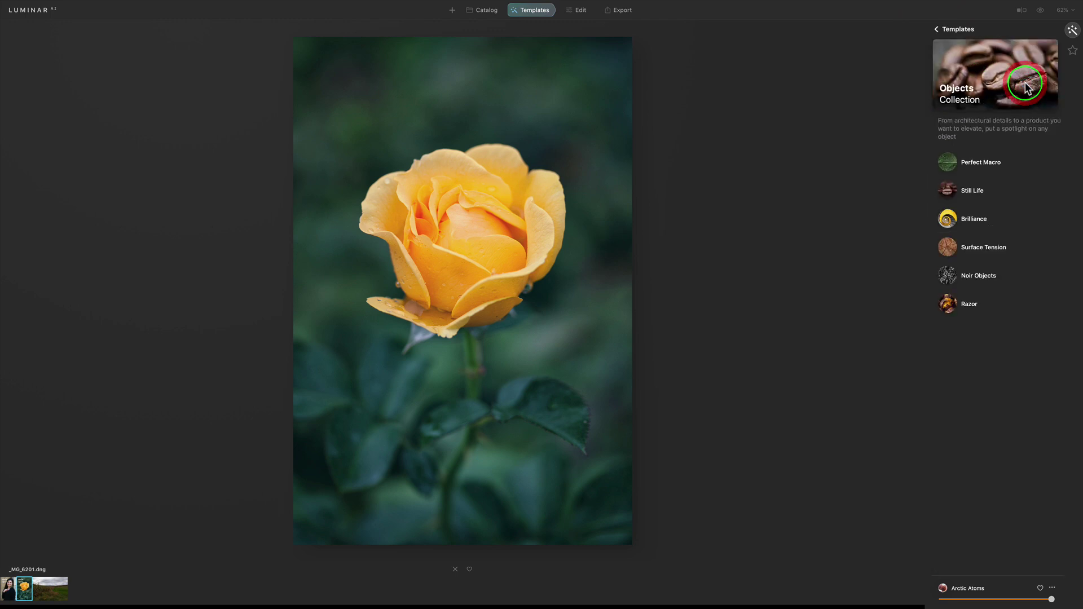
{"action": "left_click", "coordinate": [948, 166]}
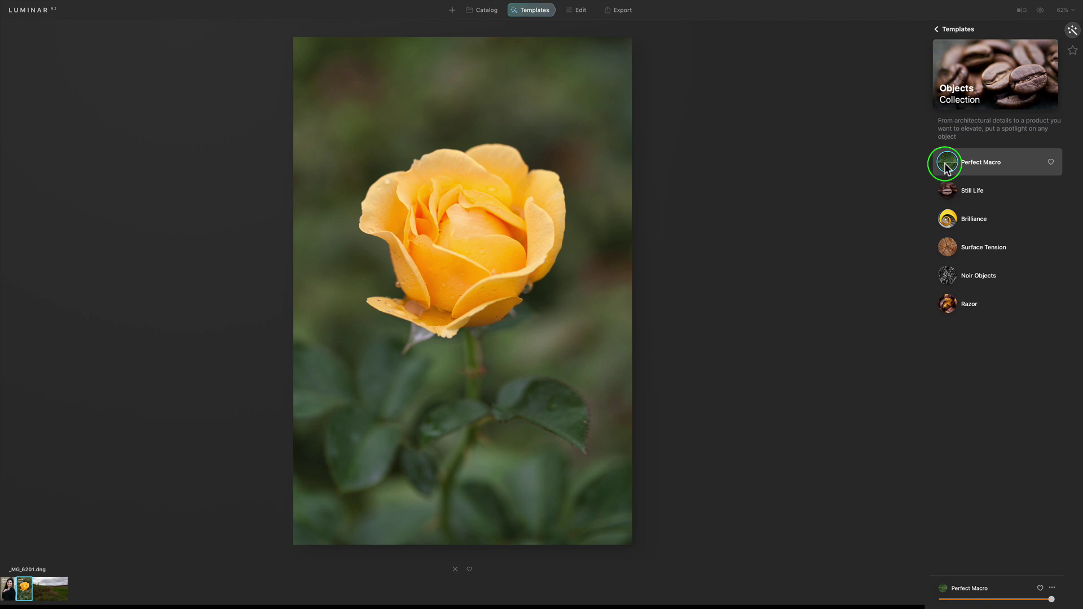
{"action": "left_click", "coordinate": [966, 192]}
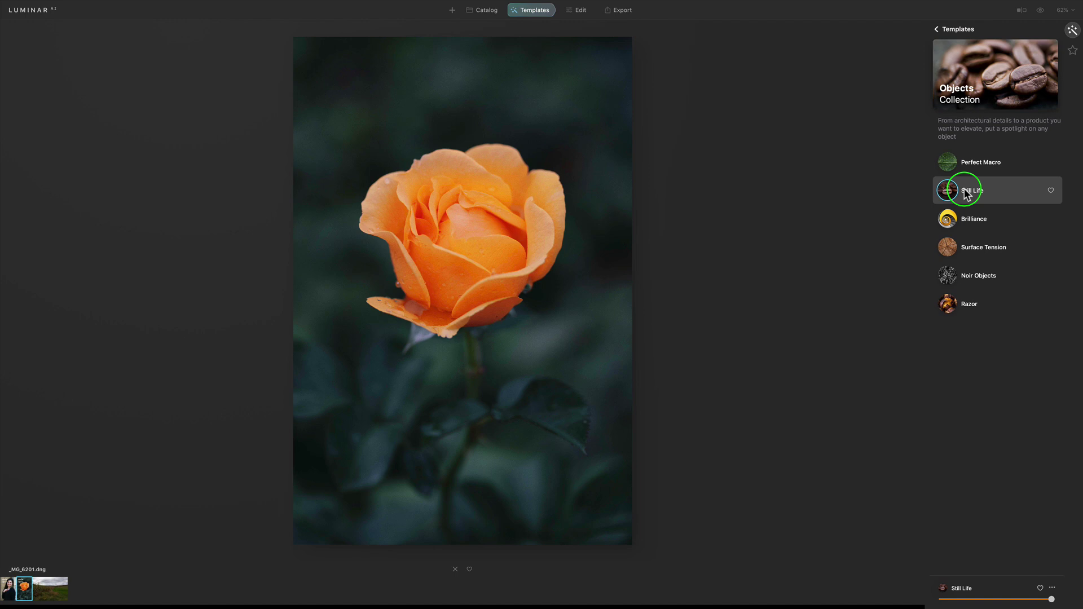
{"action": "left_click", "coordinate": [972, 219]}
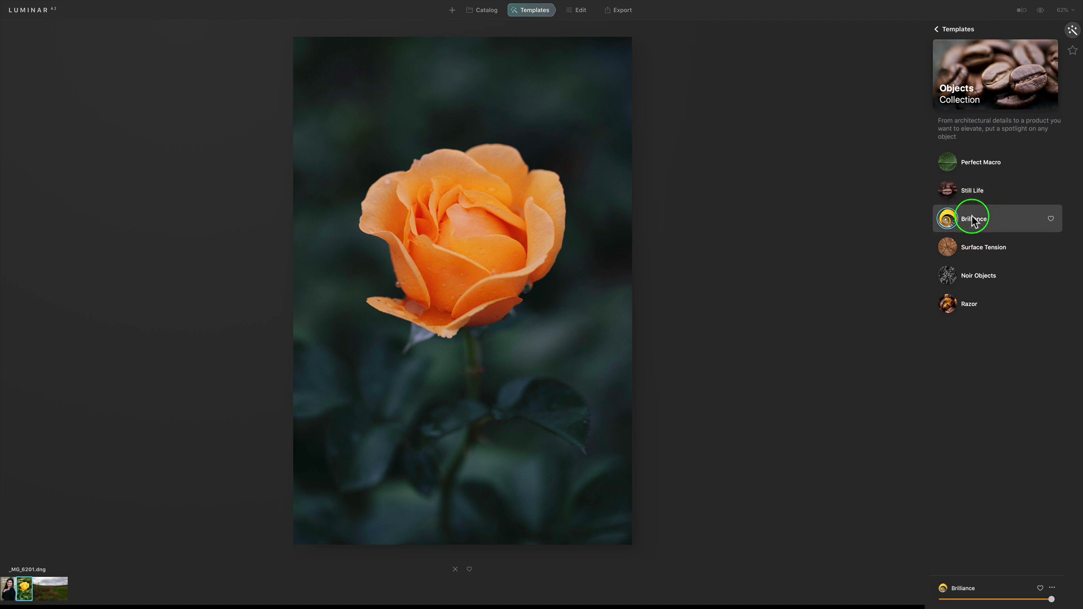
{"action": "left_click", "coordinate": [982, 249]}
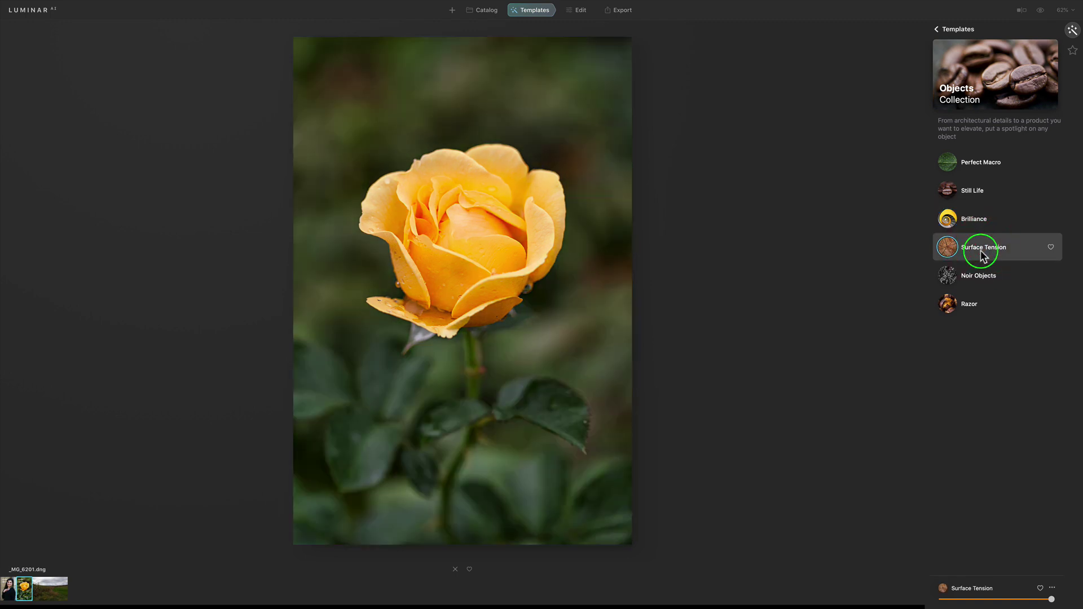
{"action": "left_click", "coordinate": [985, 277]}
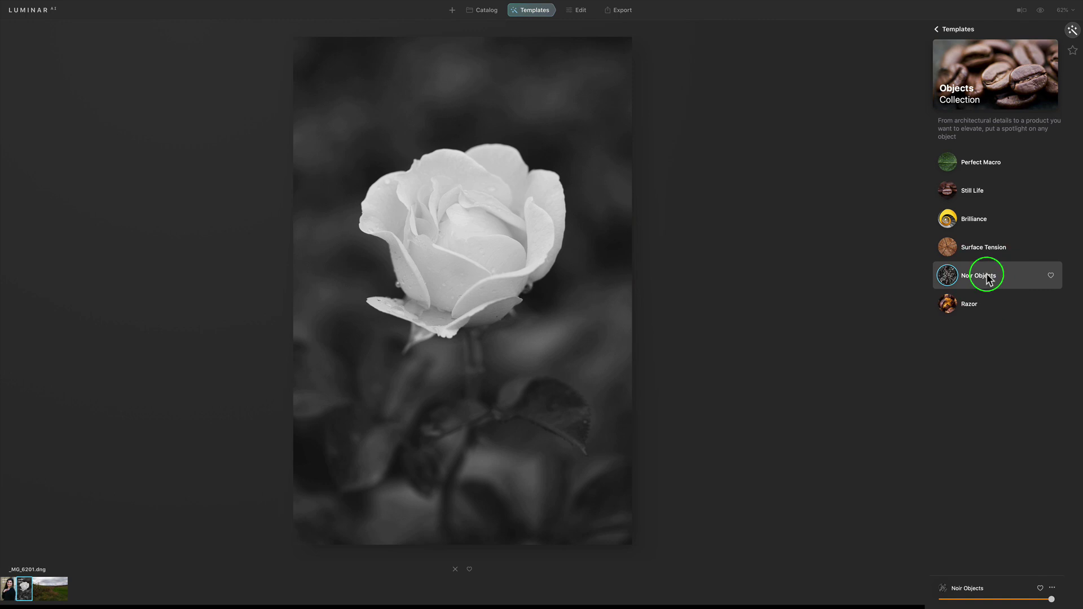
{"action": "left_click", "coordinate": [978, 305]}
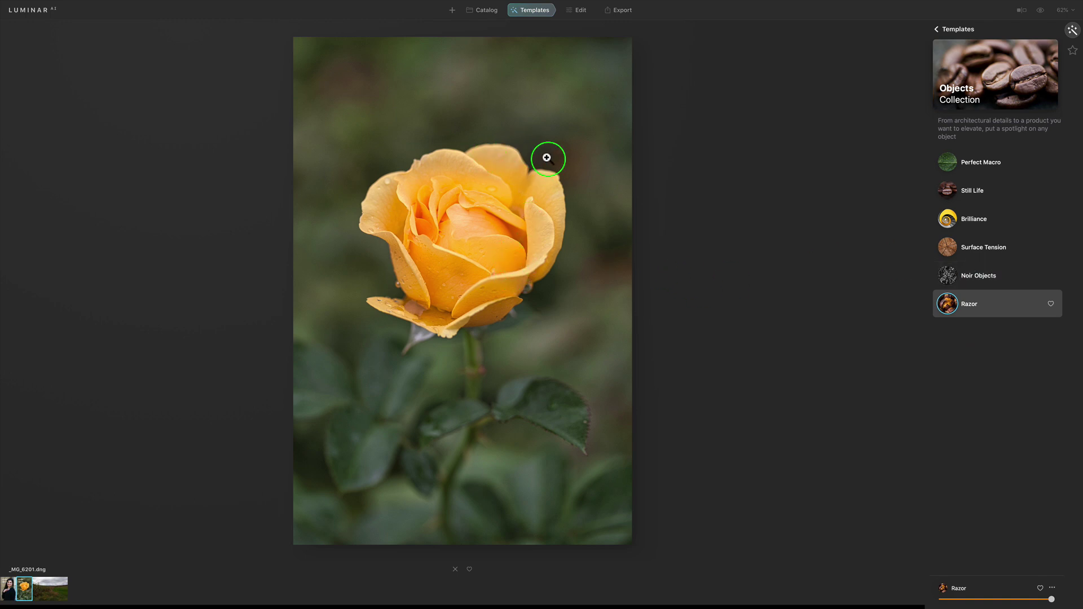
{"action": "left_click", "coordinate": [972, 192]}
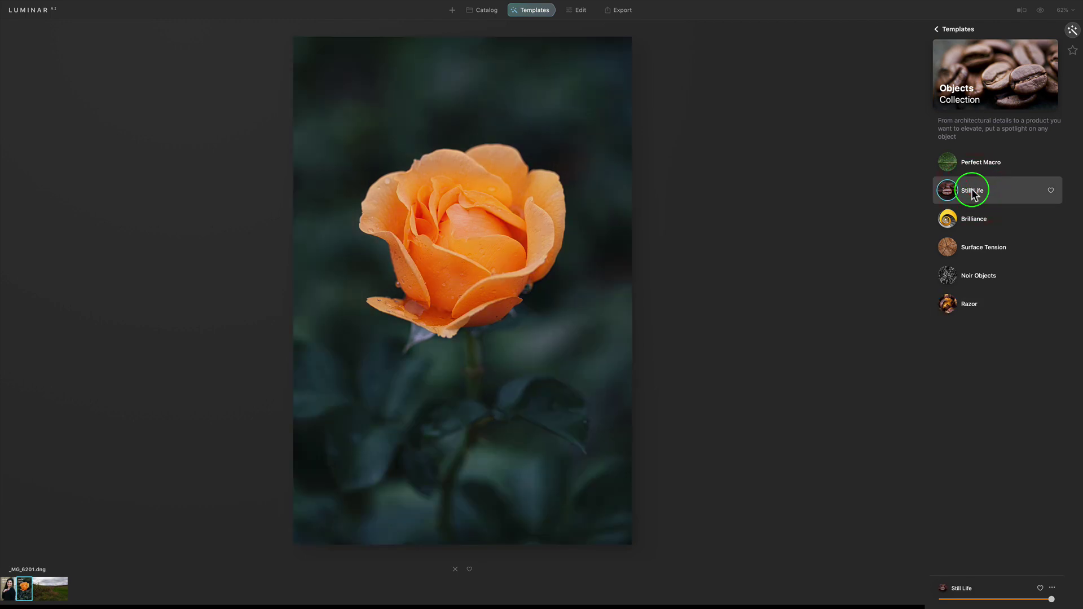
{"action": "left_click", "coordinate": [575, 10]}
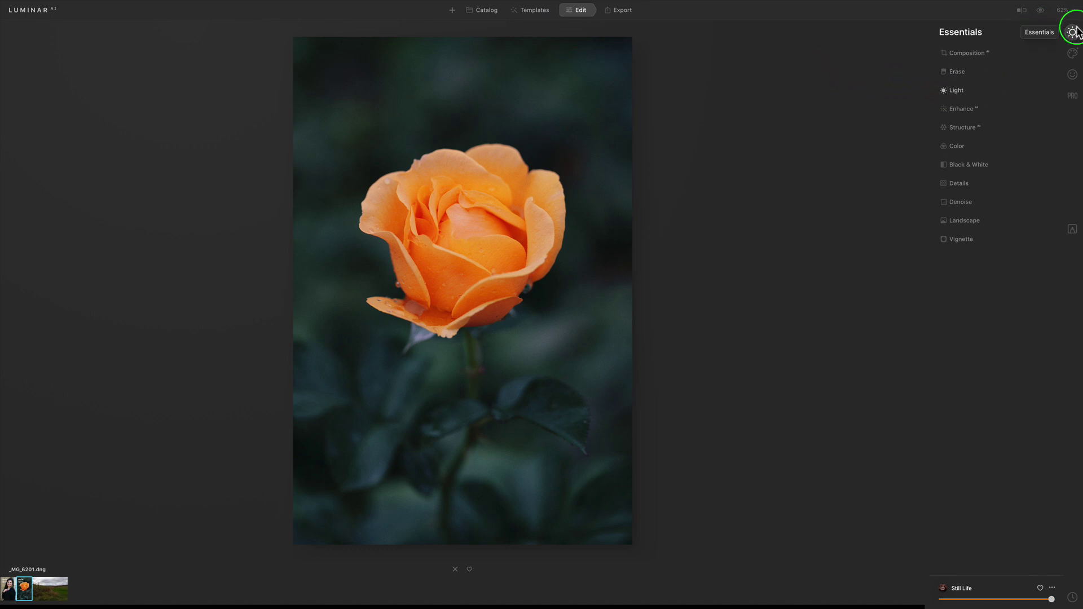
Step: Raise the rose's Smart Contrast in the Light section to about 19
{"action": "left_click", "coordinate": [957, 90]}
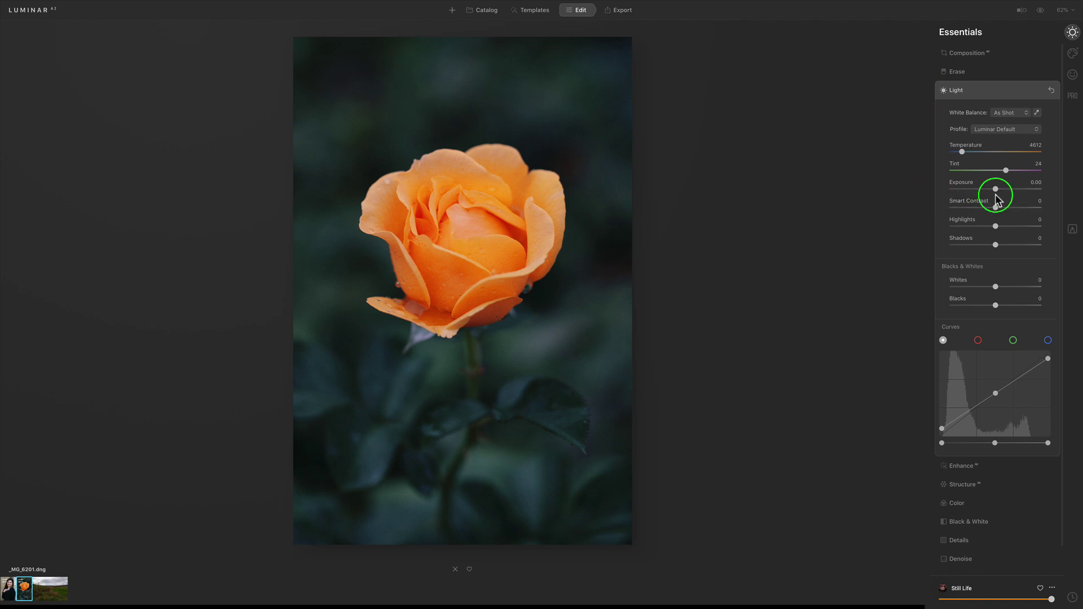
{"action": "scroll", "coordinate": [995, 229], "scroll_direction": "down", "scroll_amount": 1}
{"action": "scroll", "coordinate": [994, 226], "scroll_direction": "down", "scroll_amount": 3}
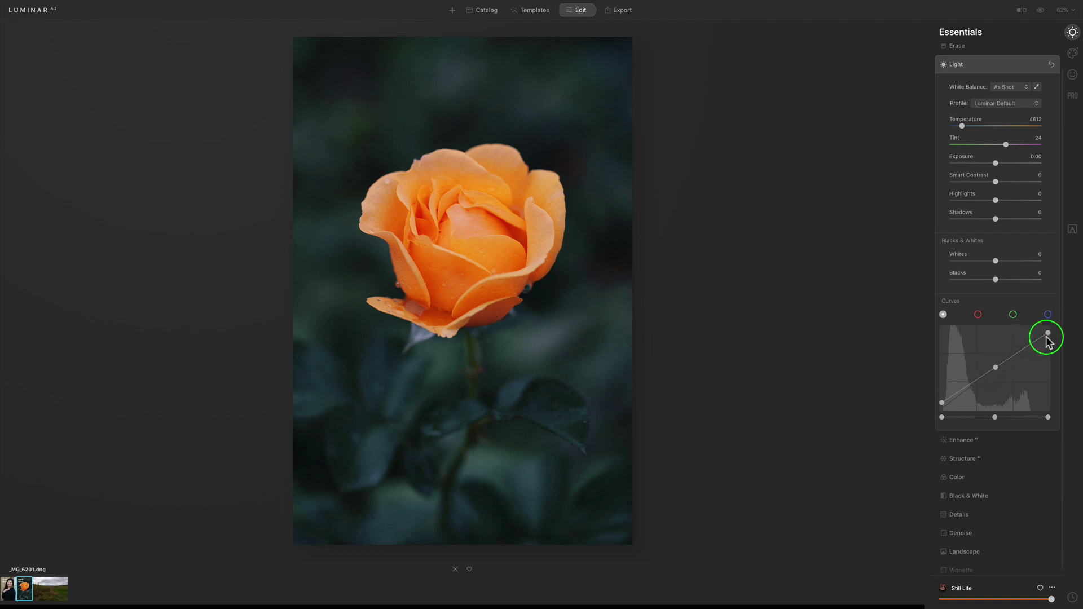
{"action": "scroll", "coordinate": [1026, 316], "scroll_direction": "up", "scroll_amount": 2}
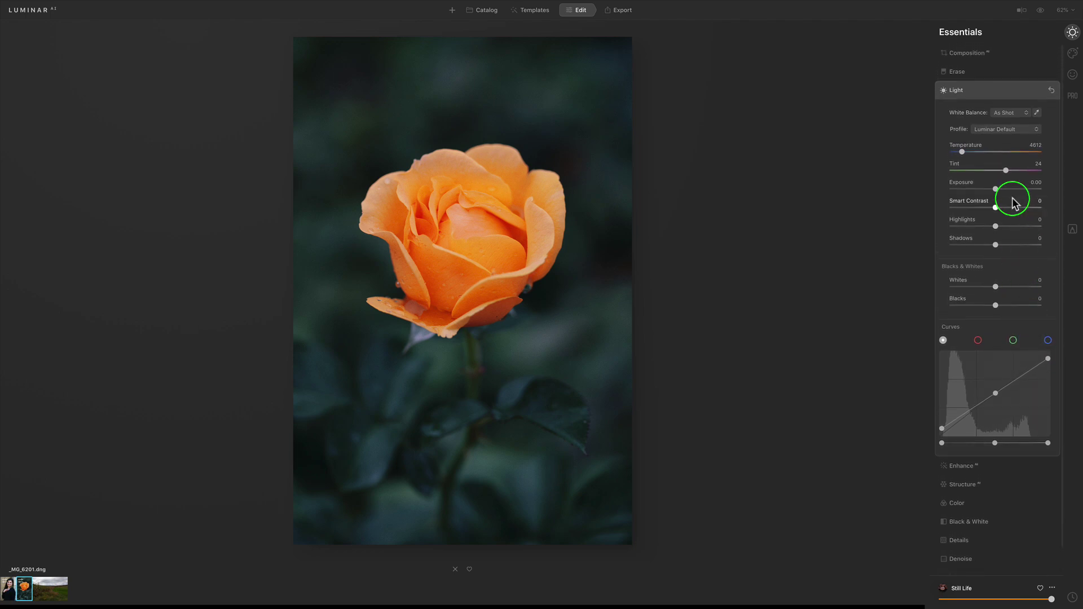
{"action": "mouse_move", "coordinate": [995, 207]}
{"action": "left_mouse_down"}
{"action": "mouse_move", "coordinate": [1017, 207]}
{"action": "mouse_move", "coordinate": [978, 207]}
{"action": "mouse_move", "coordinate": [1005, 209]}
{"action": "left_mouse_up"}
{"action": "left_click", "coordinate": [986, 93]}
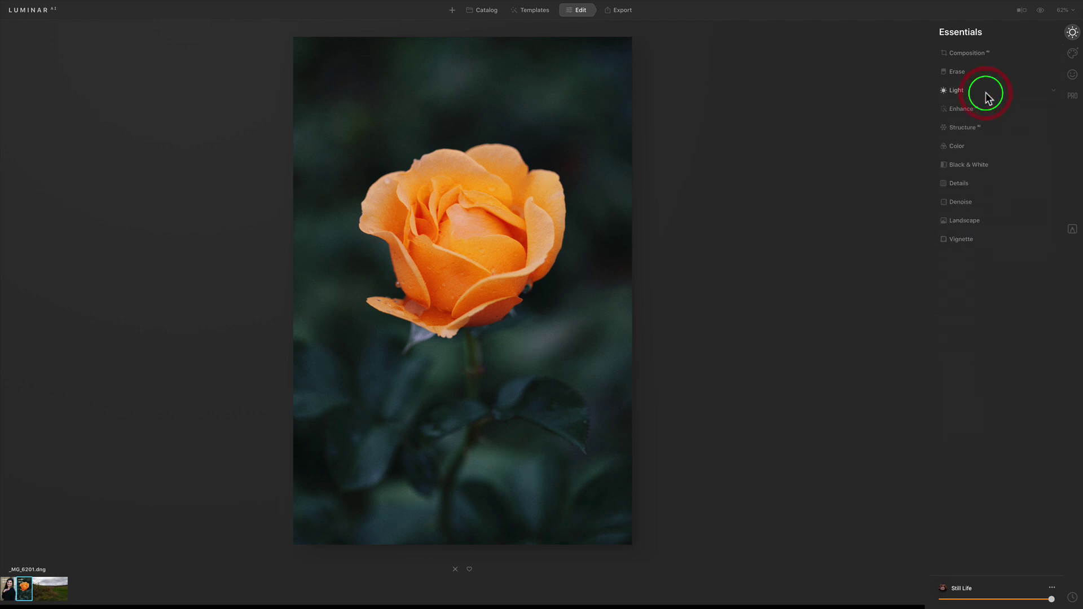
Step: Show the Creative tools, view the rose at 100%, and switch off Film Grain
{"action": "left_click", "coordinate": [1073, 53]}
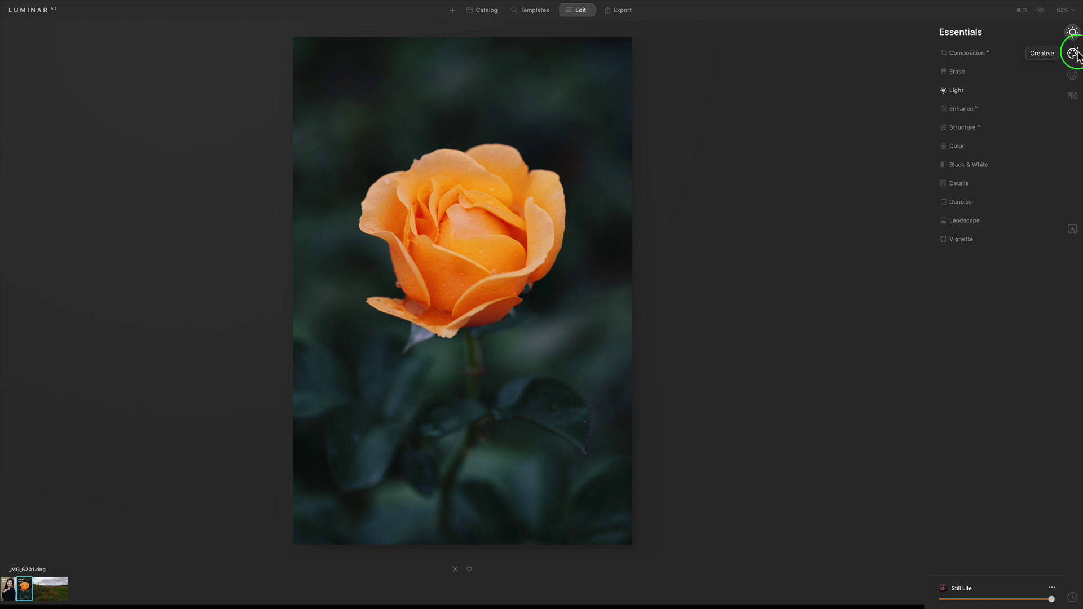
{"action": "left_click", "coordinate": [1073, 54]}
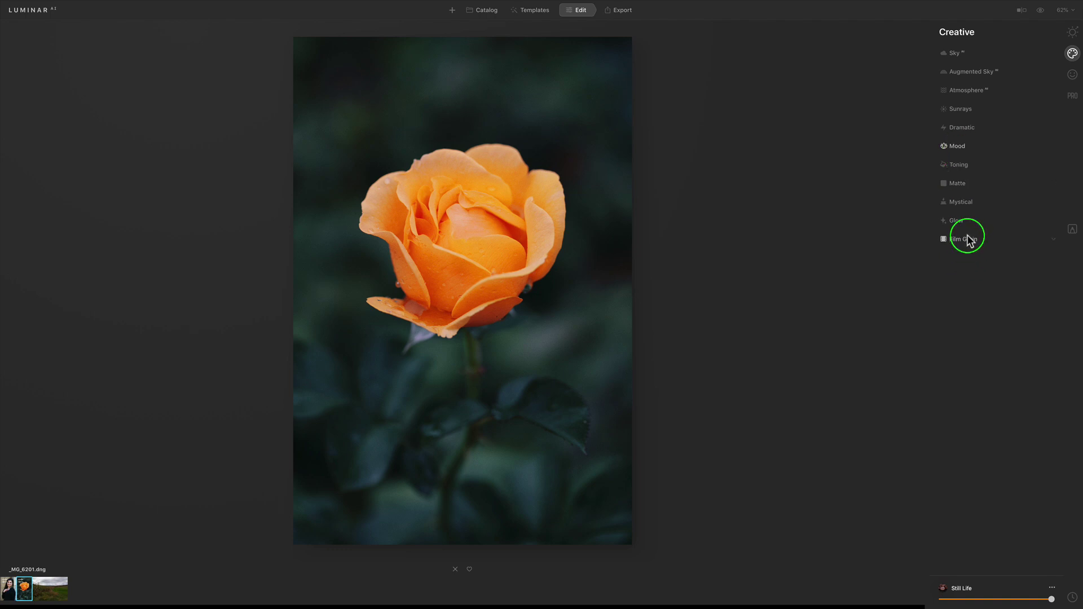
{"action": "left_click", "coordinate": [584, 210]}
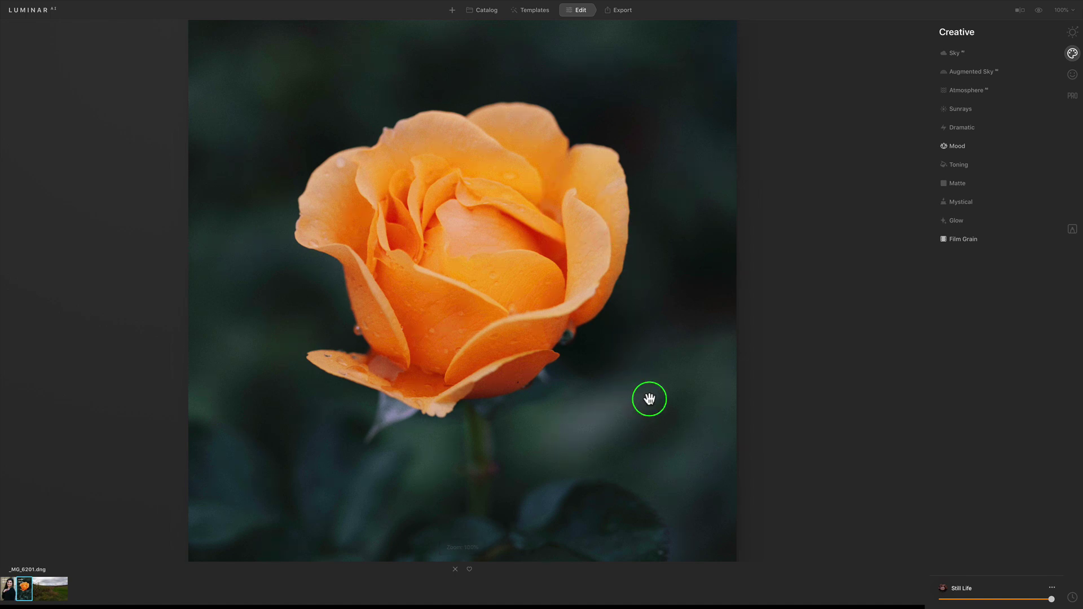
{"action": "left_click", "coordinate": [974, 241]}
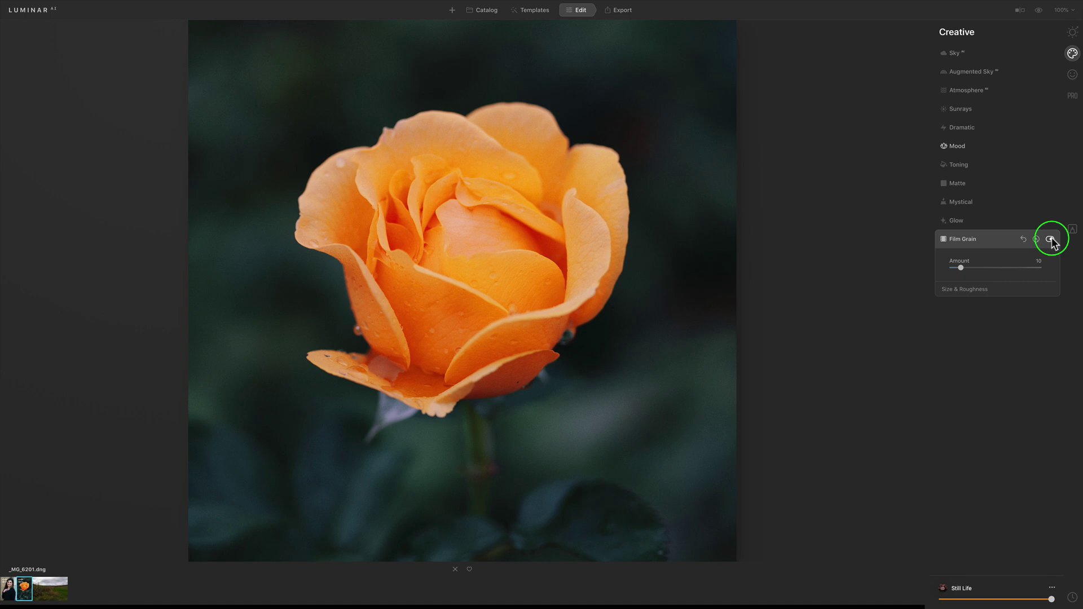
{"action": "left_click", "coordinate": [1051, 240]}
{"action": "left_click", "coordinate": [997, 238]}
Step: Fit the rose back in view and compare the edit against the unedited original
{"action": "left_click", "coordinate": [959, 239]}
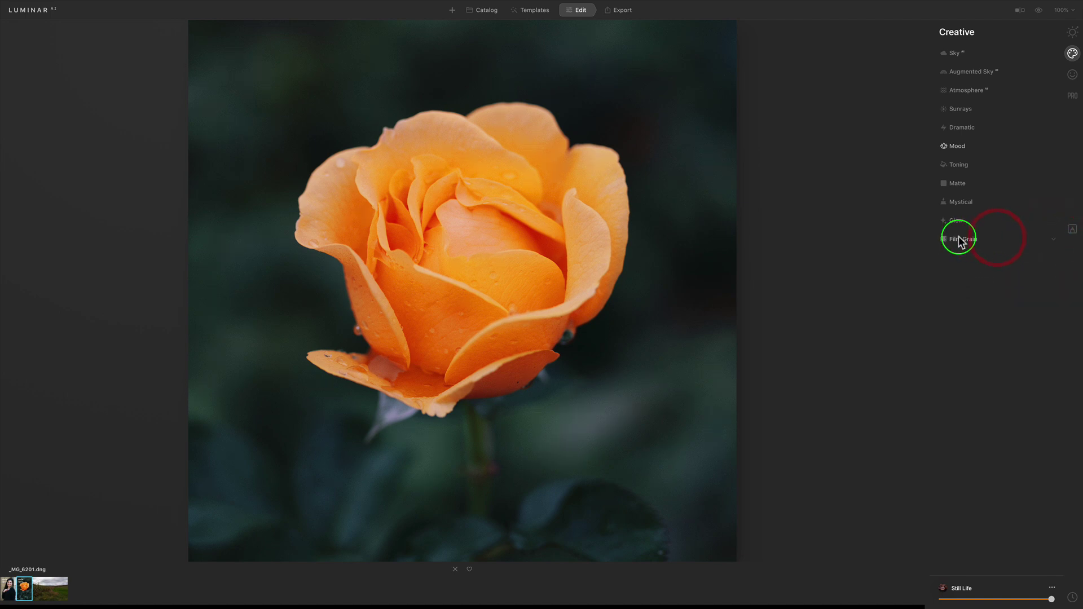
{"action": "left_click", "coordinate": [523, 248]}
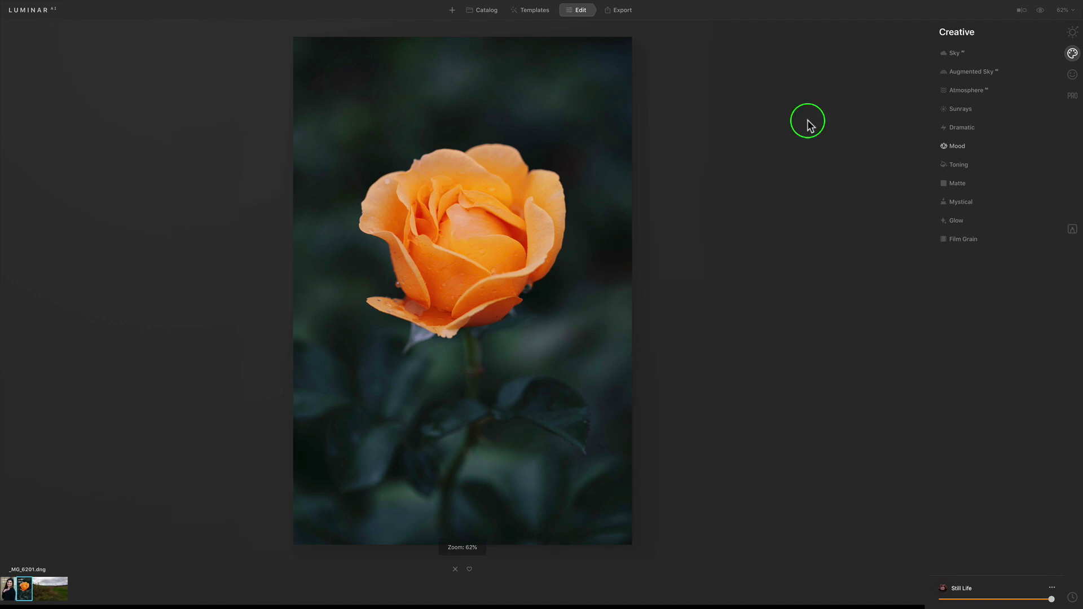
{"action": "left_click", "coordinate": [1041, 11]}
{"action": "left_click", "coordinate": [1042, 11]}
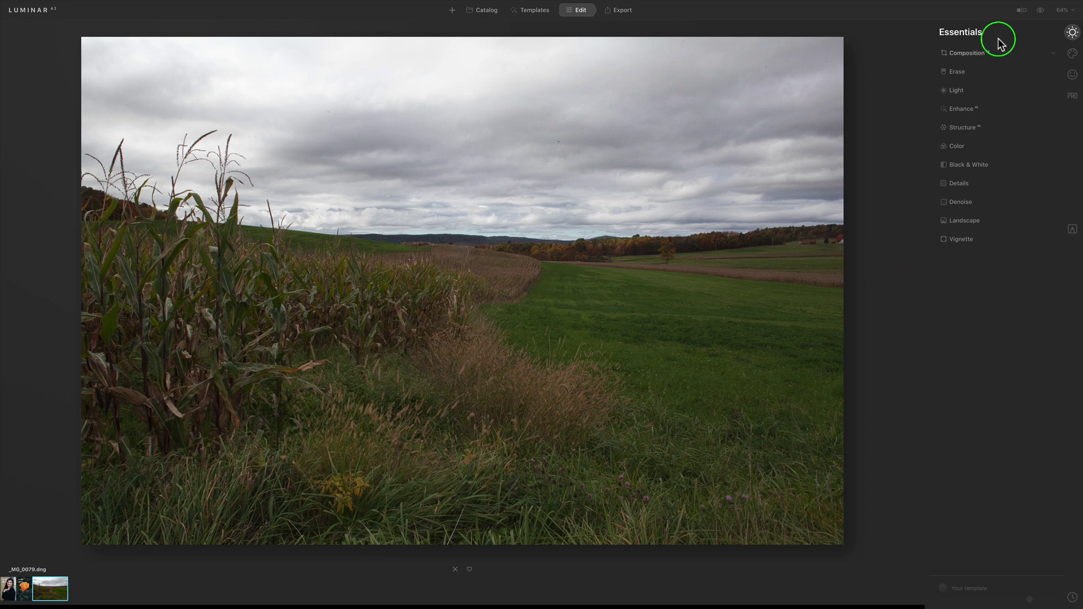
Step: Auto-crop the cornfield landscape with Composition AI and commit the crop
{"action": "left_click", "coordinate": [968, 53]}
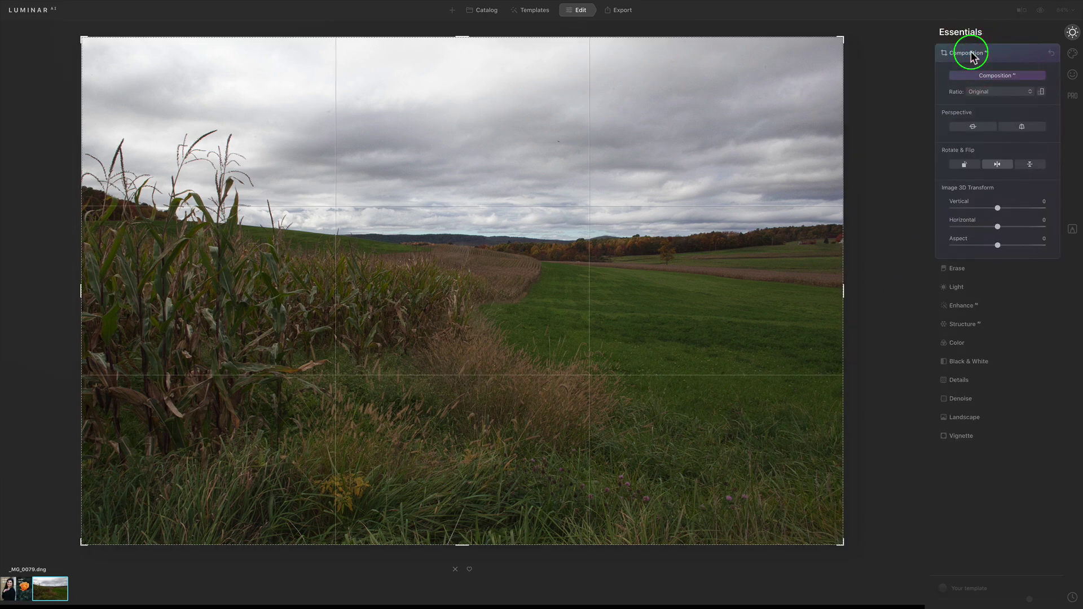
{"action": "left_click", "coordinate": [996, 76]}
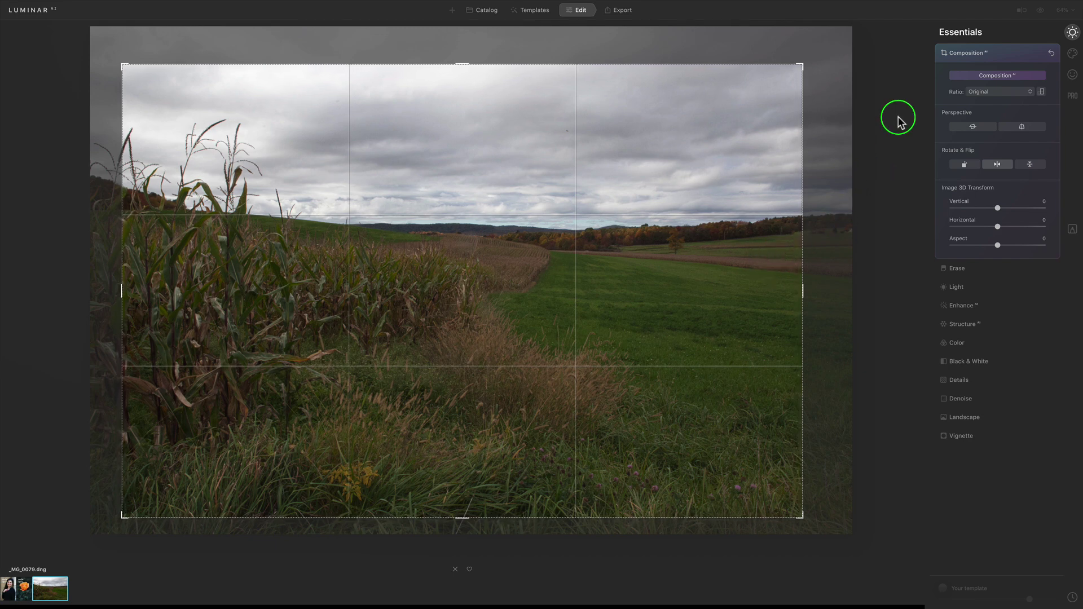
{"action": "key", "text": "Return"}
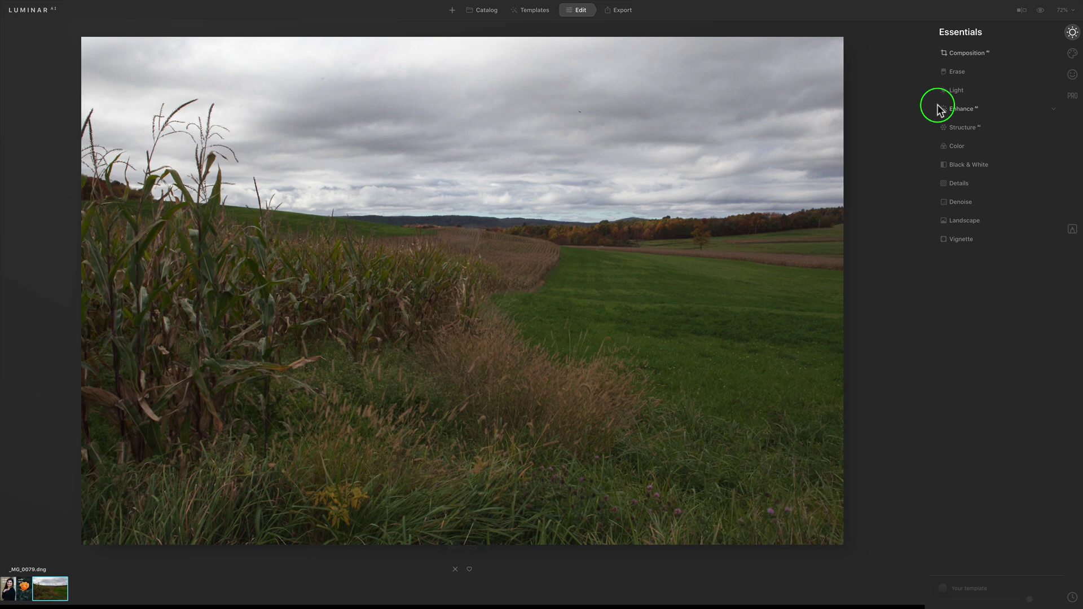
Step: With the histogram shown, set Whites 10, Blacks -8, Smart Contrast 33, Highlights -16, Shadows 26
{"action": "left_click", "coordinate": [959, 90]}
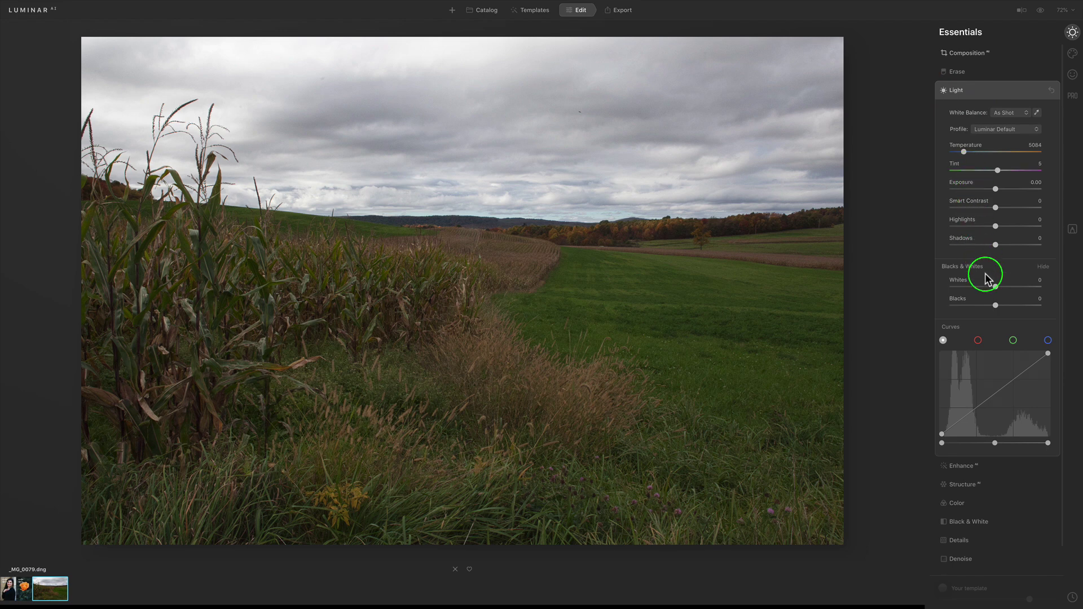
{"action": "left_click_drag", "start_coordinate": [996, 286], "coordinate": [1000, 287]}
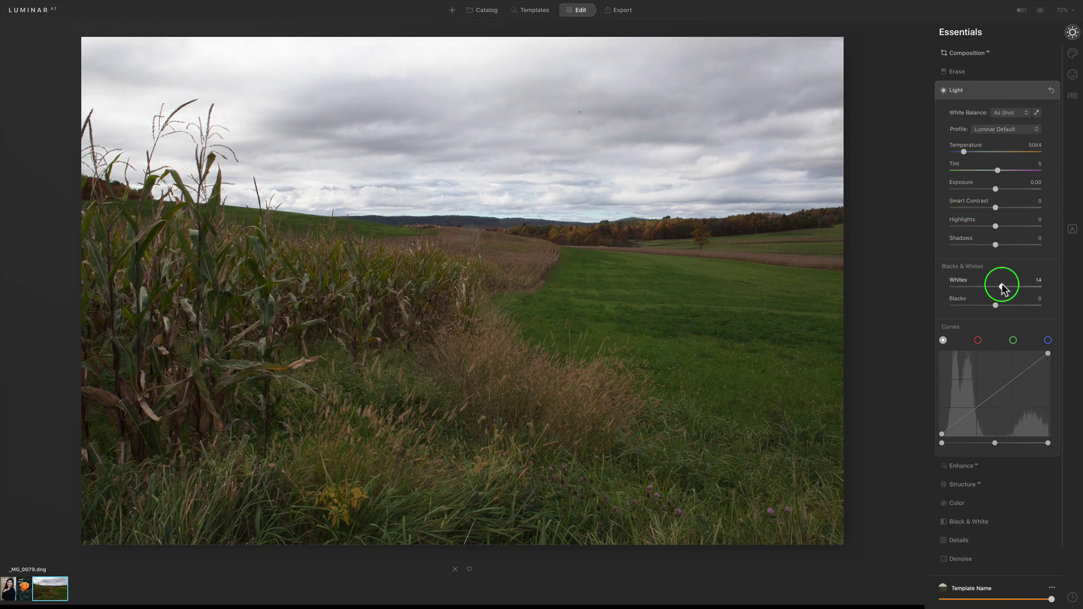
{"action": "mouse_move", "coordinate": [224, 3]}
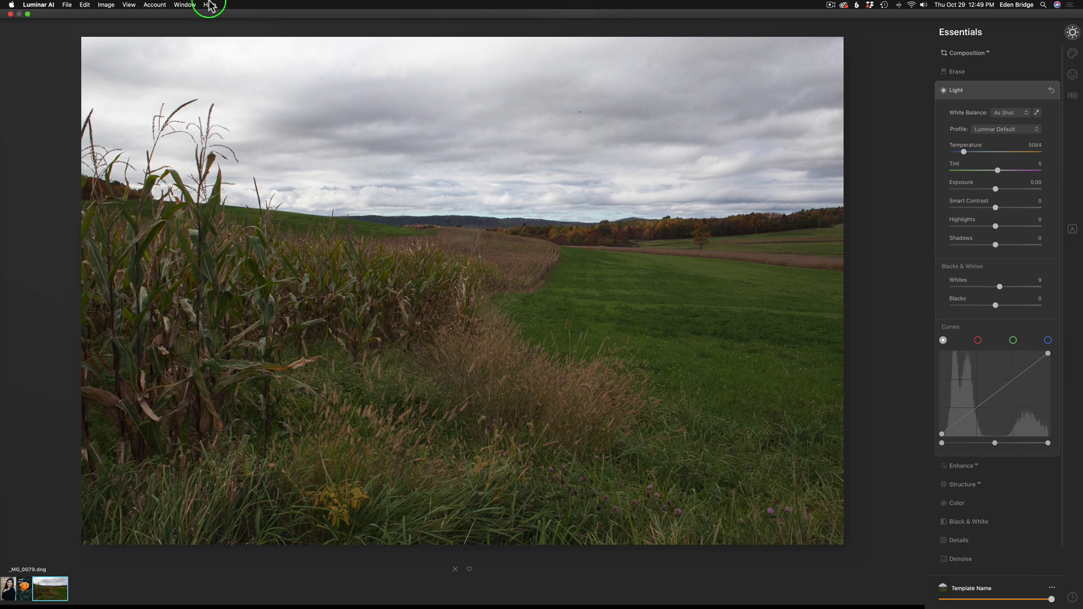
{"action": "left_click", "coordinate": [130, 5]}
{"action": "left_click", "coordinate": [154, 159]}
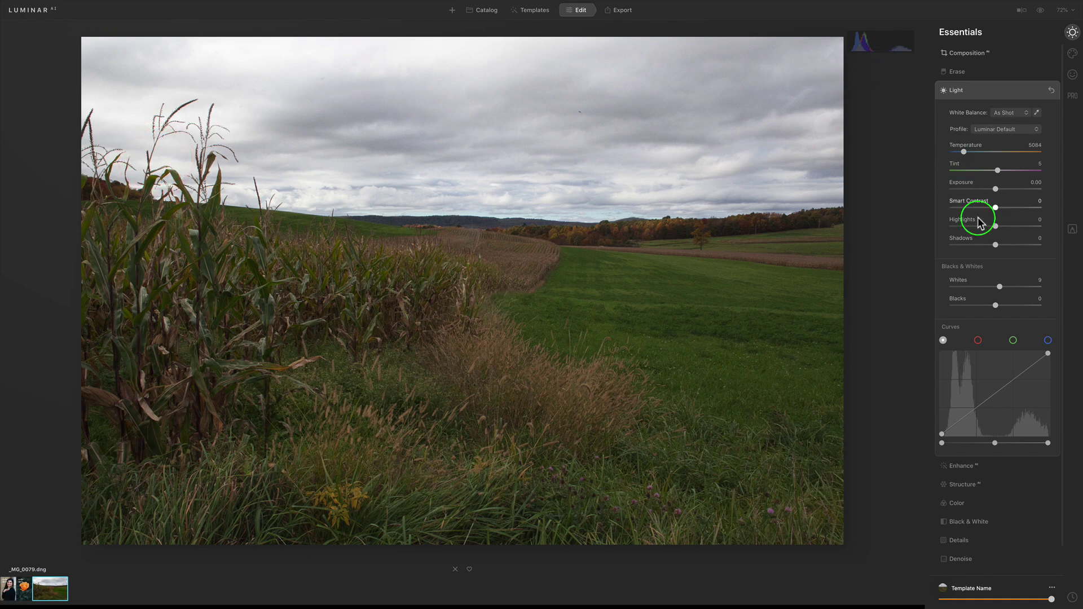
{"action": "left_click_drag", "start_coordinate": [998, 286], "coordinate": [994, 305]}
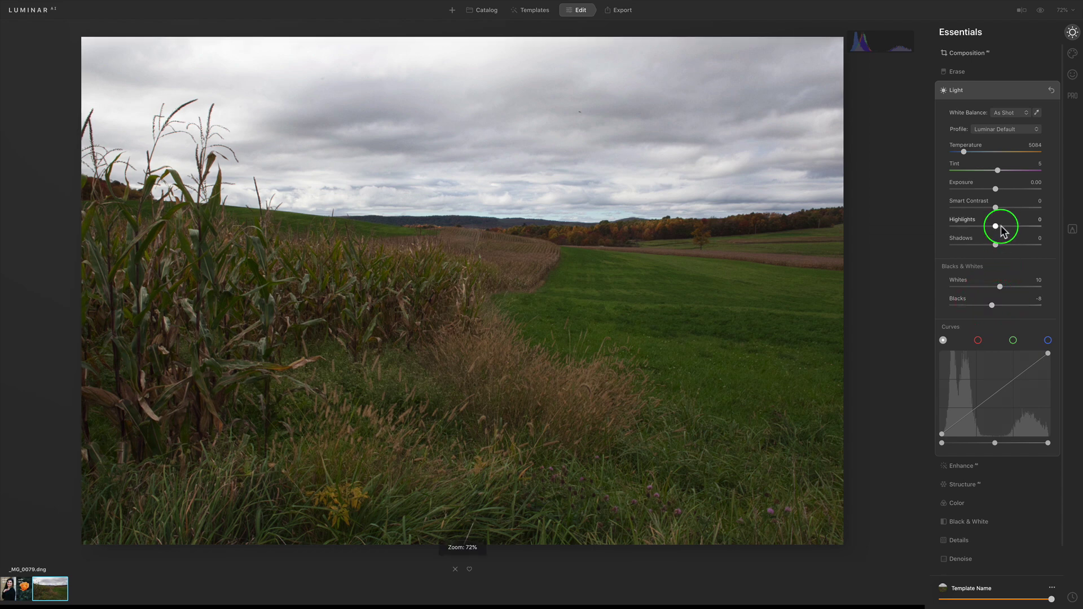
{"action": "left_click_drag", "start_coordinate": [995, 246], "coordinate": [1003, 155]}
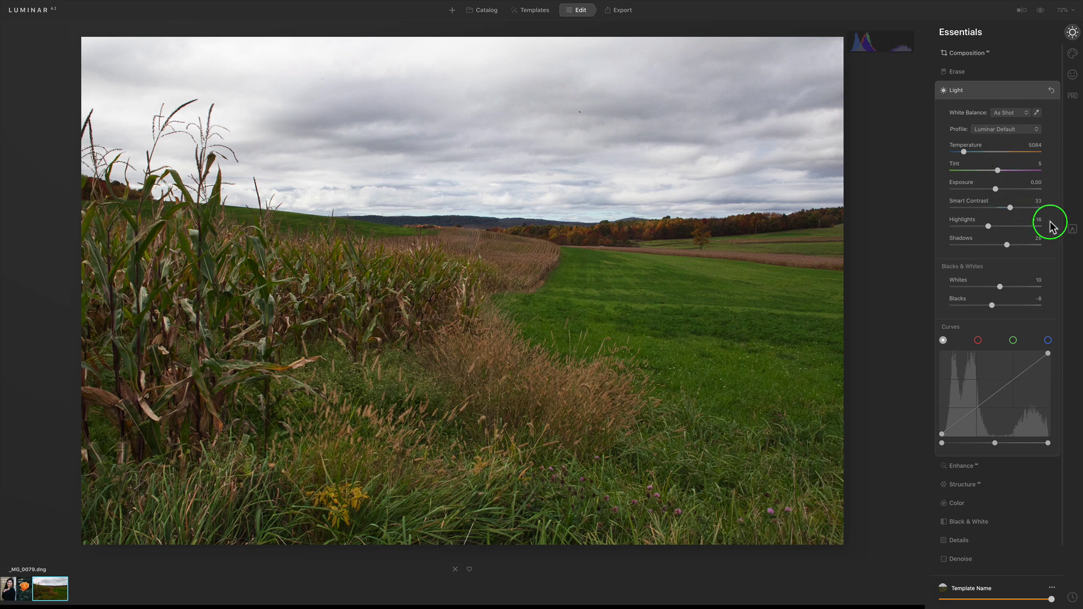
Step: Increase Accent and Sky Enhancer, and set Structure Amount to 12 on the landscape
{"action": "left_click", "coordinate": [996, 466]}
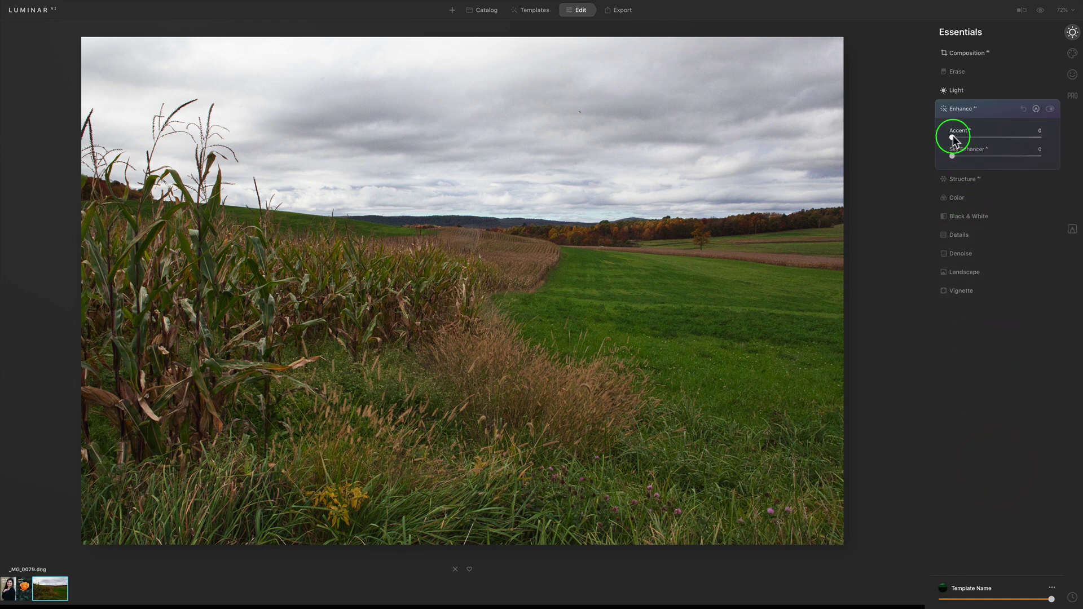
{"action": "left_click_drag", "start_coordinate": [953, 138], "coordinate": [973, 139]}
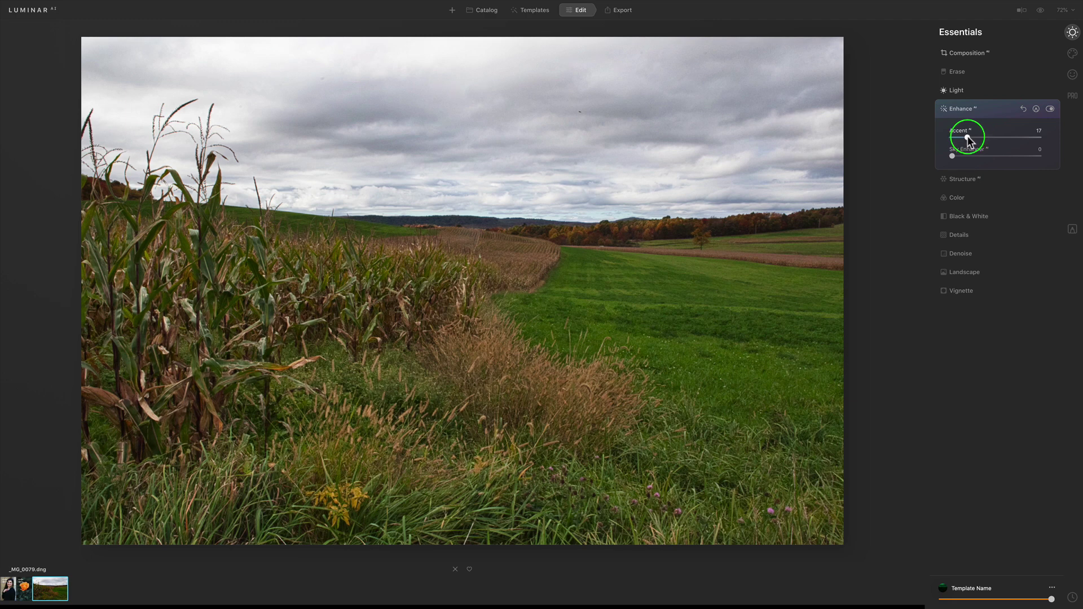
{"action": "left_click_drag", "start_coordinate": [953, 157], "coordinate": [972, 138]}
{"action": "left_click", "coordinate": [979, 179]}
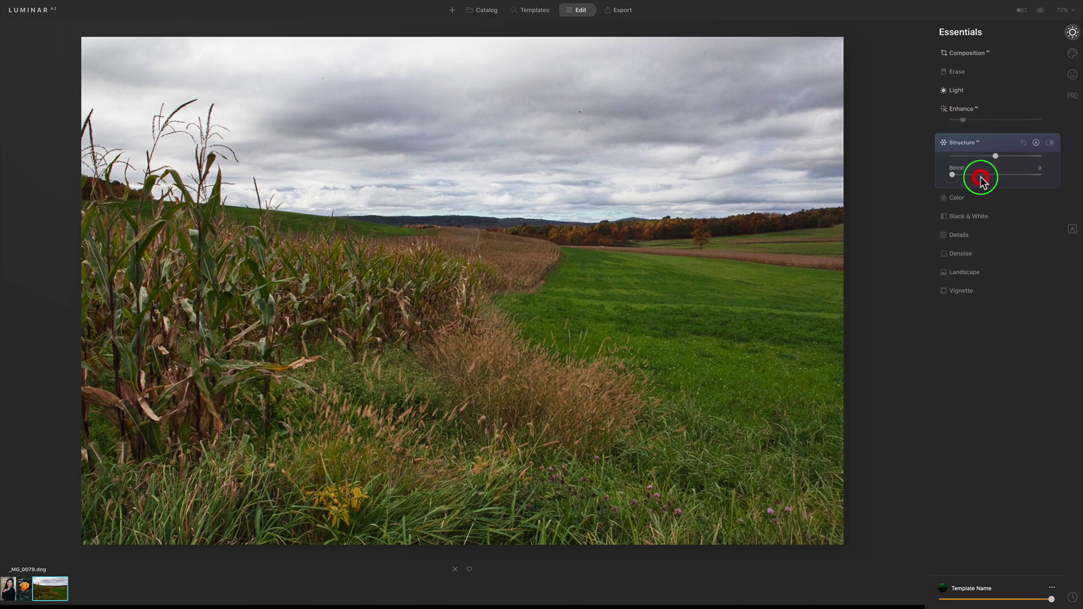
{"action": "left_click_drag", "start_coordinate": [995, 154], "coordinate": [1000, 157]}
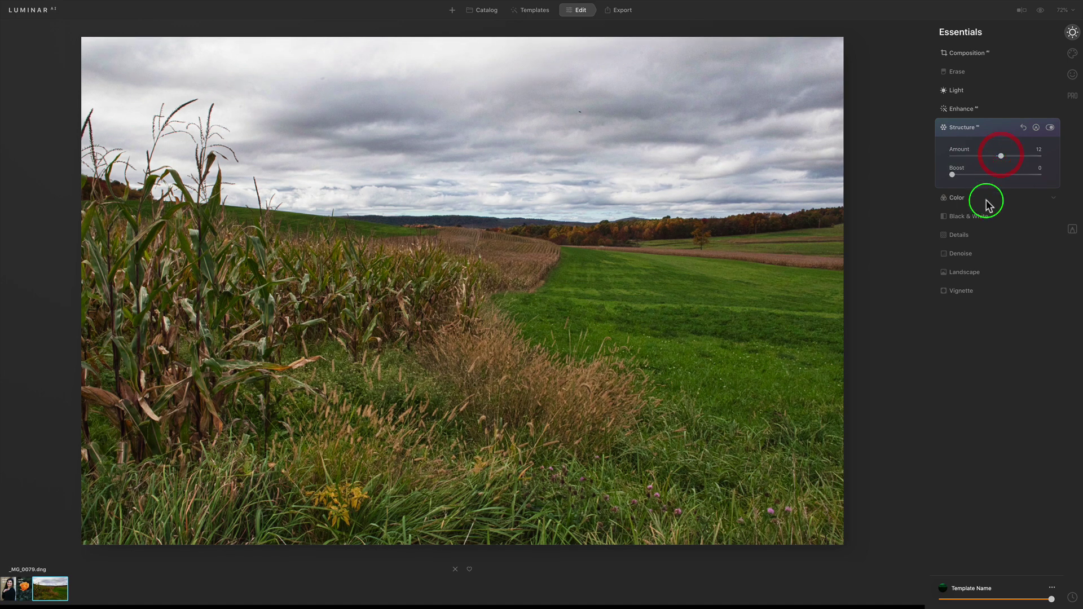
Step: Raise the landscape's Vibrance to 20 in the Color tool
{"action": "left_click", "coordinate": [978, 202]}
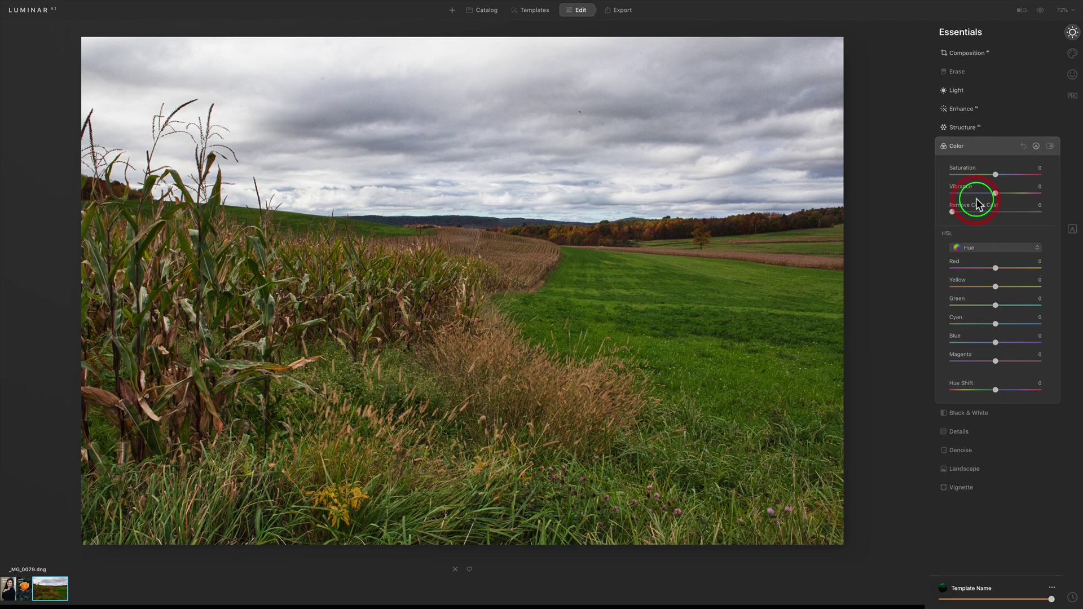
{"action": "left_click_drag", "start_coordinate": [994, 192], "coordinate": [1005, 195]}
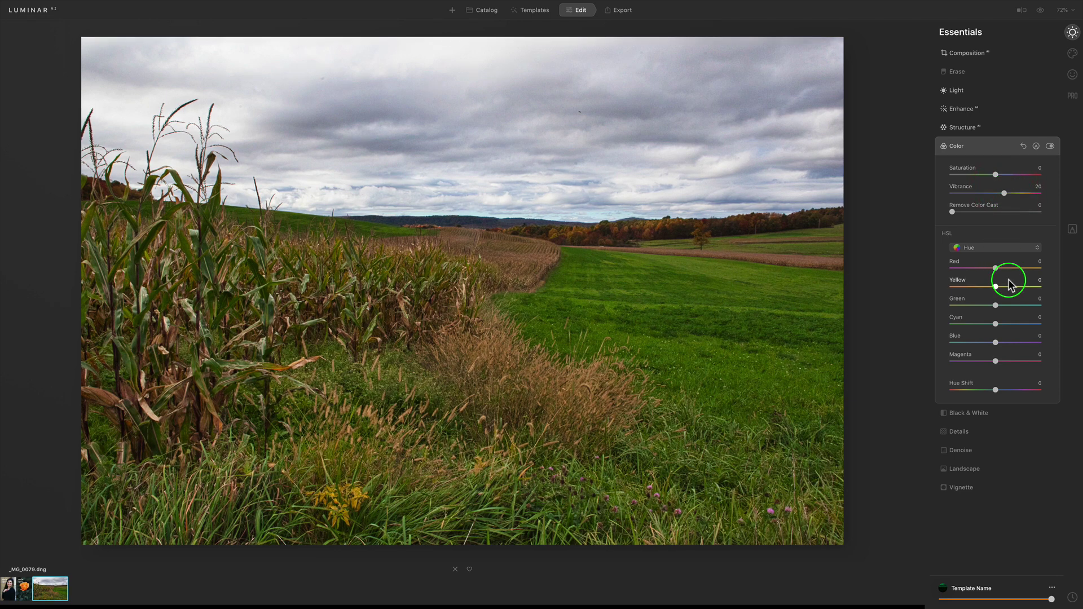
{"action": "left_click", "coordinate": [986, 146]}
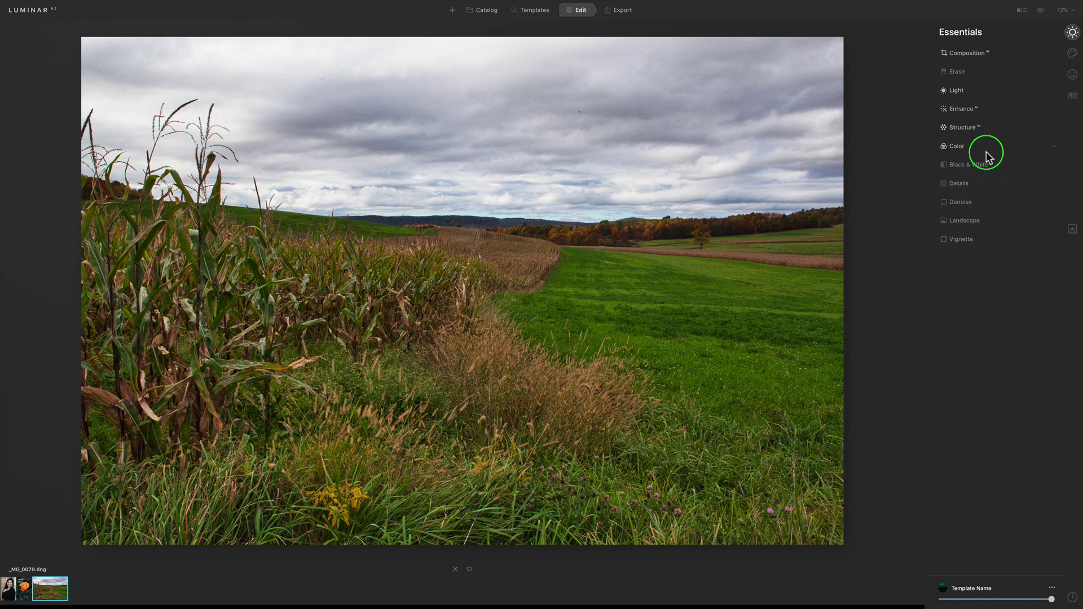
Step: Add a little Details sharpening to the cornfield landscape
{"action": "left_click", "coordinate": [978, 185]}
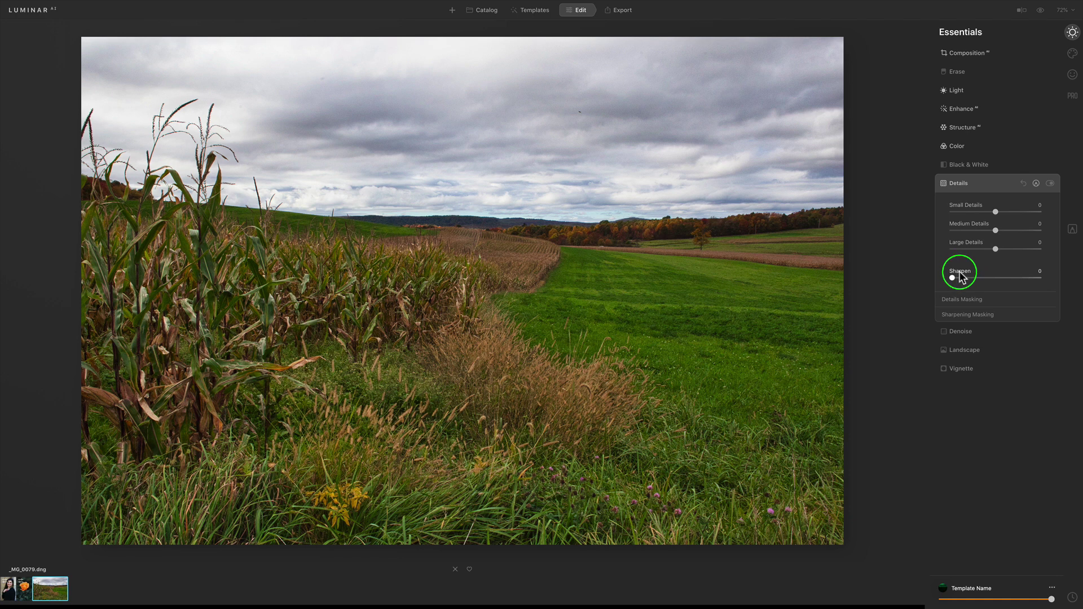
{"action": "left_click_drag", "start_coordinate": [952, 278], "coordinate": [974, 279]}
{"action": "left_click", "coordinate": [968, 184]}
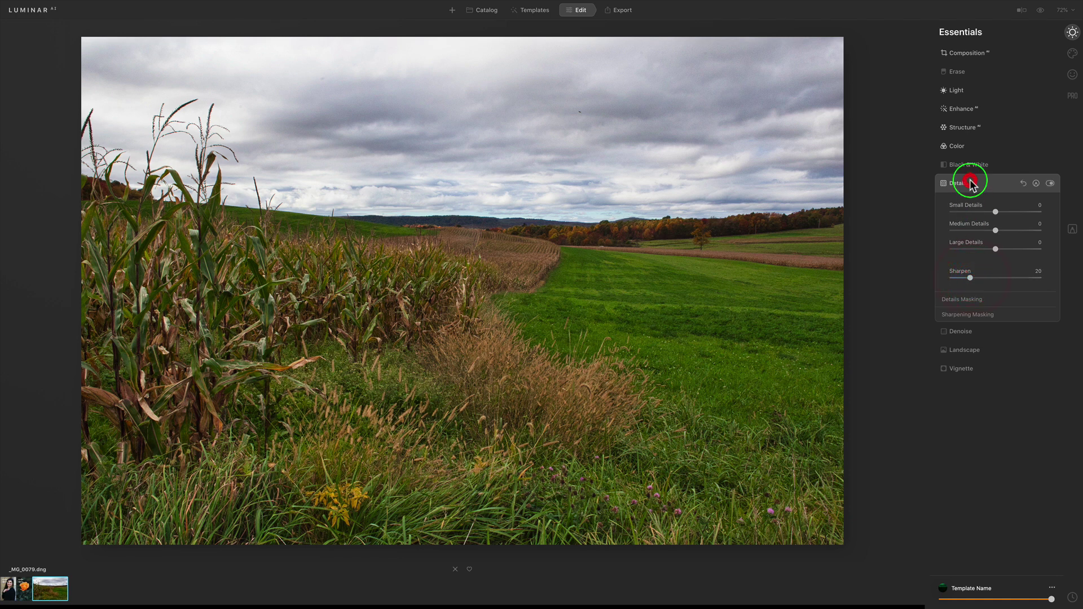
Step: Set Luminosity Denoise to 24 and Color Denoise to 5
{"action": "left_click", "coordinate": [970, 203]}
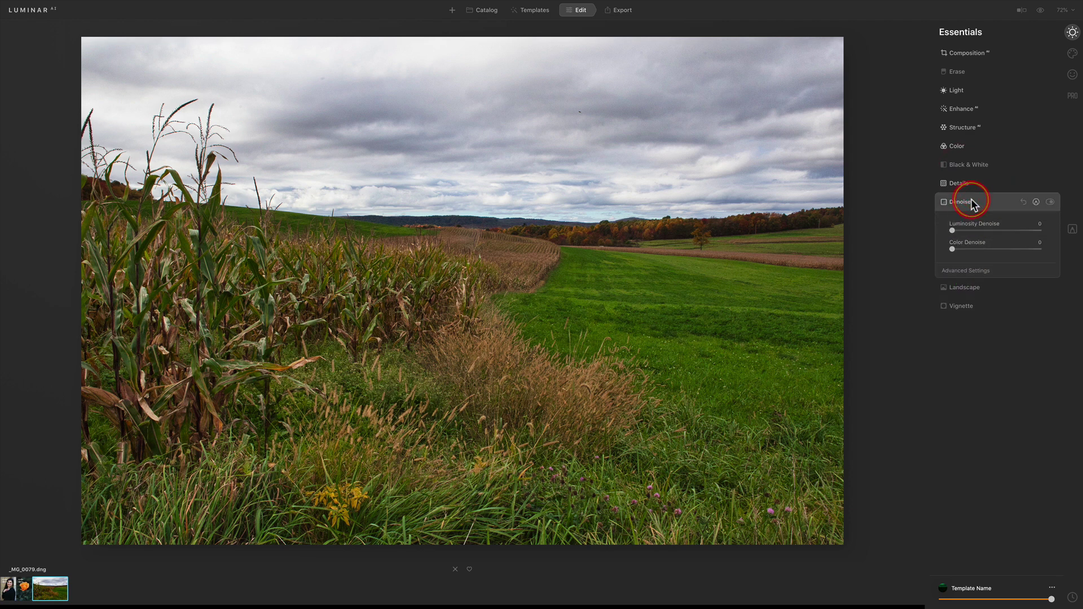
{"action": "left_click", "coordinate": [973, 230]}
{"action": "left_click_drag", "start_coordinate": [953, 249], "coordinate": [962, 251]}
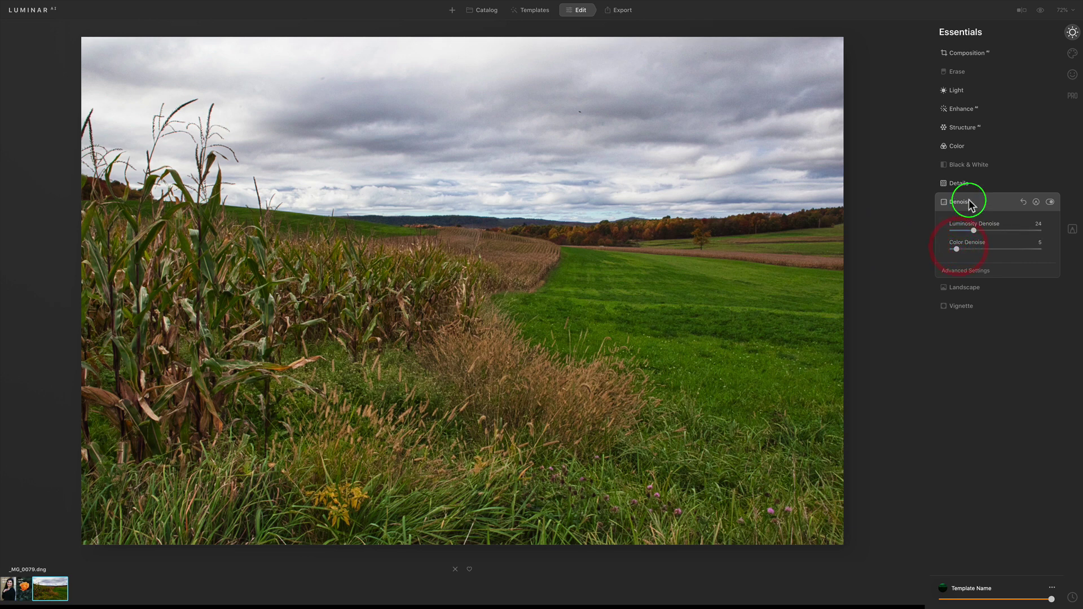
{"action": "left_click", "coordinate": [969, 202]}
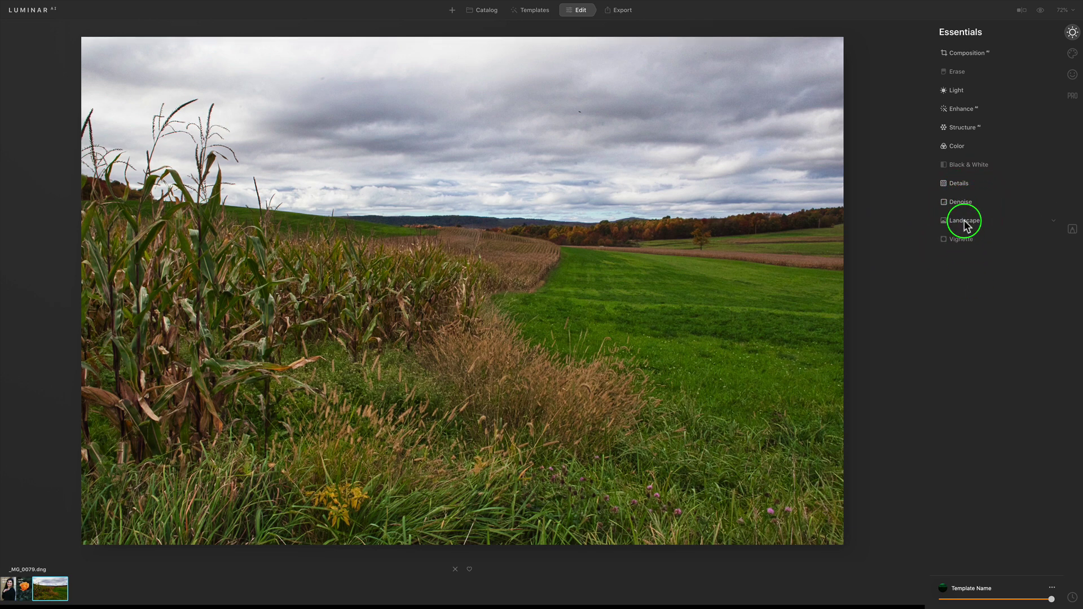
Step: In the Landscape tool, set Golden Hour 12, Foliage Enhancer 11 and Foliage Hue -36
{"action": "left_click", "coordinate": [965, 221]}
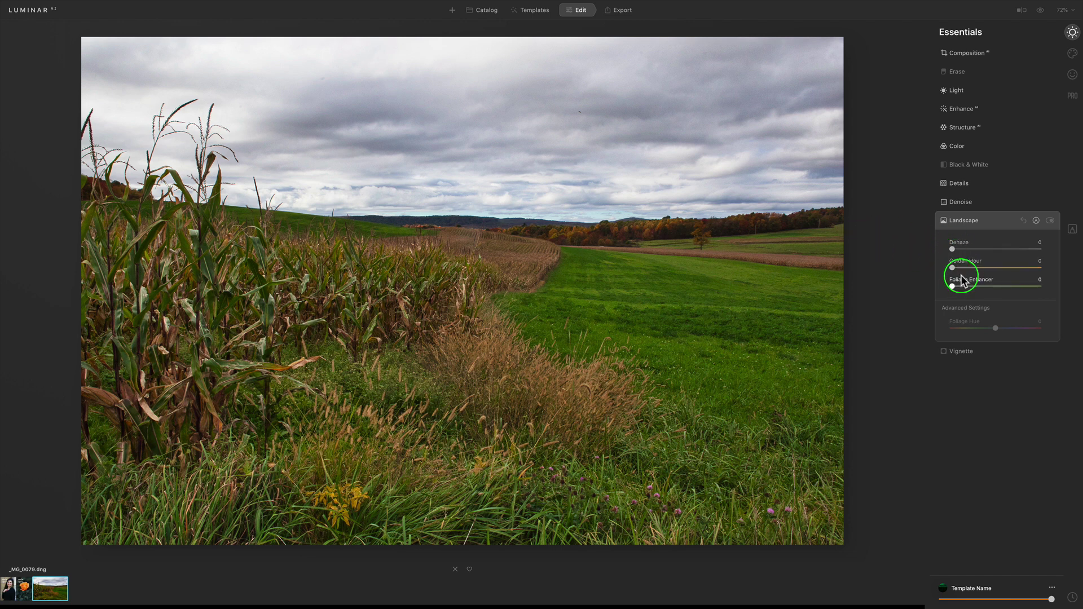
{"action": "left_click_drag", "start_coordinate": [956, 268], "coordinate": [959, 270]}
{"action": "left_click_drag", "start_coordinate": [953, 287], "coordinate": [965, 287]}
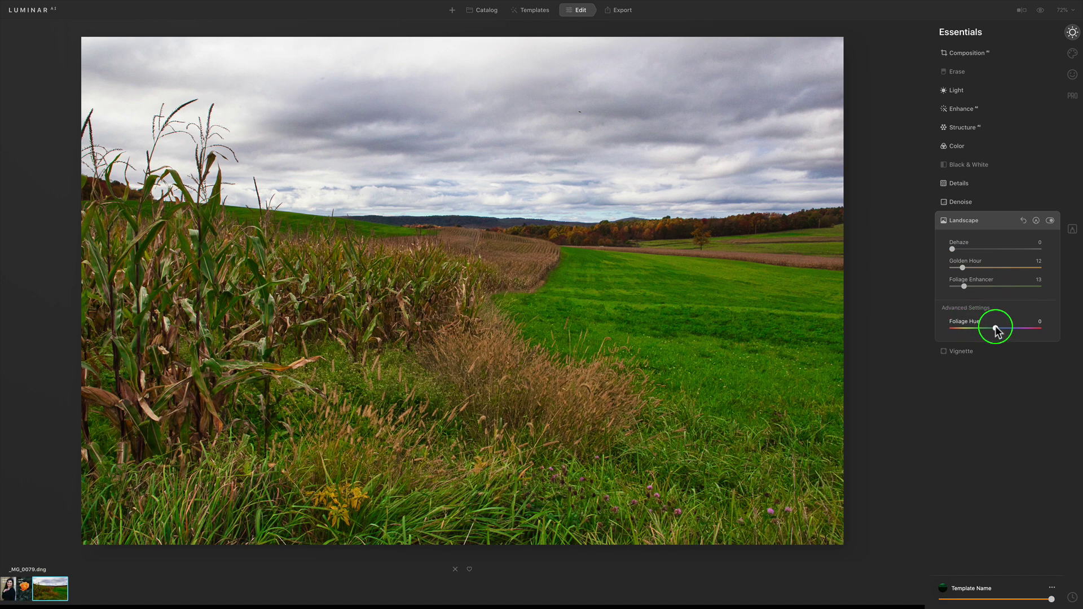
{"action": "left_click_drag", "start_coordinate": [996, 330], "coordinate": [978, 325]}
{"action": "left_click", "coordinate": [963, 286]}
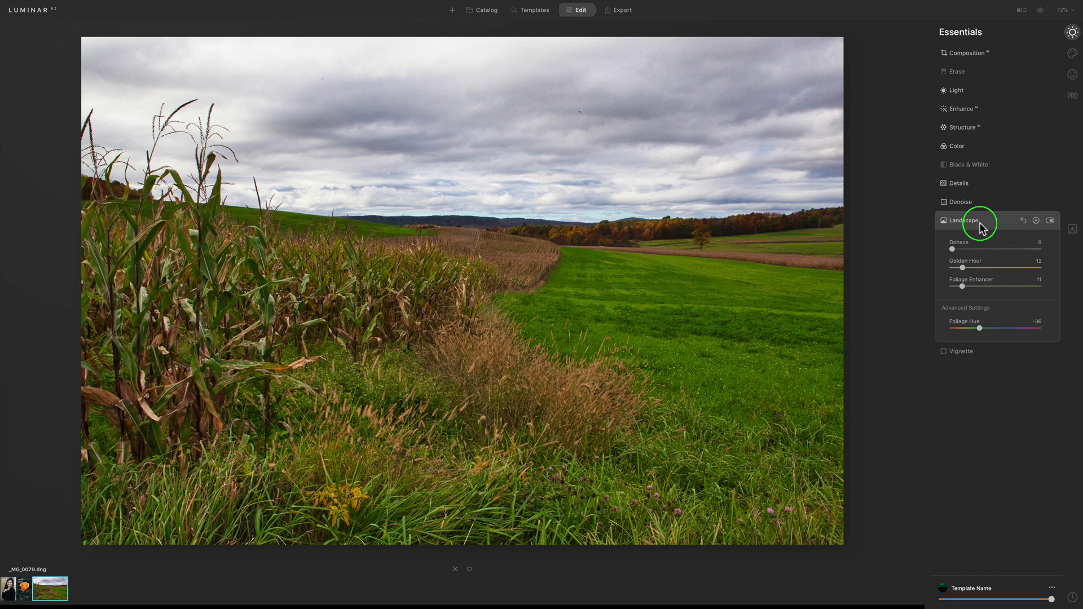
{"action": "left_click", "coordinate": [965, 220]}
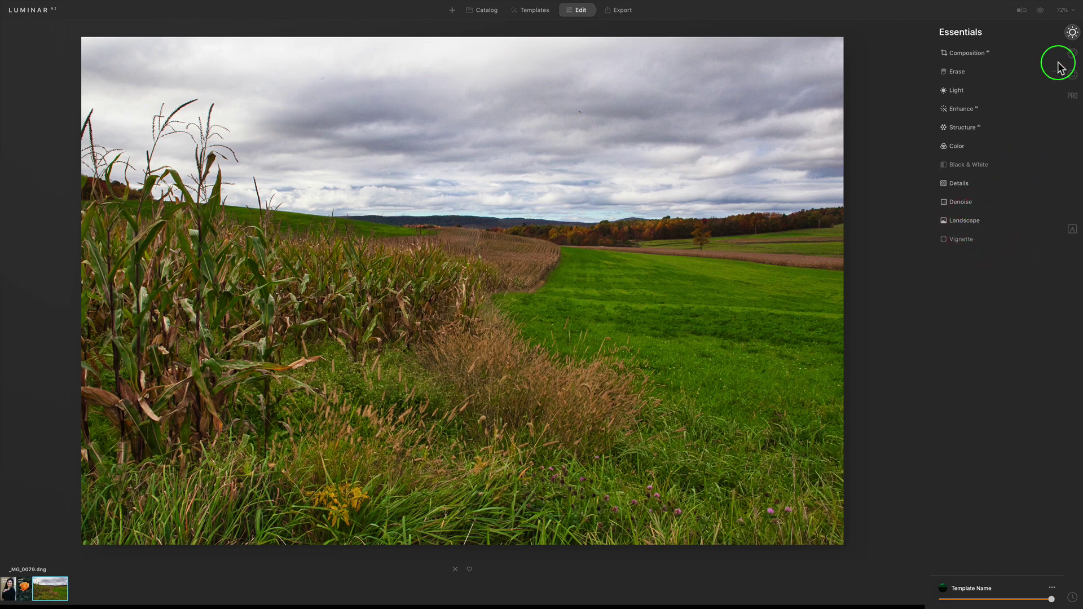
Step: Apply Mystical with Amount 31 and Shadows 33, checking it against the original
{"action": "left_click", "coordinate": [1073, 53]}
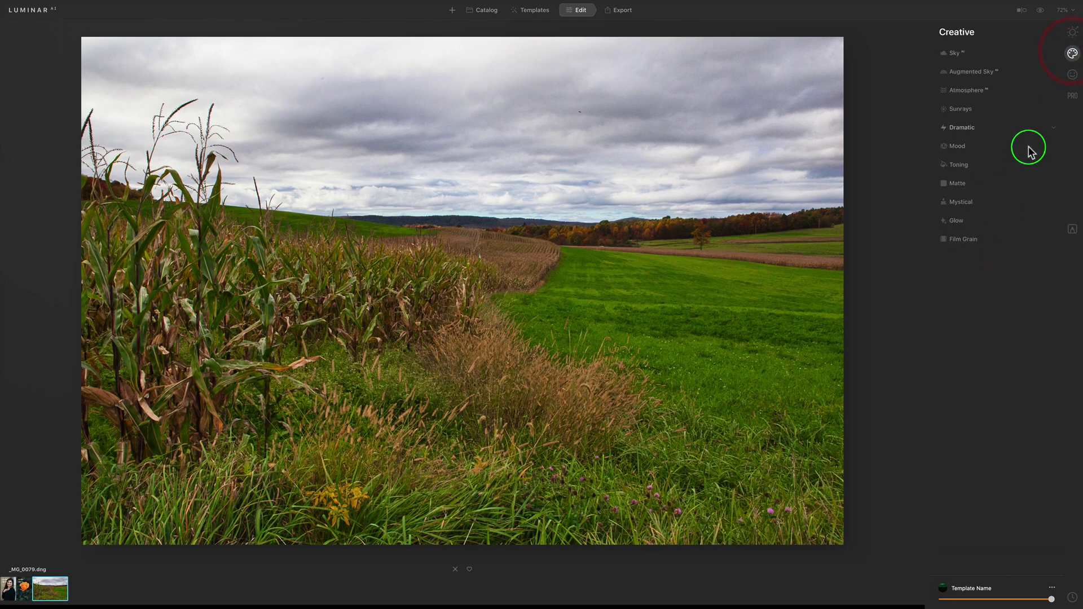
{"action": "left_click", "coordinate": [975, 204]}
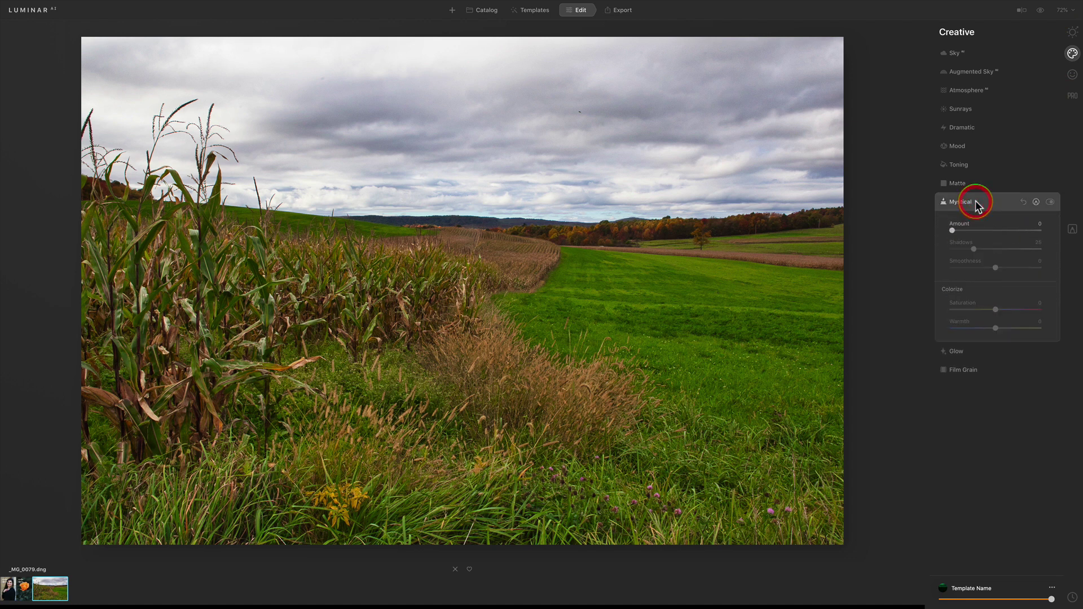
{"action": "left_click_drag", "start_coordinate": [951, 231], "coordinate": [977, 228]}
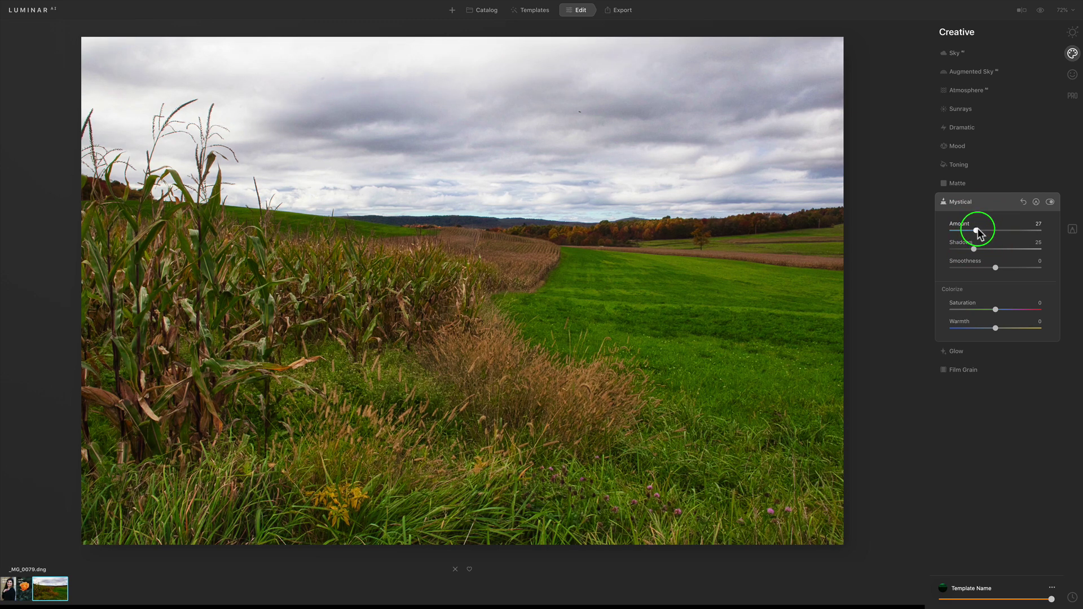
{"action": "left_click_drag", "start_coordinate": [977, 228], "coordinate": [981, 249]}
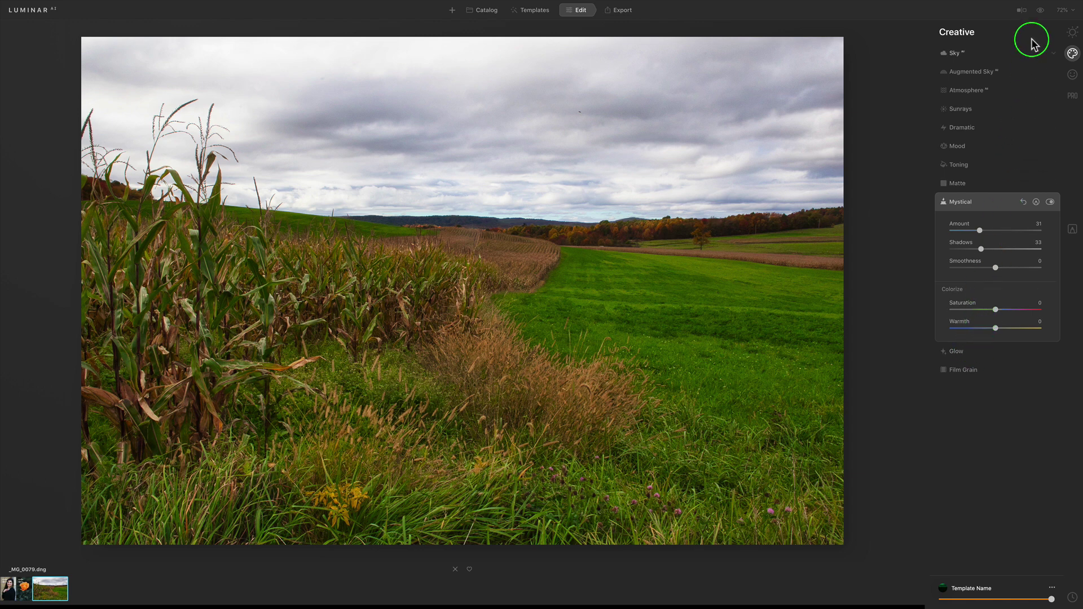
{"action": "left_click", "coordinate": [1040, 12]}
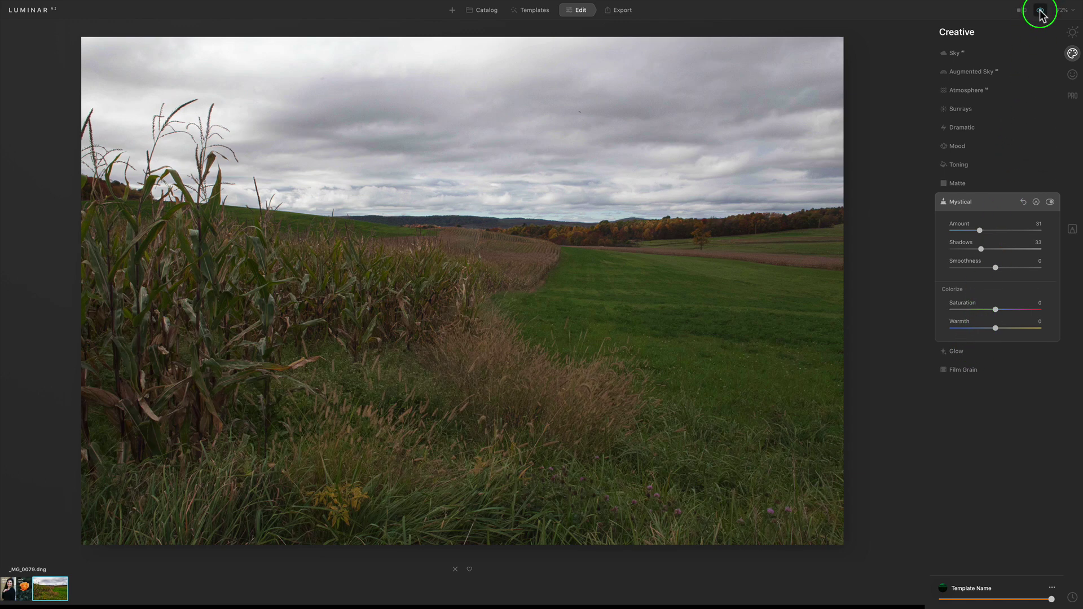
{"action": "left_click", "coordinate": [1040, 12]}
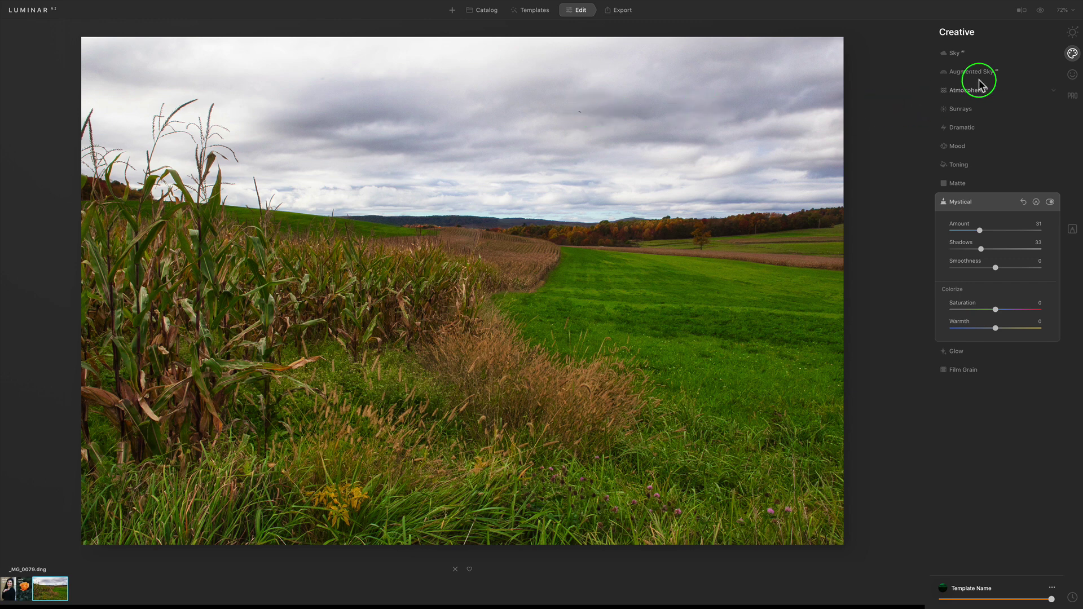
{"action": "left_click", "coordinate": [1069, 33]}
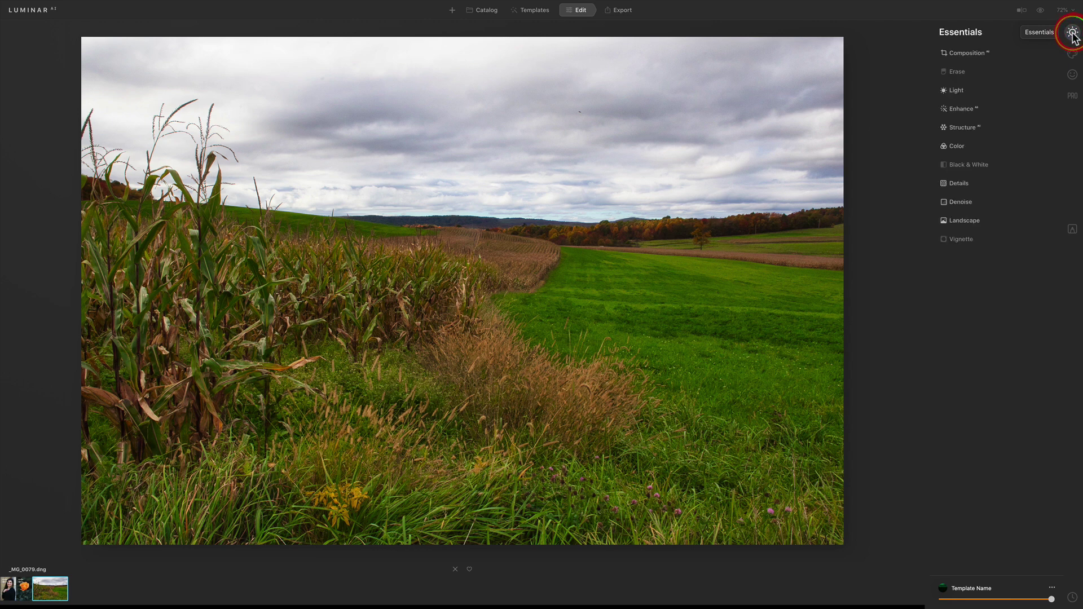
Step: Erase two small dark specks from the cornfield's cloudy sky using Brush Radius 23
{"action": "left_click", "coordinate": [966, 73]}
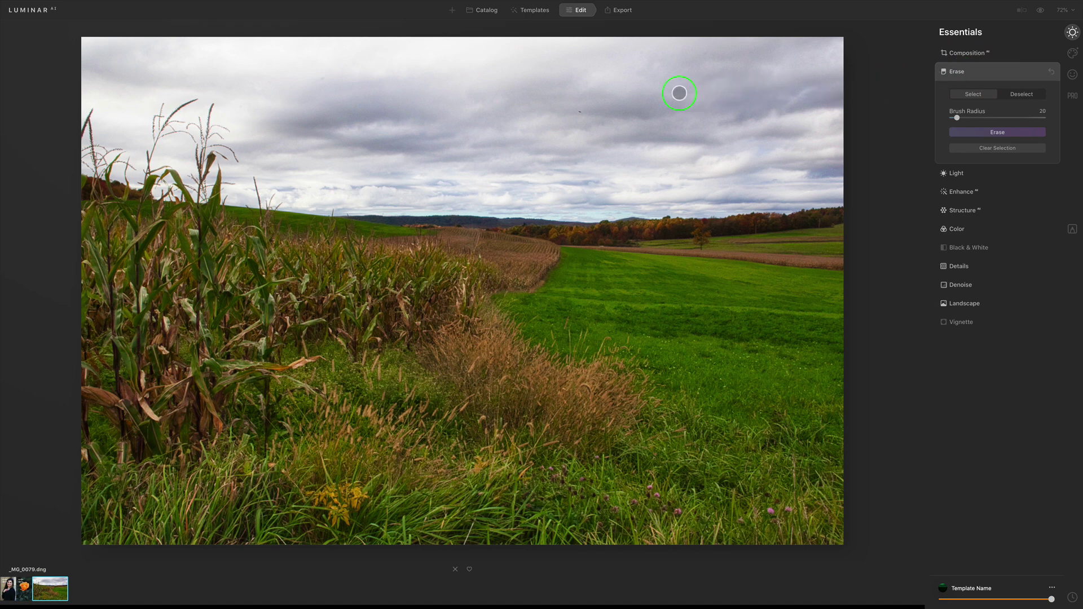
{"action": "left_click_drag", "start_coordinate": [961, 114], "coordinate": [959, 117]}
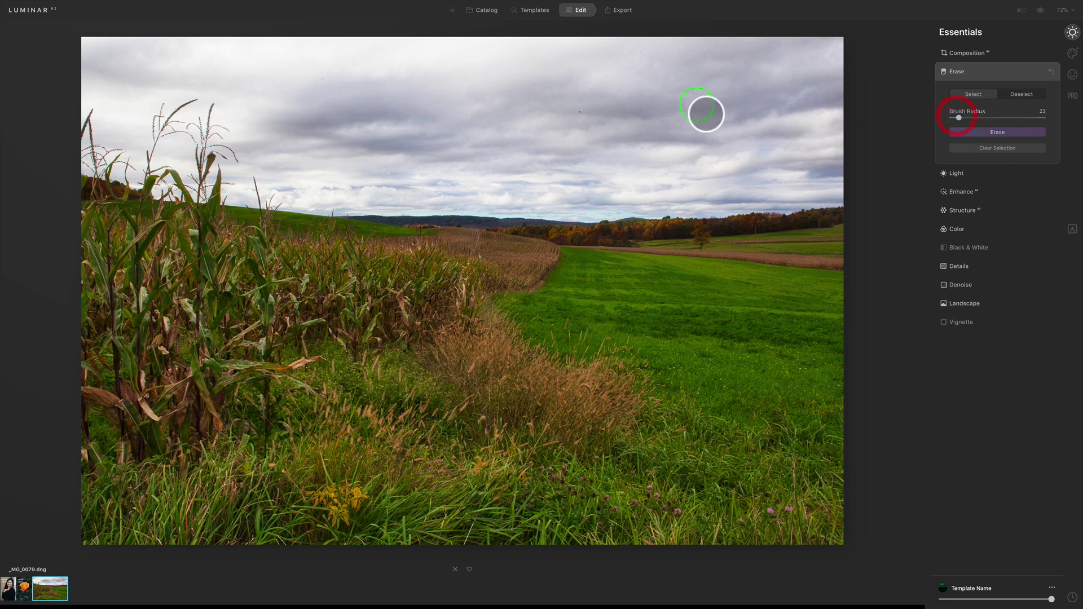
{"action": "left_click", "coordinate": [579, 111]}
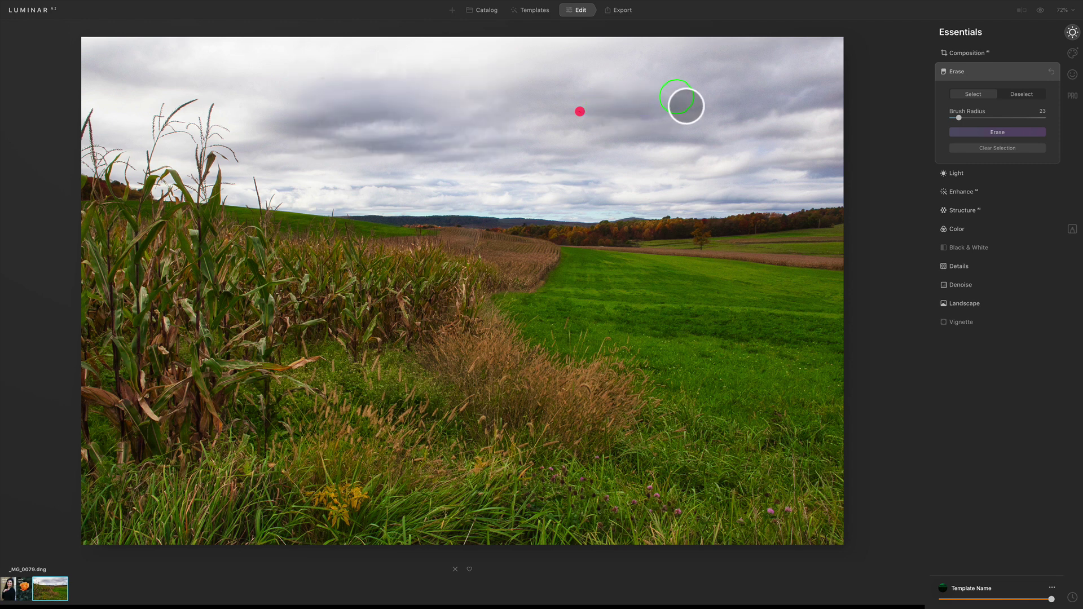
{"action": "left_click", "coordinate": [774, 47]}
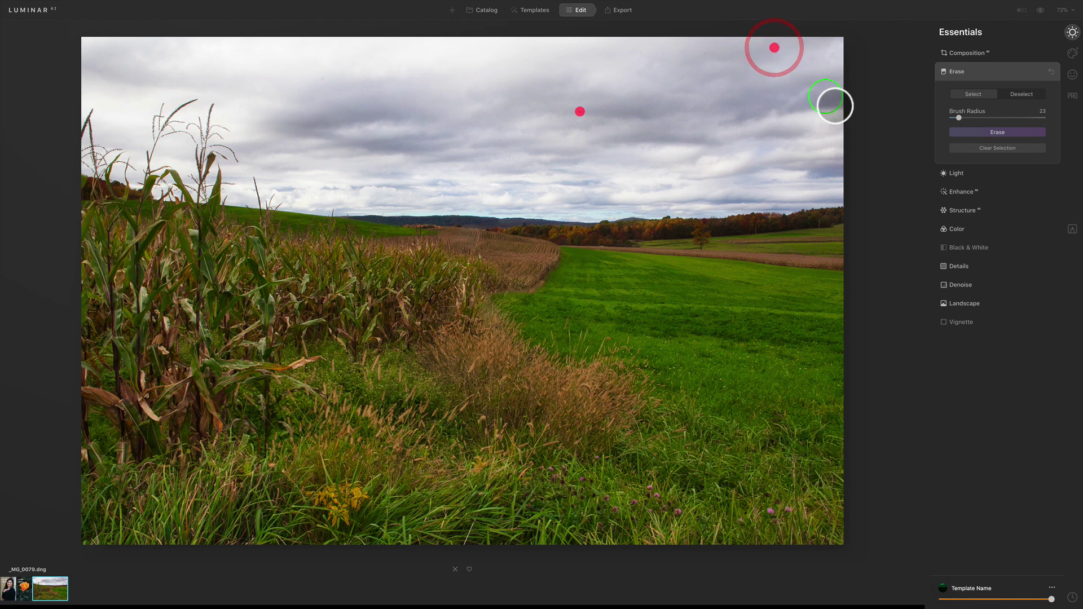
{"action": "left_click", "coordinate": [1002, 132]}
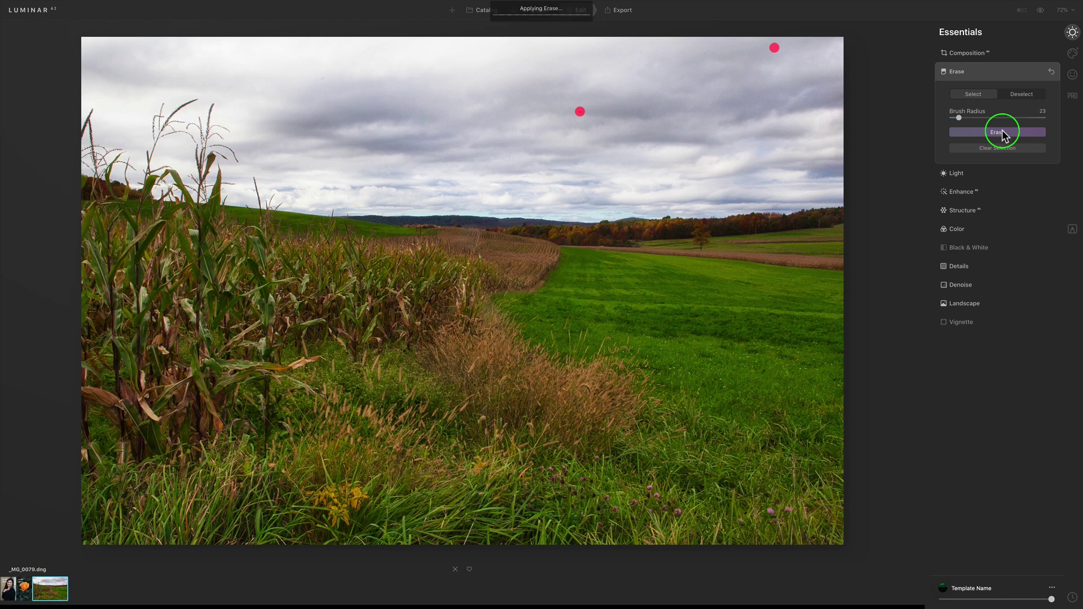
{"action": "left_click", "coordinate": [995, 72]}
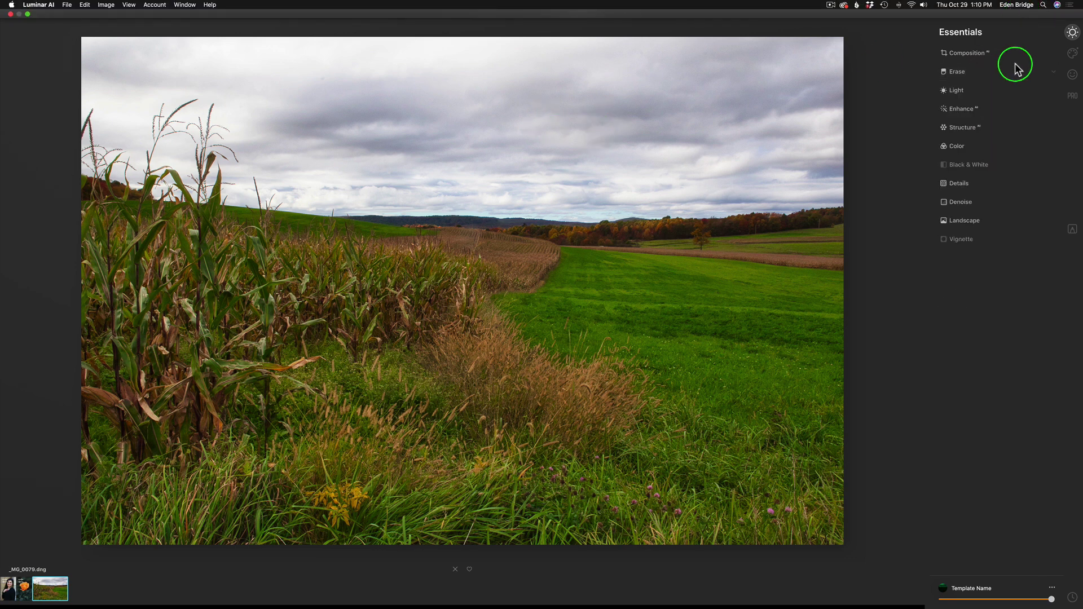
{"action": "left_click", "coordinate": [1022, 10]}
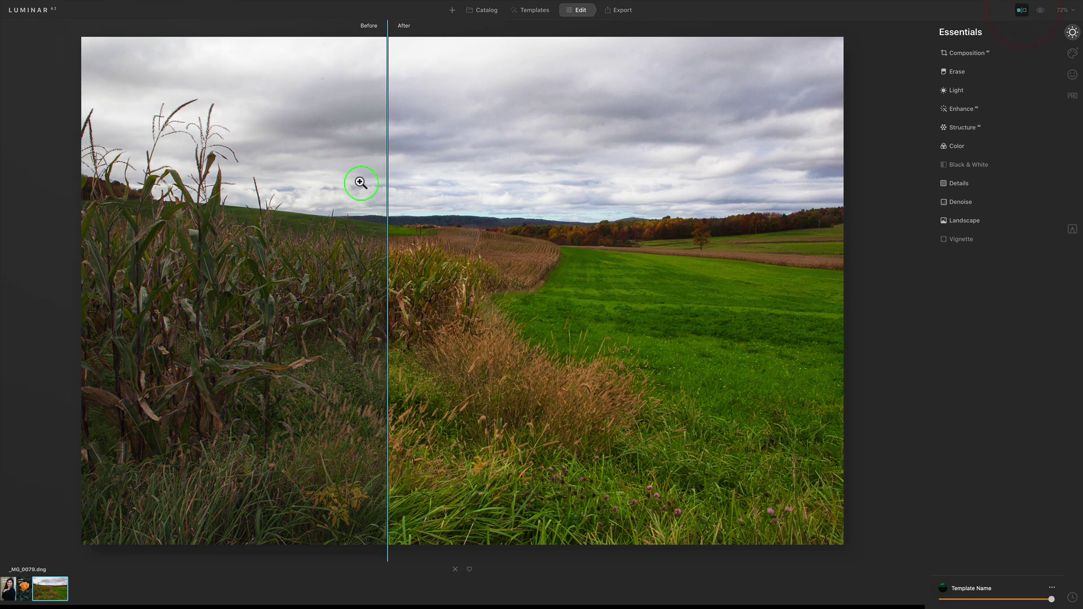
{"action": "left_click_drag", "start_coordinate": [384, 184], "coordinate": [118, 121]}
{"action": "left_click", "coordinate": [1028, 11]}
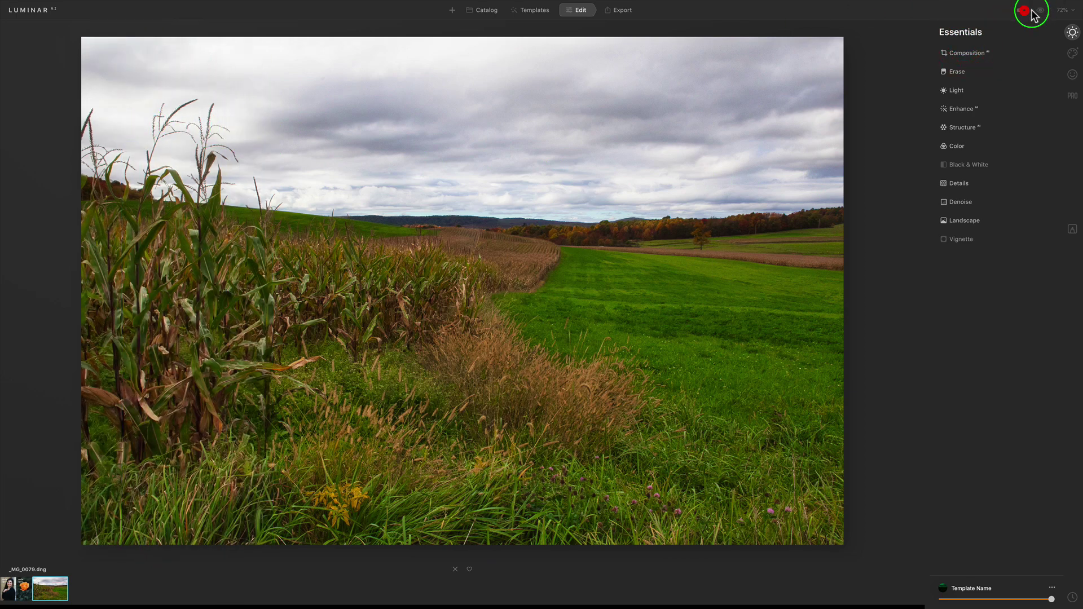
{"action": "left_click", "coordinate": [1041, 11]}
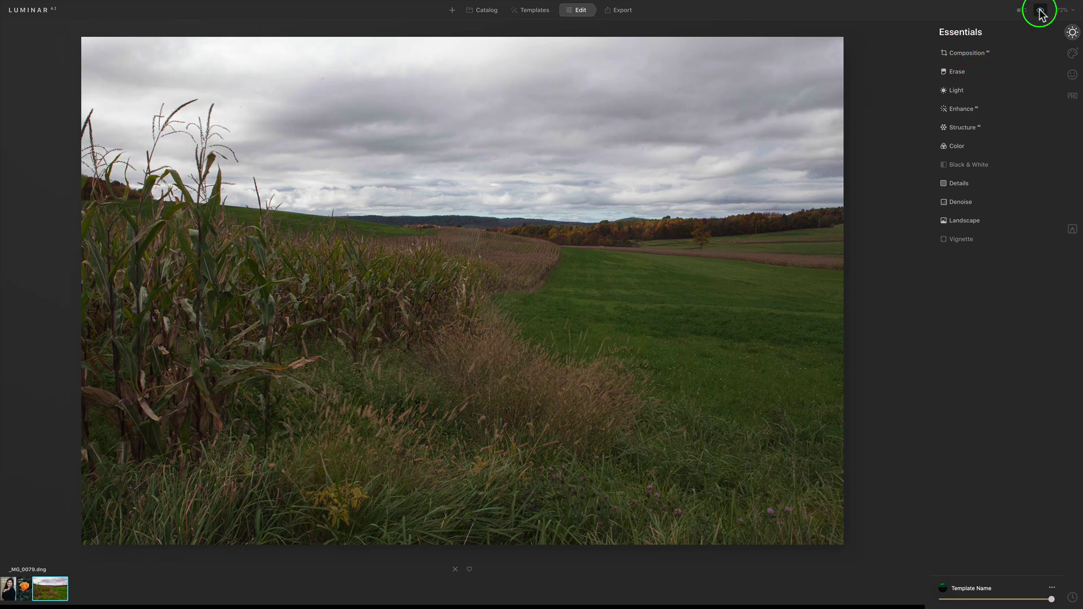
{"action": "left_click", "coordinate": [1041, 11]}
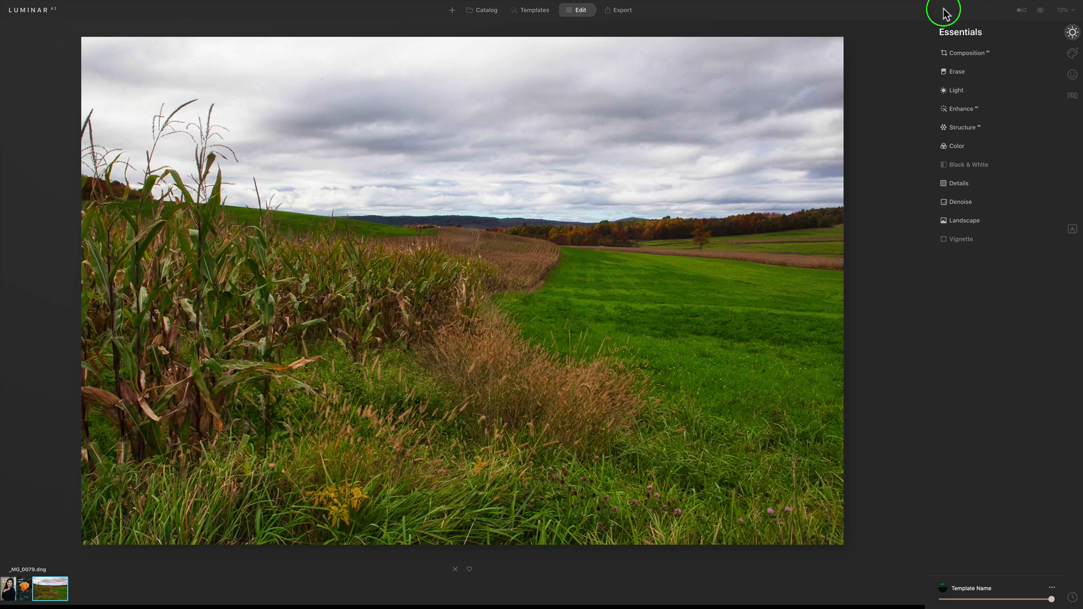